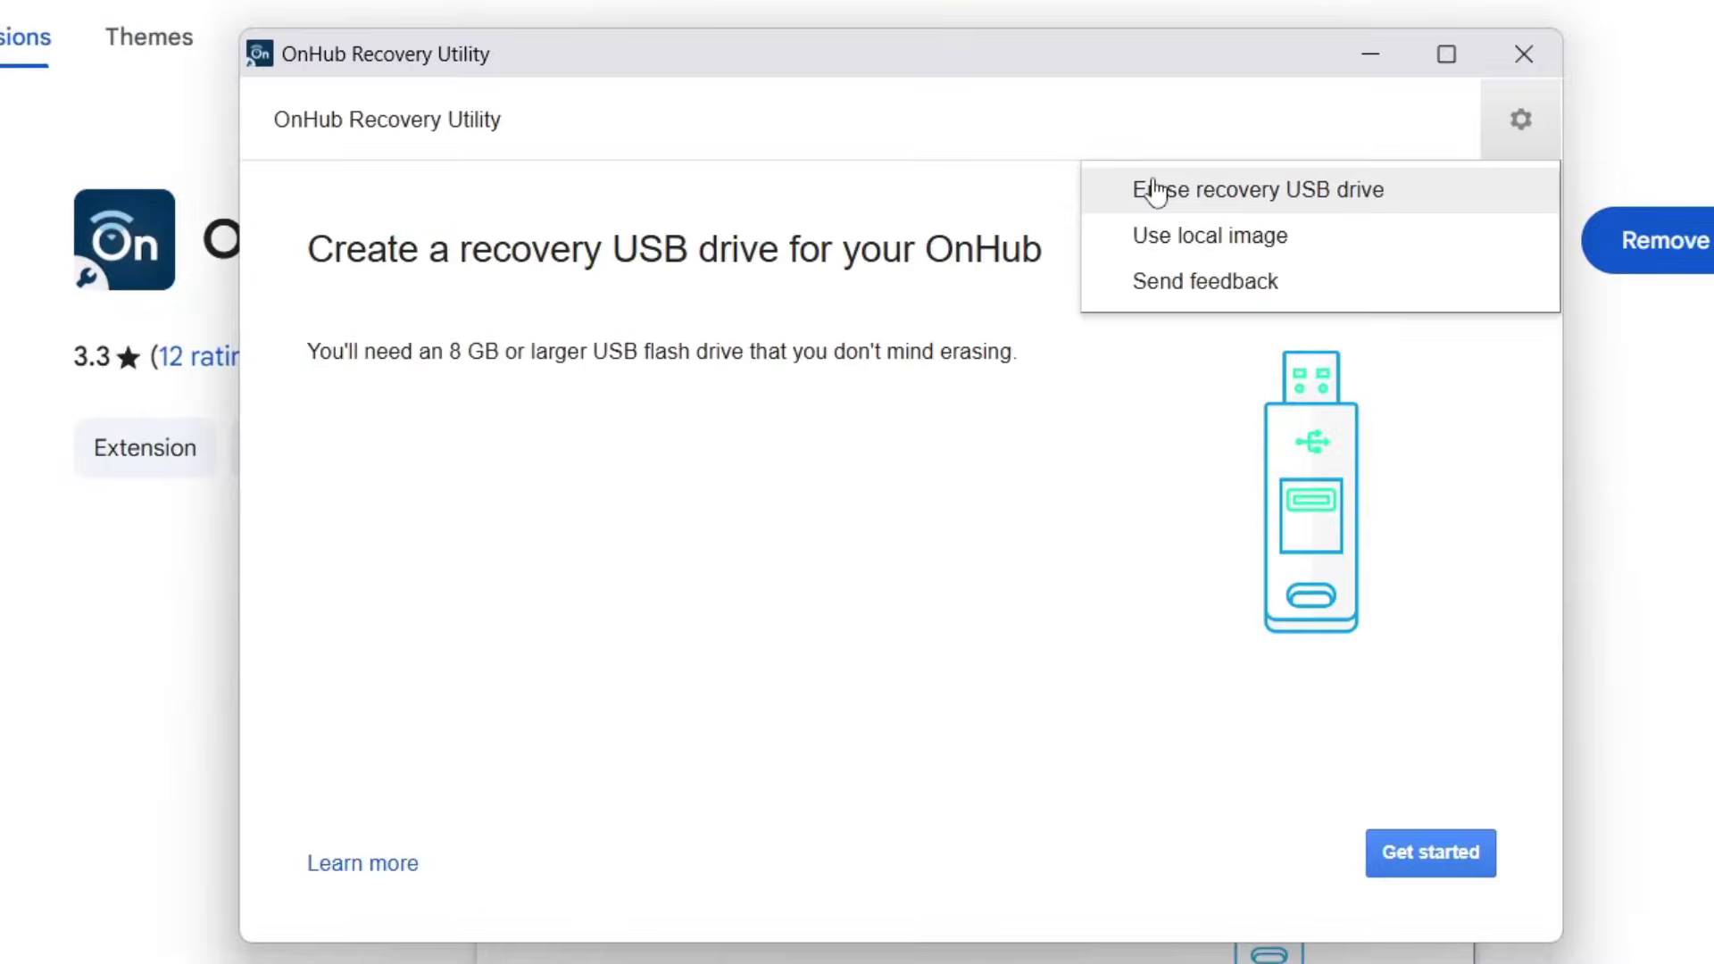
Step: Erase and write the 9334.41.3 recovery image onto the 58.0 GB Generic STORAGE DEVICE
click(1152, 186)
click(683, 412)
click(553, 435)
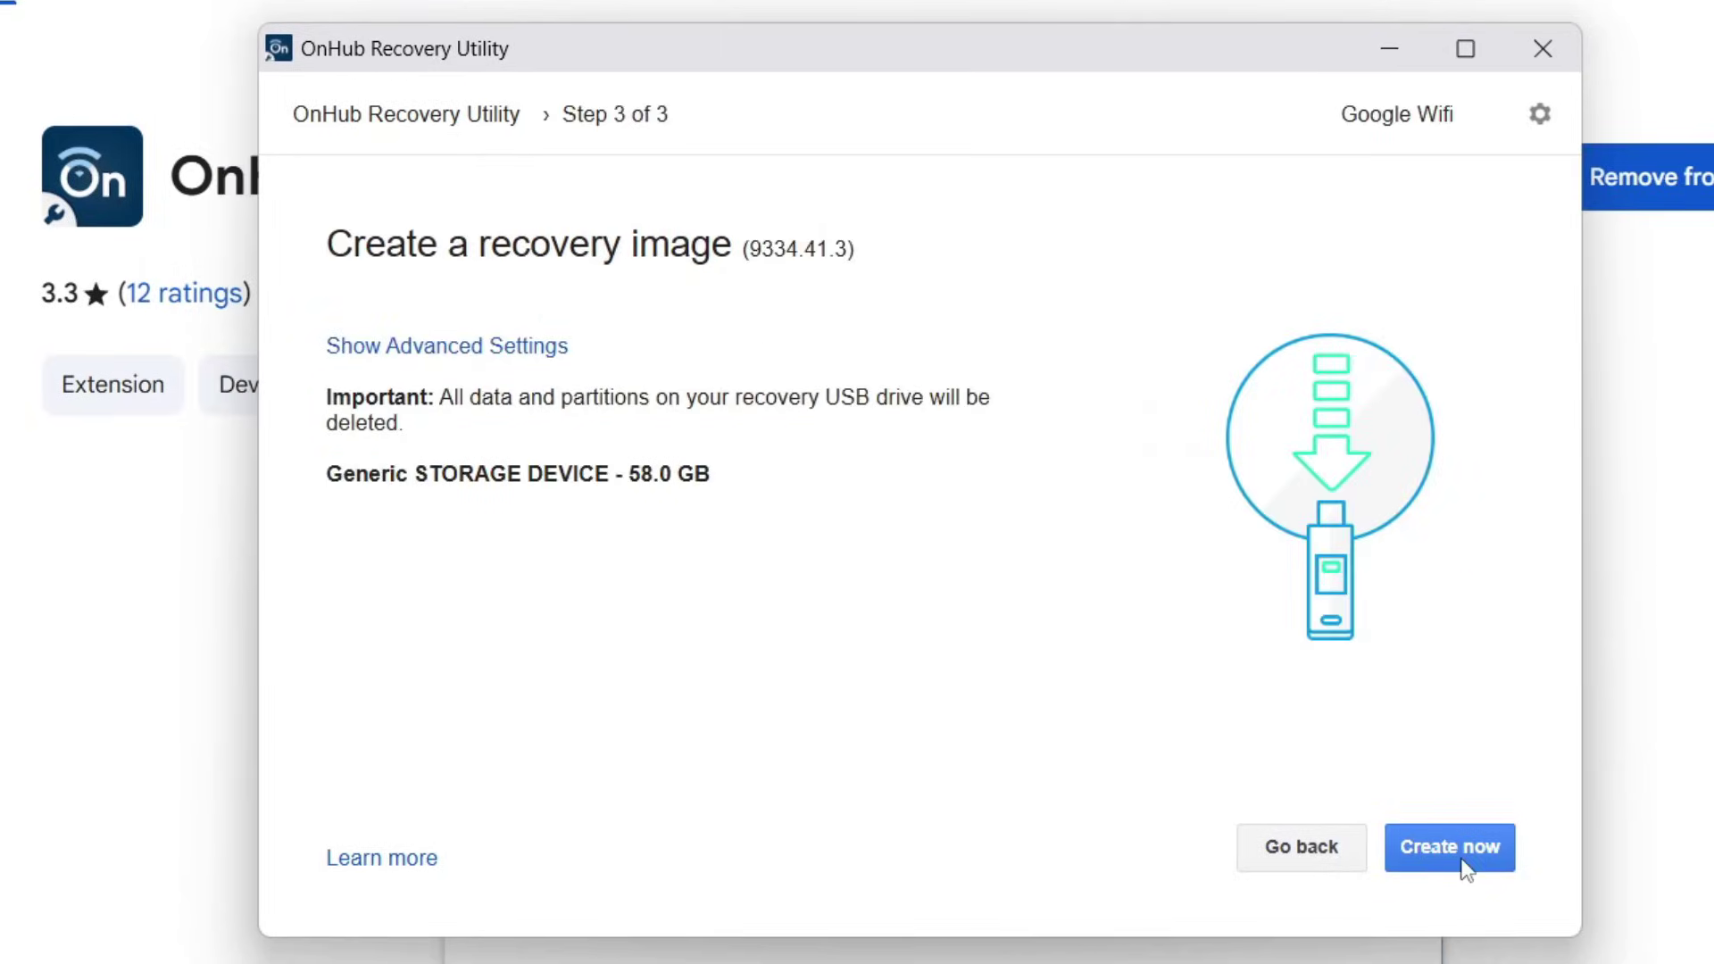
click(1465, 866)
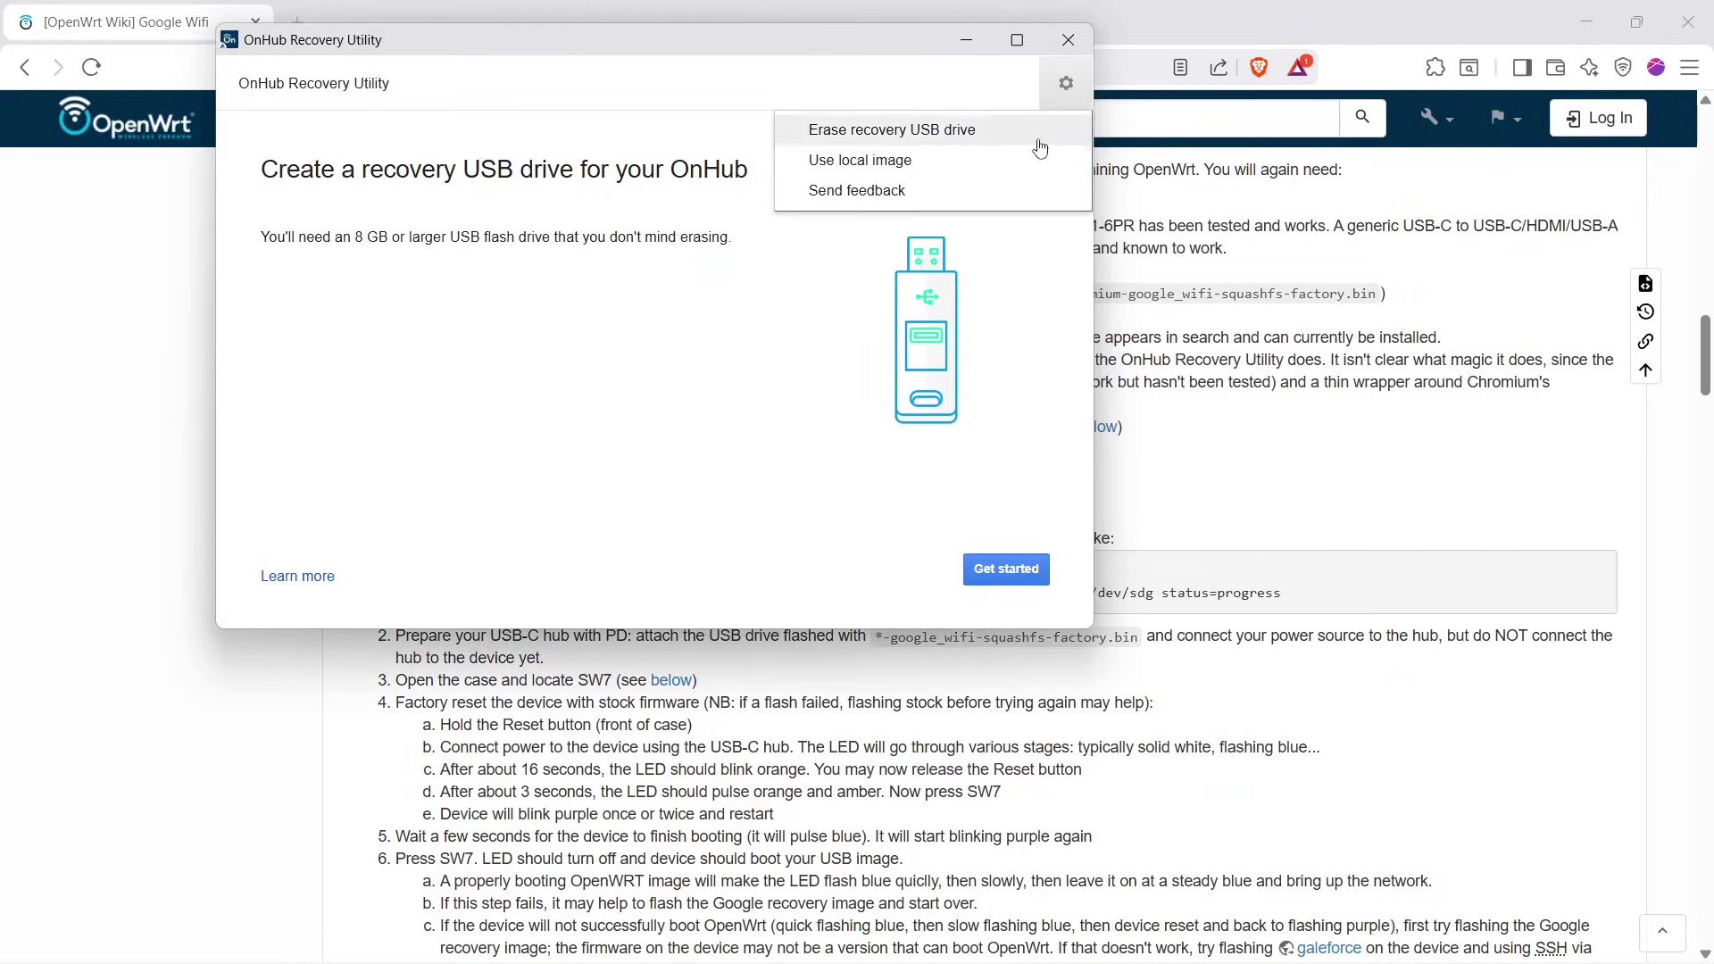
Step: Load the local image openwrt-24.10.4-ipq40xx-chromium-google_wifi-squashfs-factory.bin for flashing
click(834, 157)
click(553, 116)
click(1137, 788)
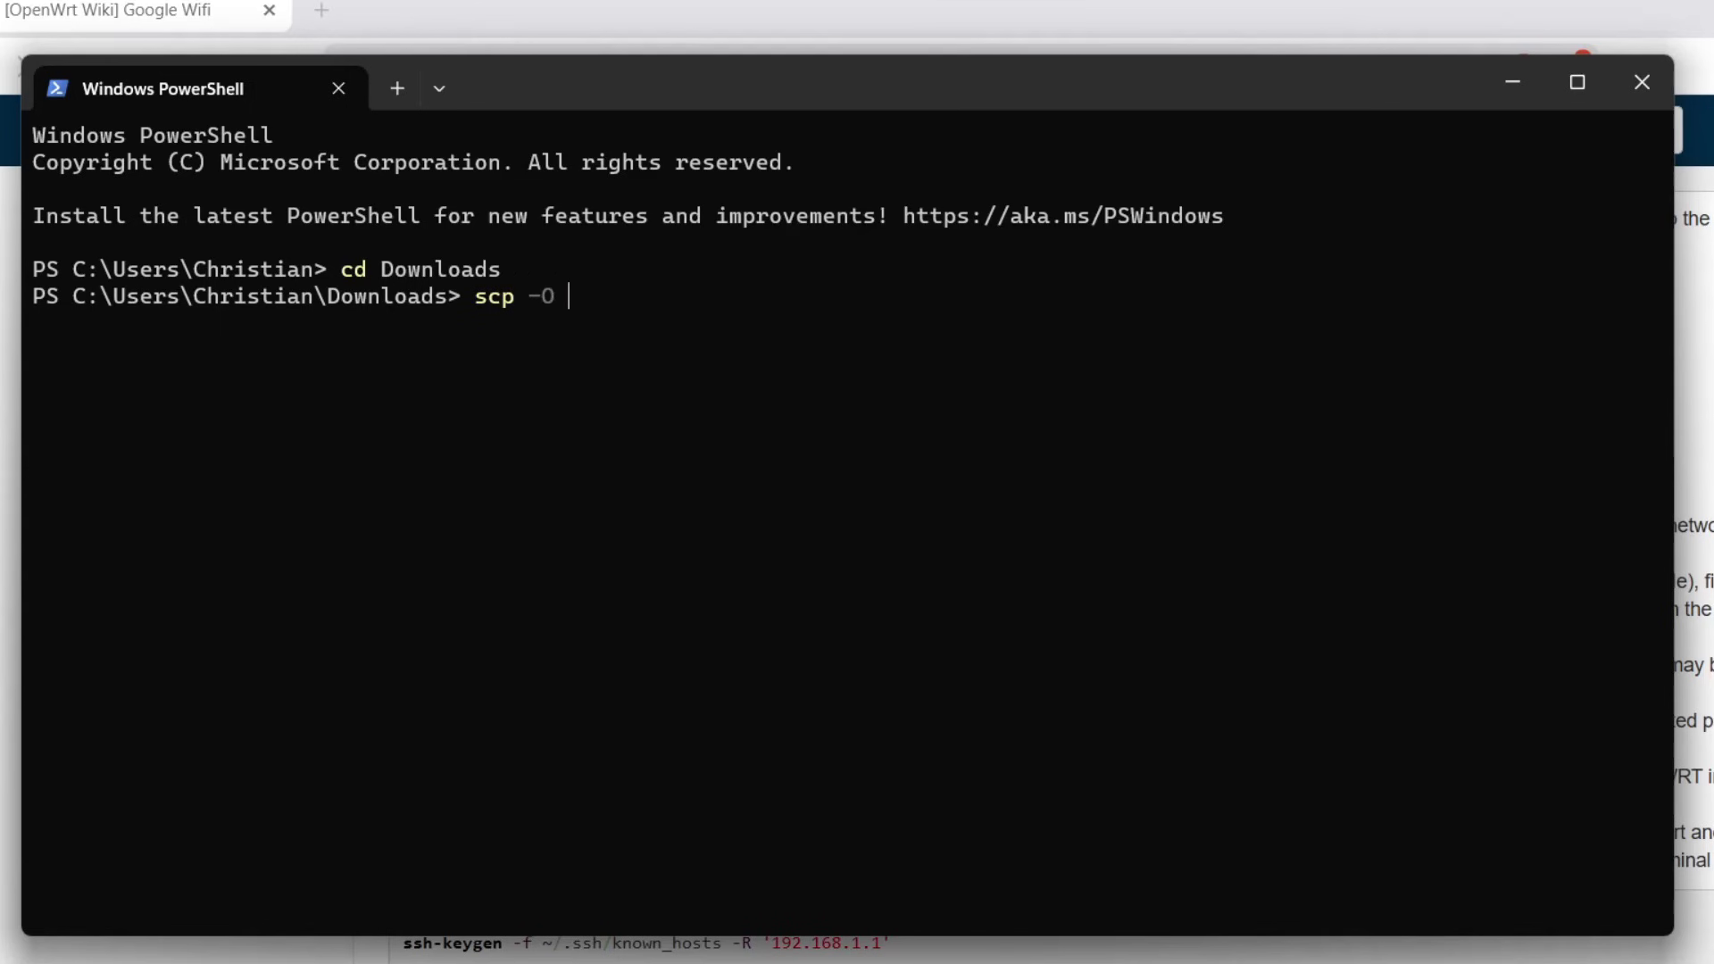
key(Return)
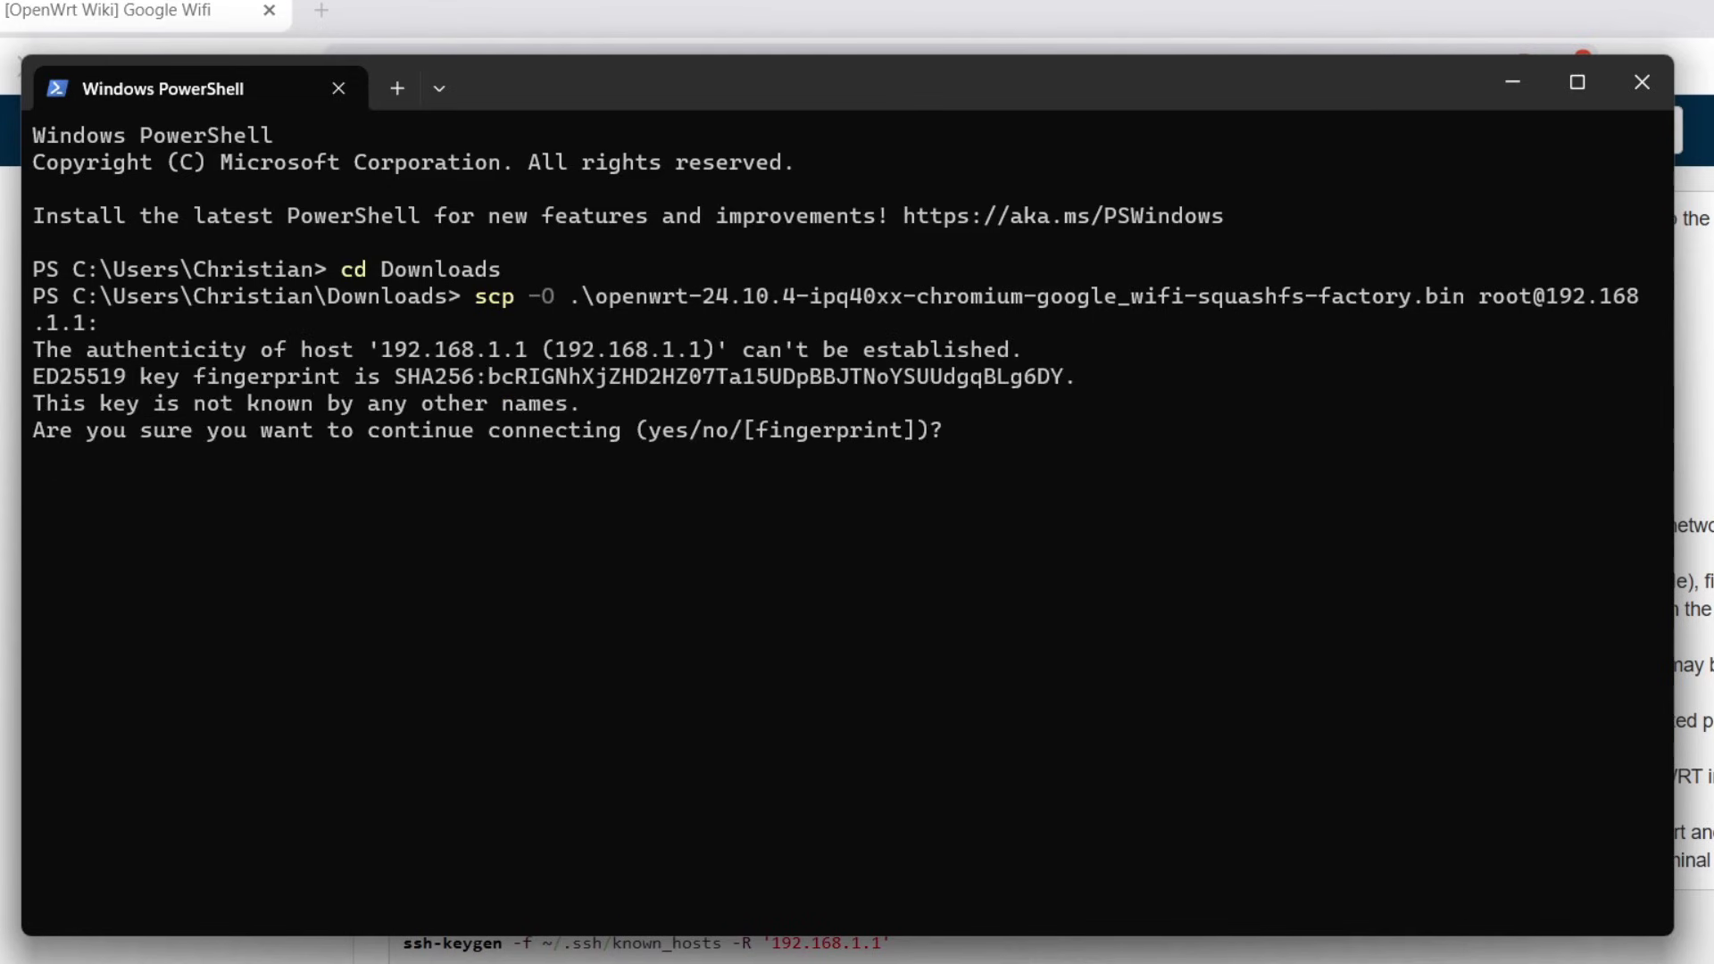
text(yes)
key(Return)
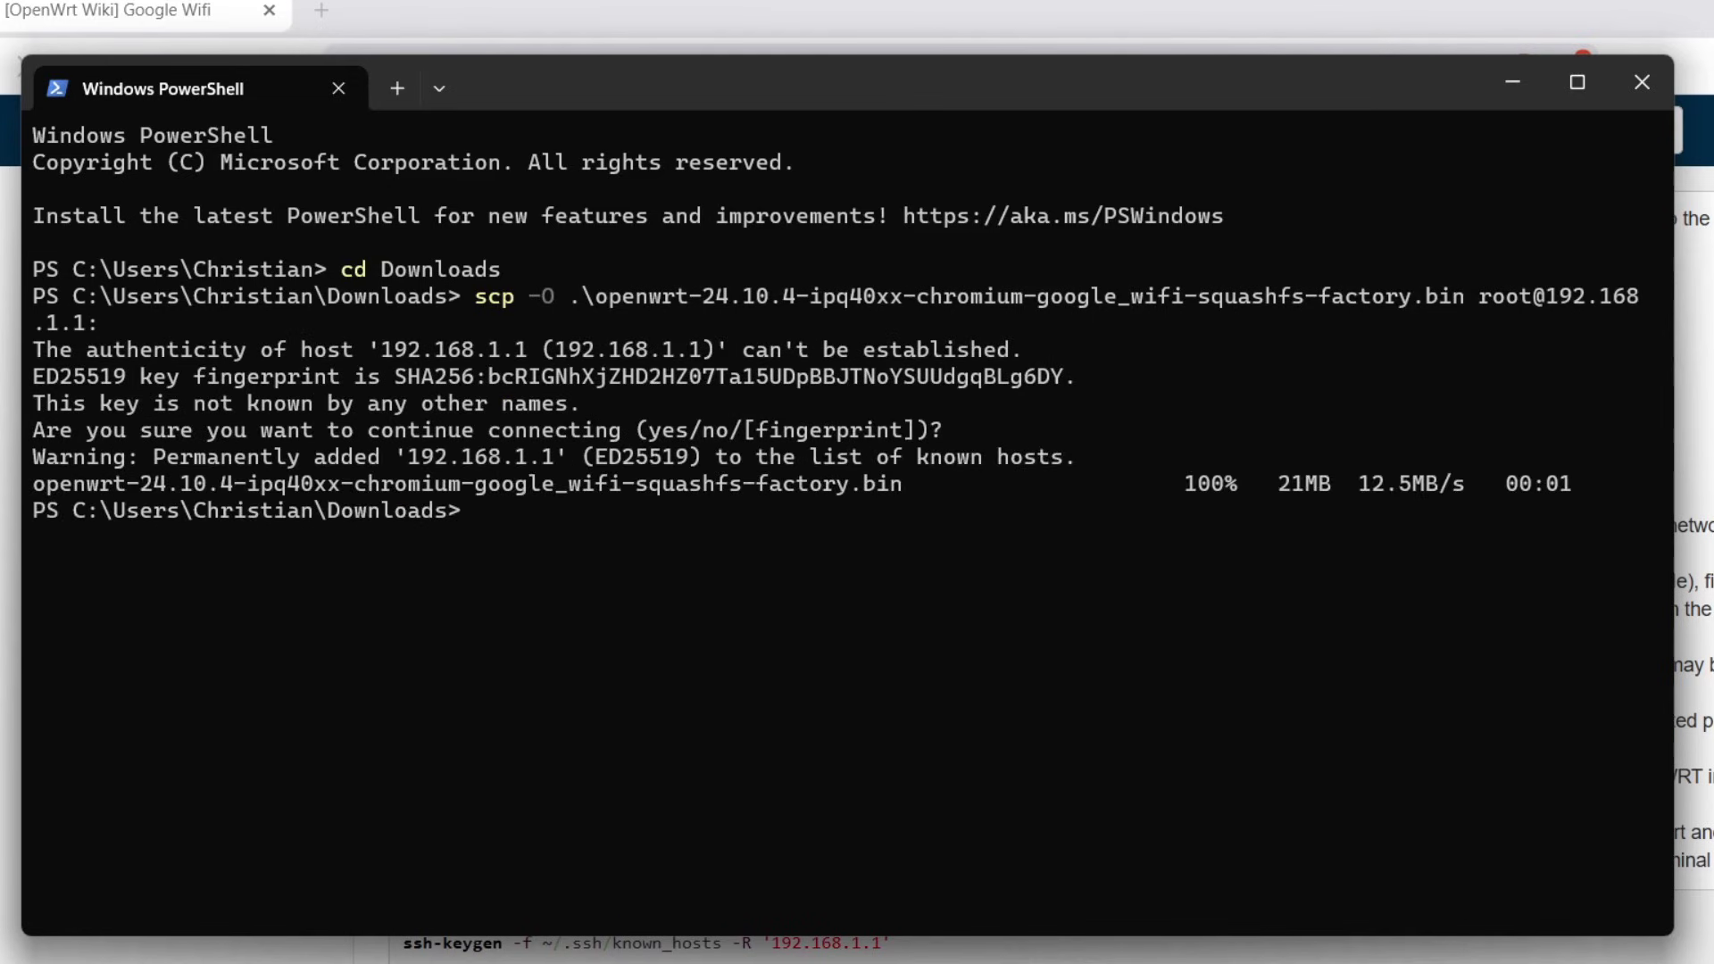
Step: SSH into the router, list its home folder with ls, and reboot it
key(Return)
text(ls)
key(Return)
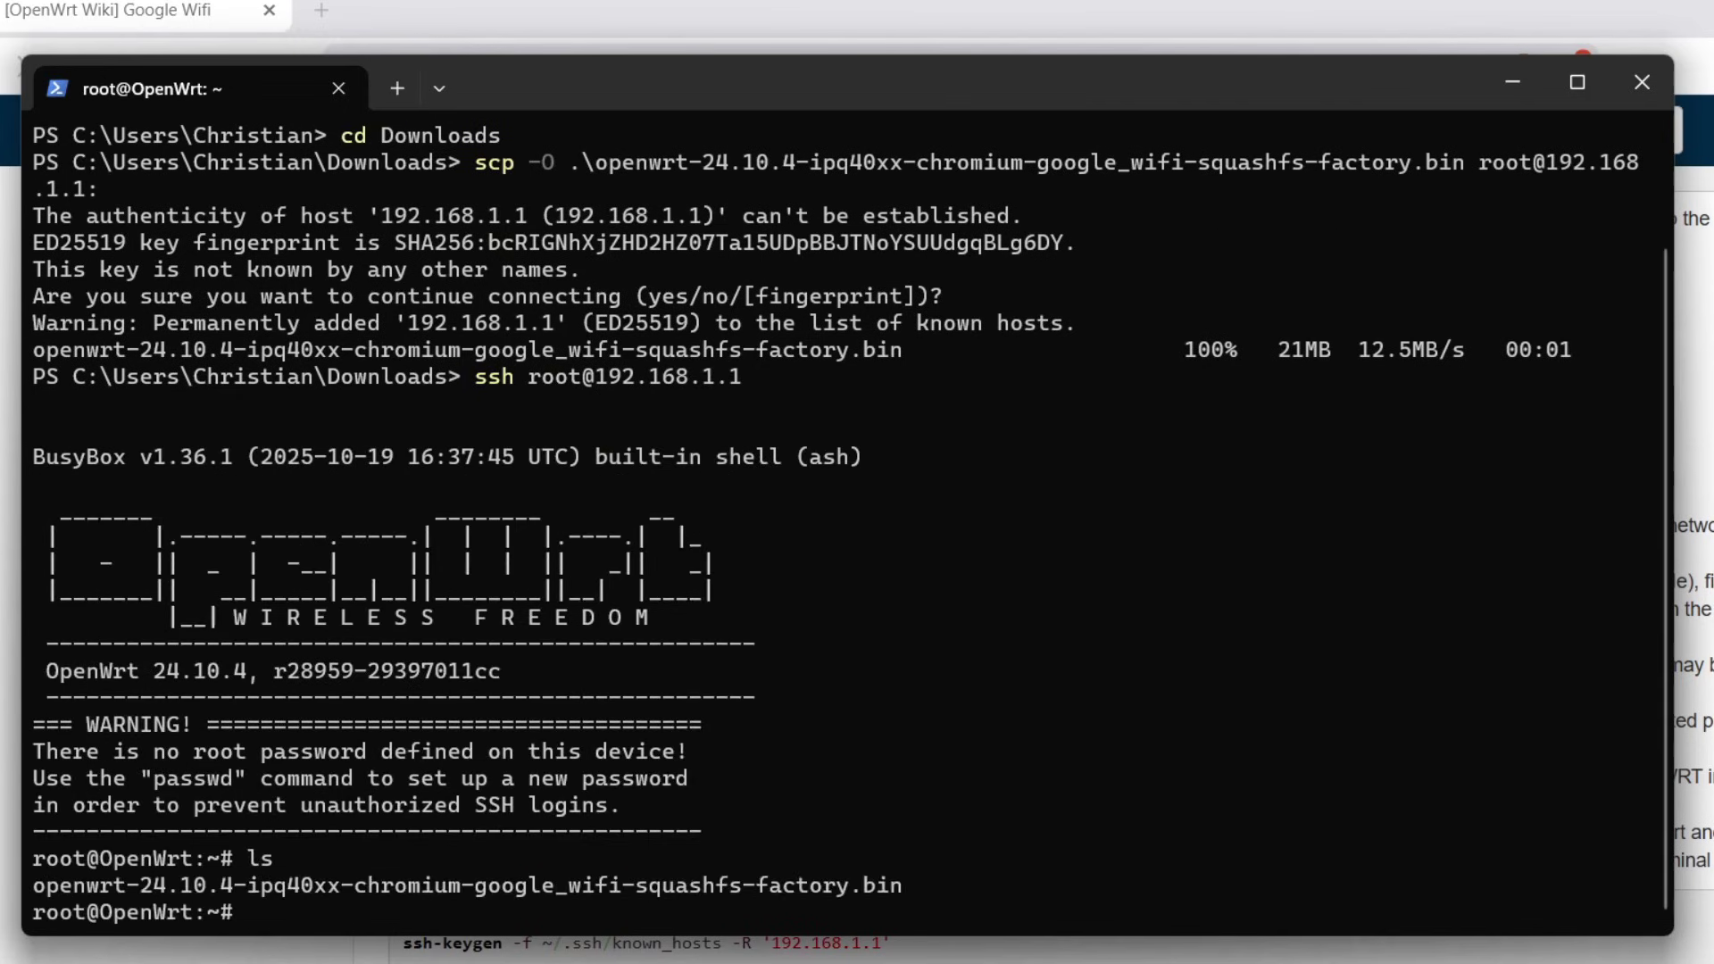
text(reboot)
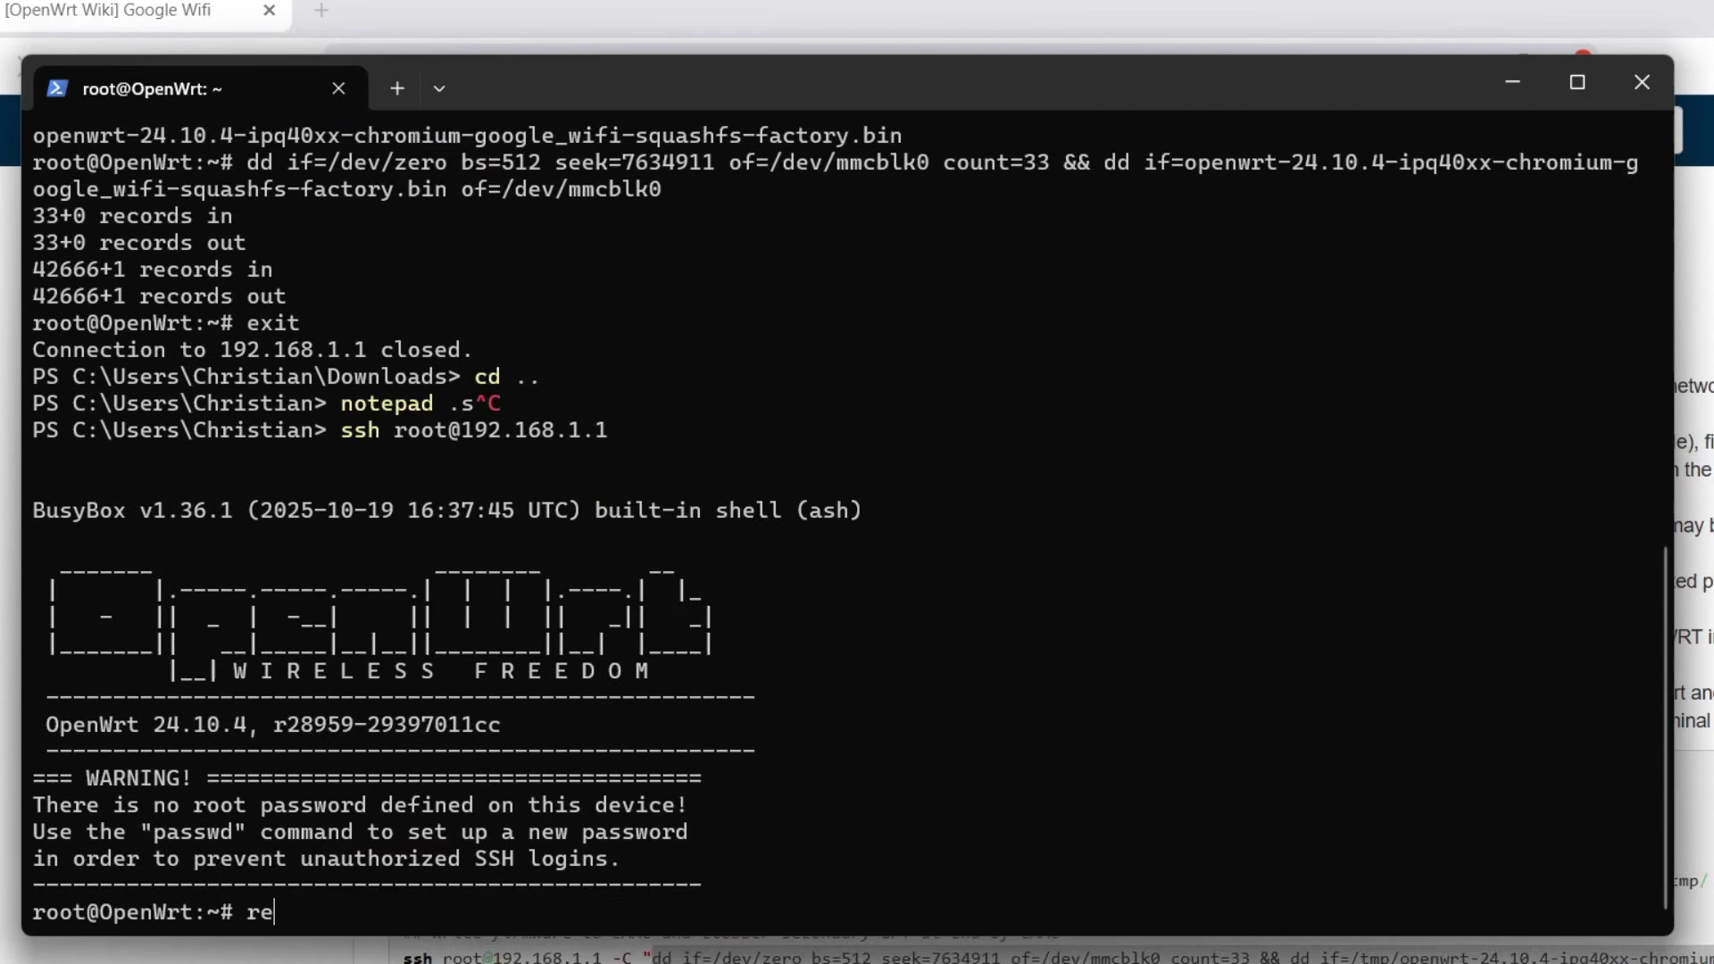
key(Return)
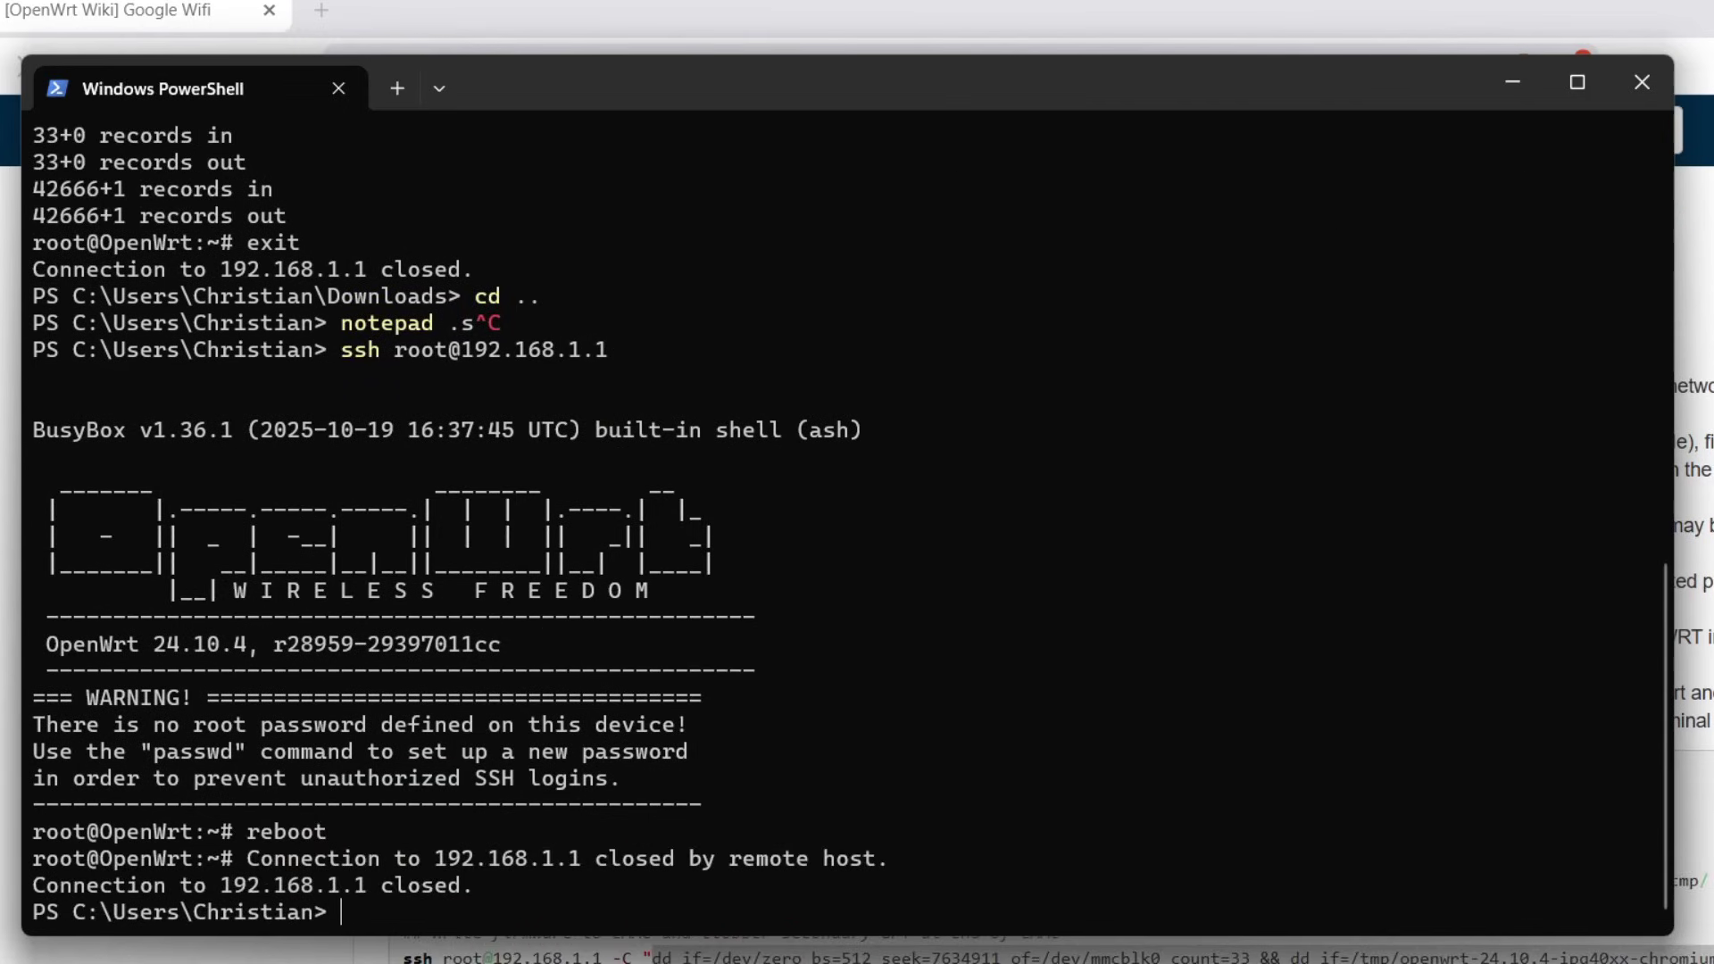
Step: Open the .ssh\known_hosts file in Notepad
text(notepad .\.ssh\kn)
key(Tab)
key(Return)
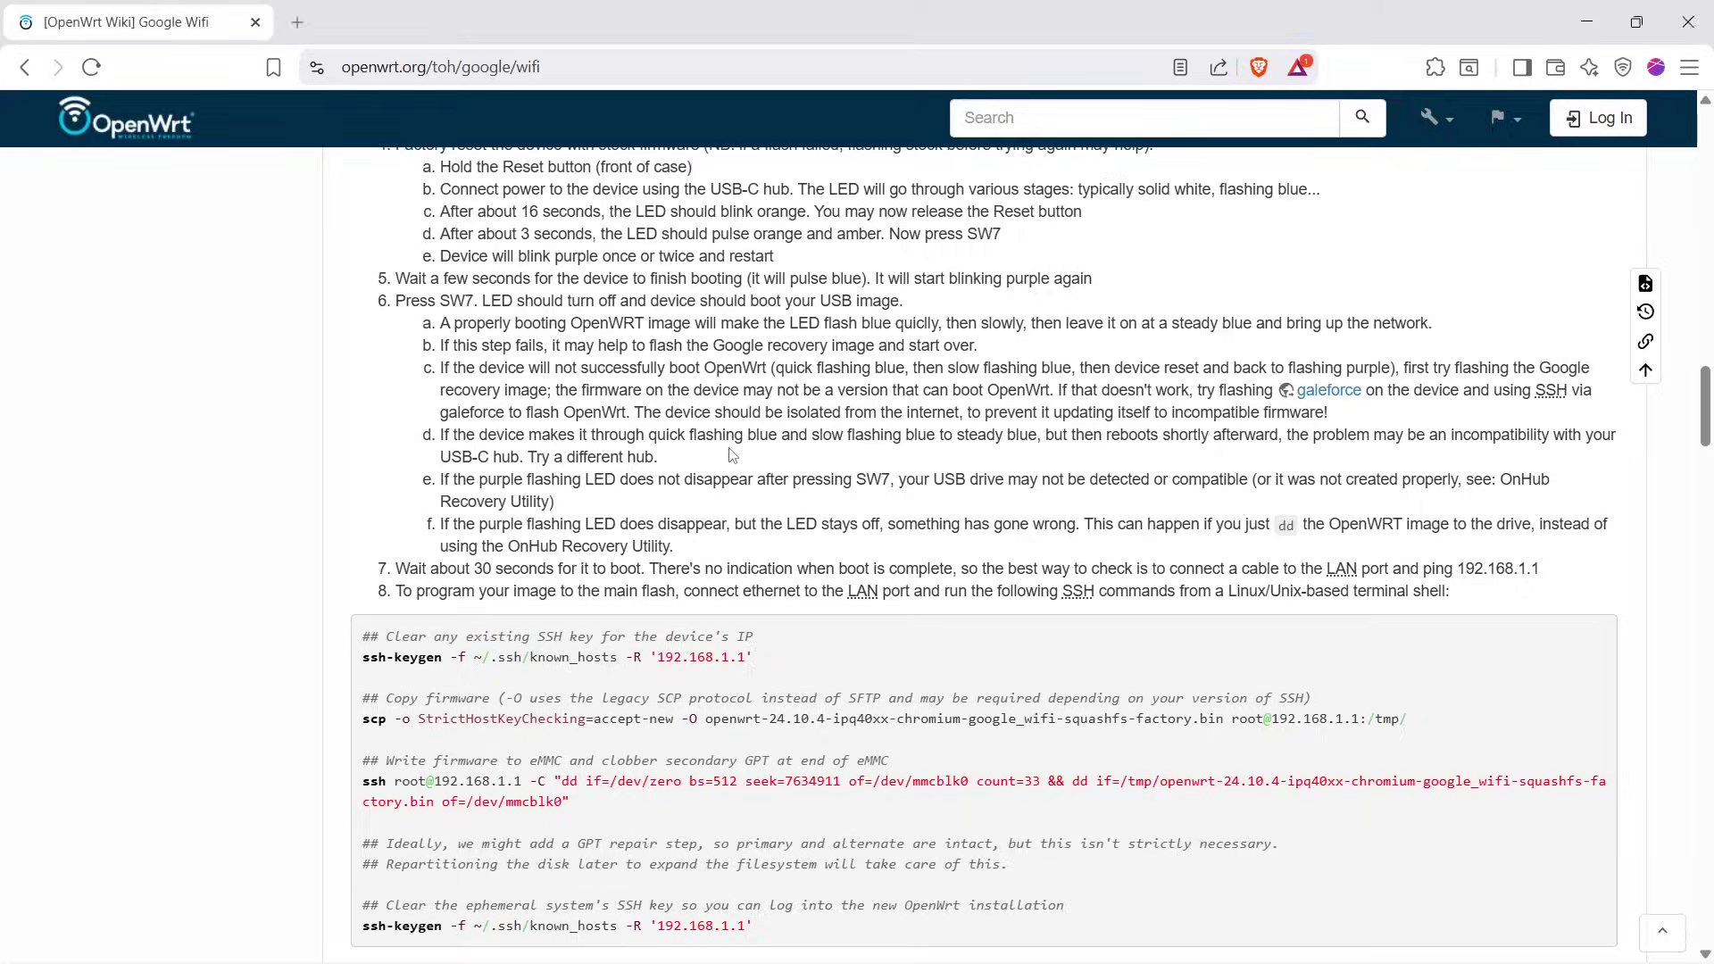
Step: Log into LuCI at 192.168.1.1 as root with an empty password and edit the lan interface
key(ctrl+t)
text(192.168.1.1)
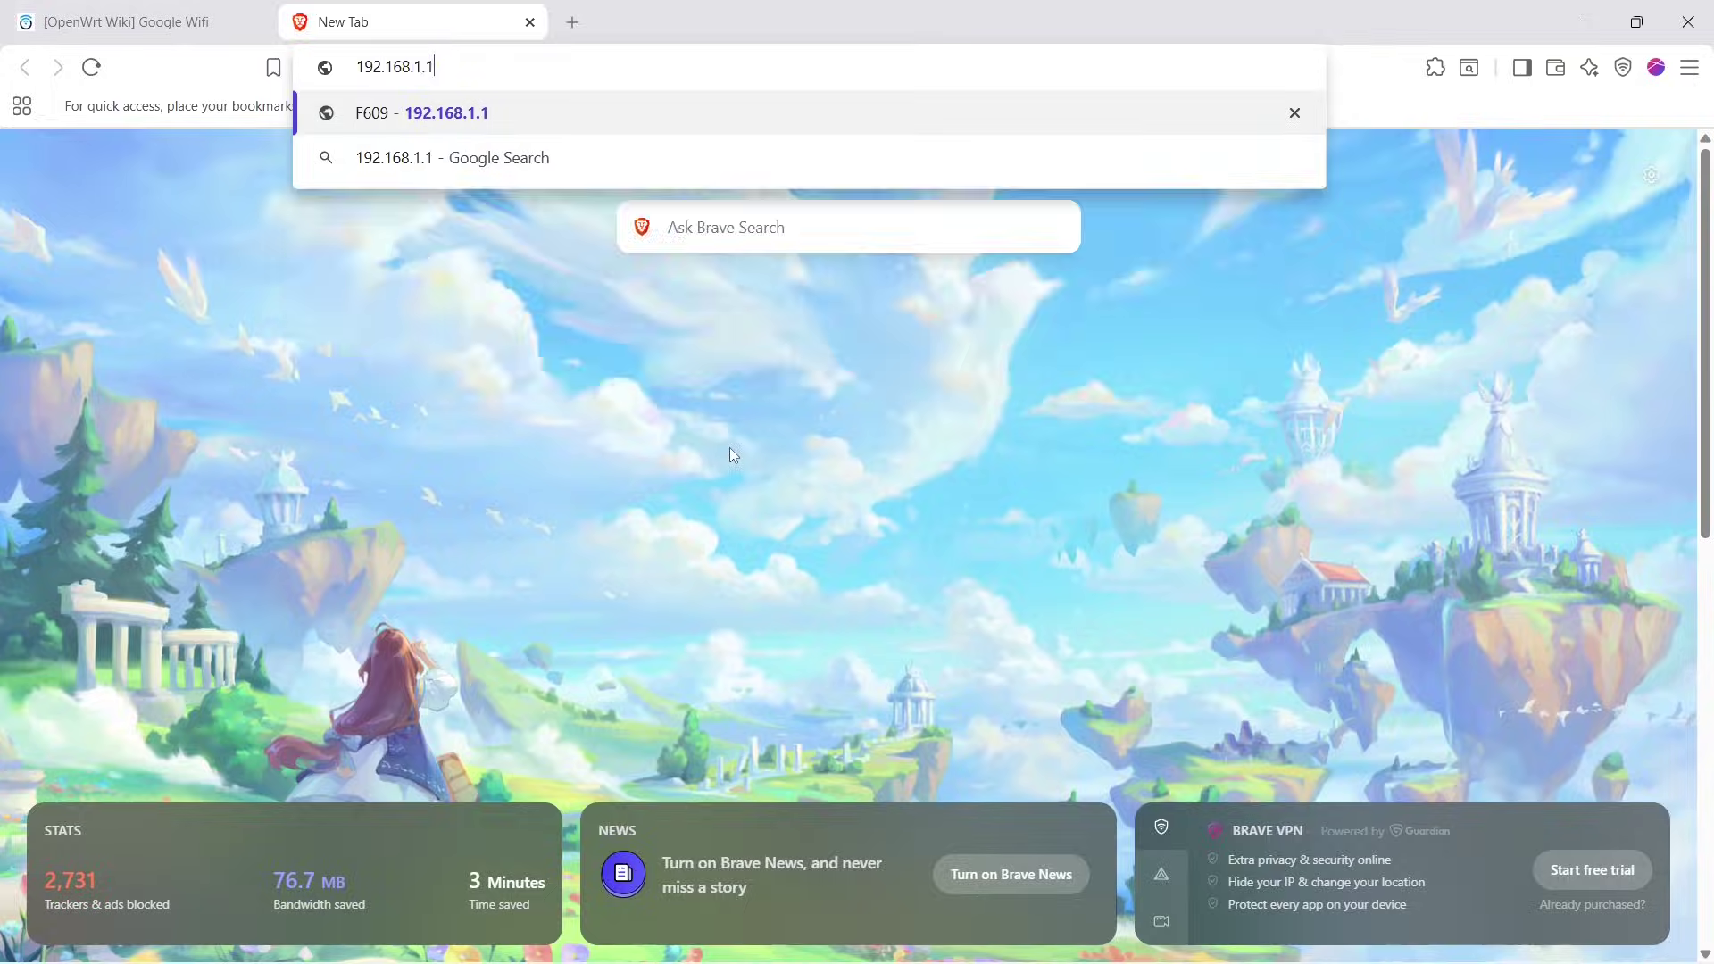
key(Return)
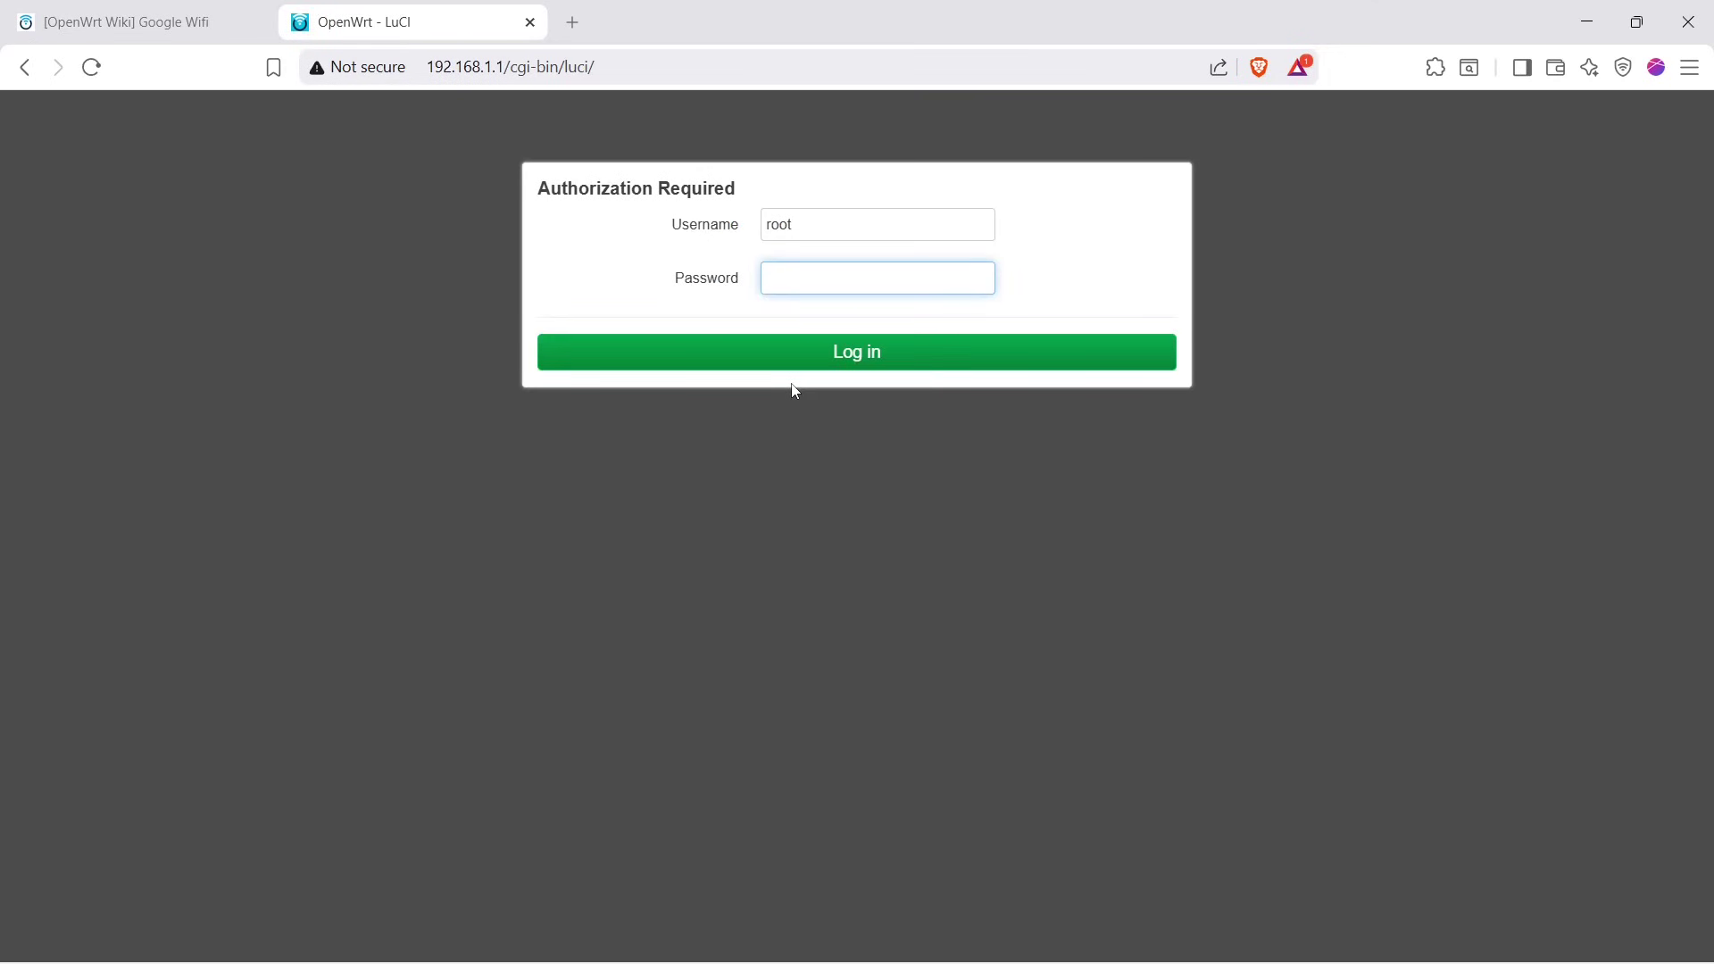
key(Return)
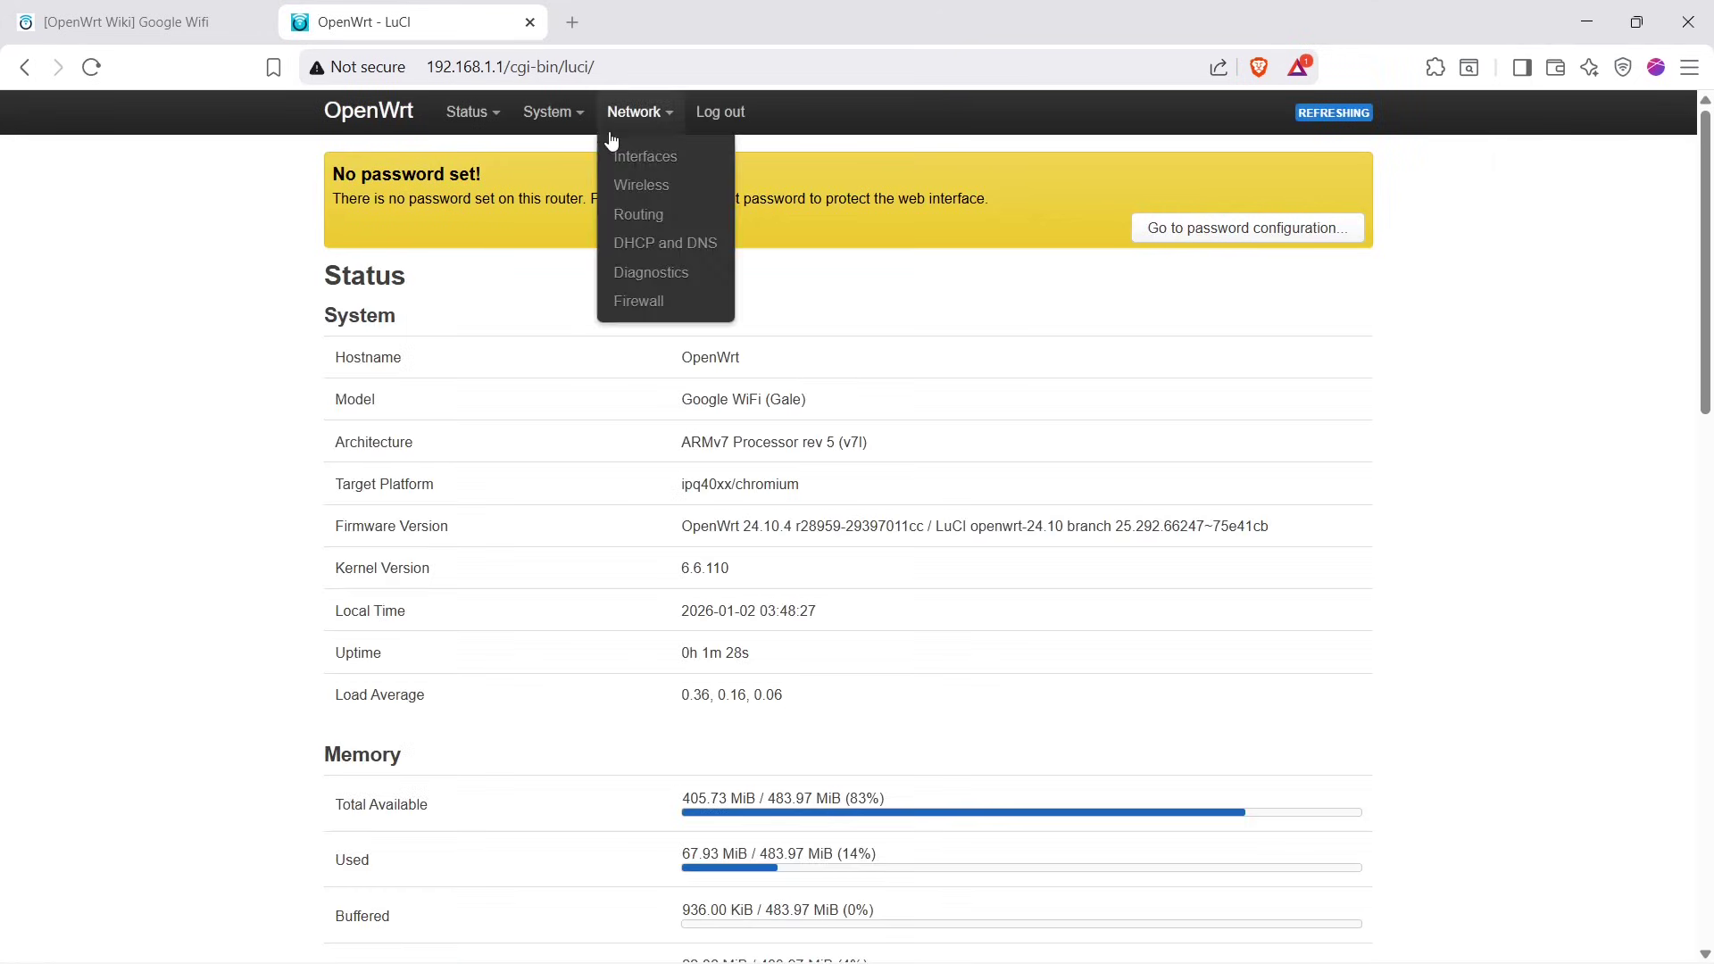
click(645, 157)
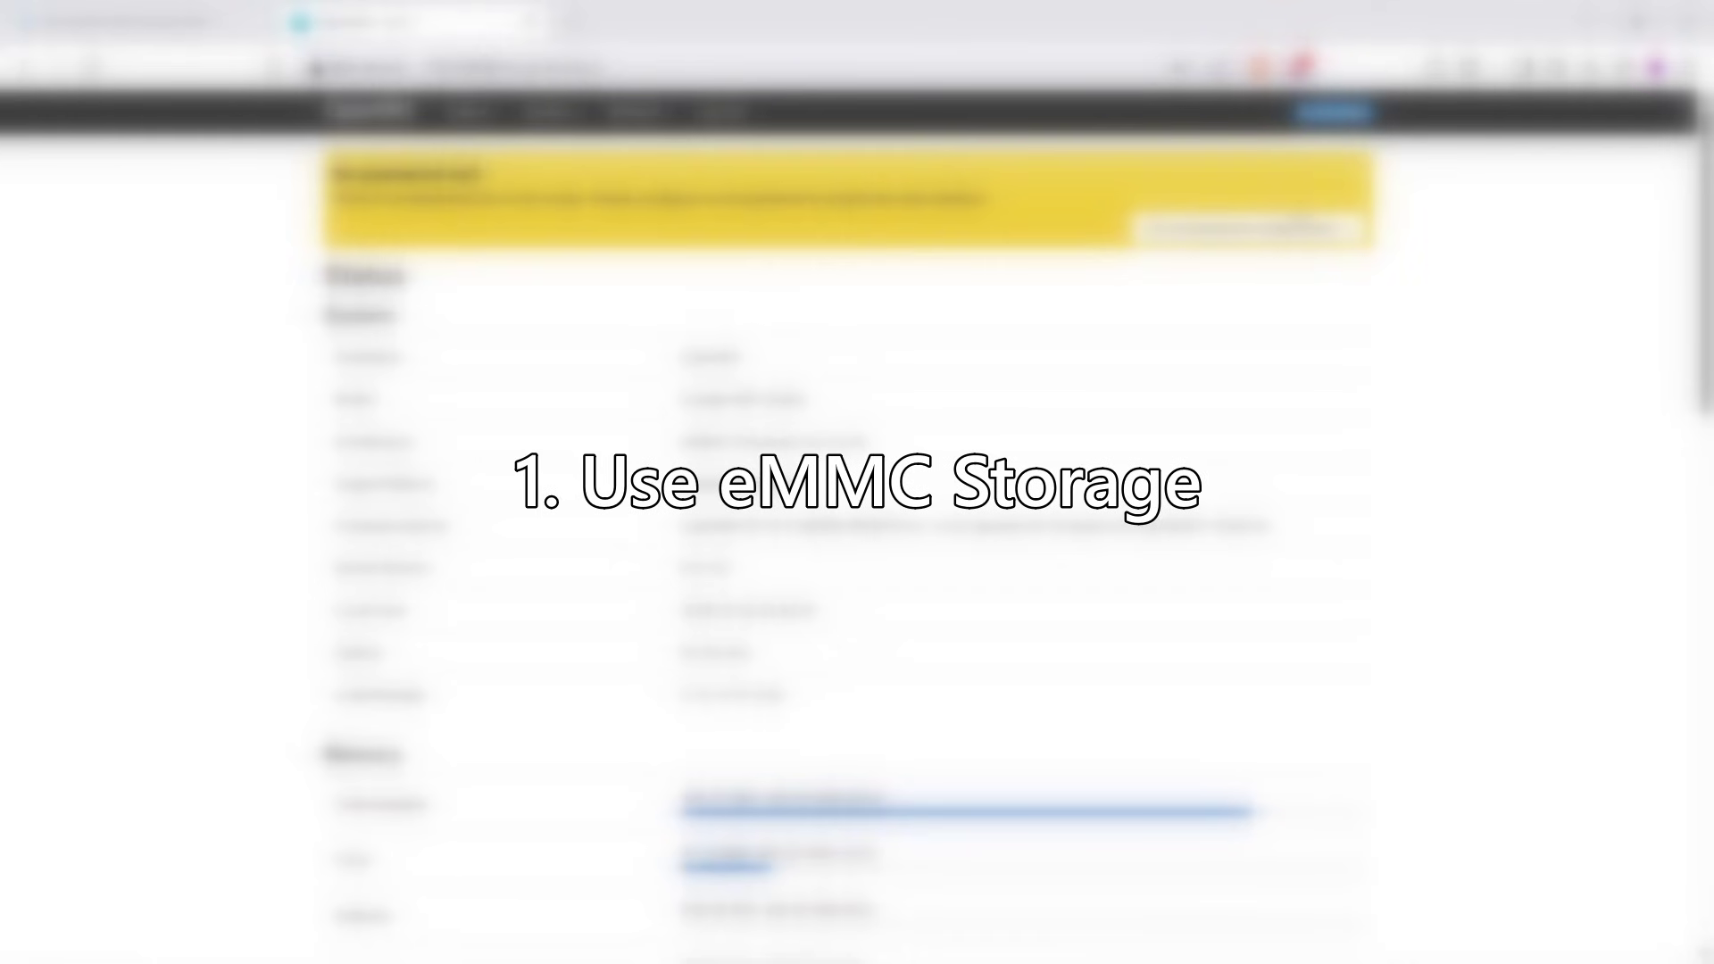
Step: Open the router password settings and select the docker run part of the command
click(1257, 242)
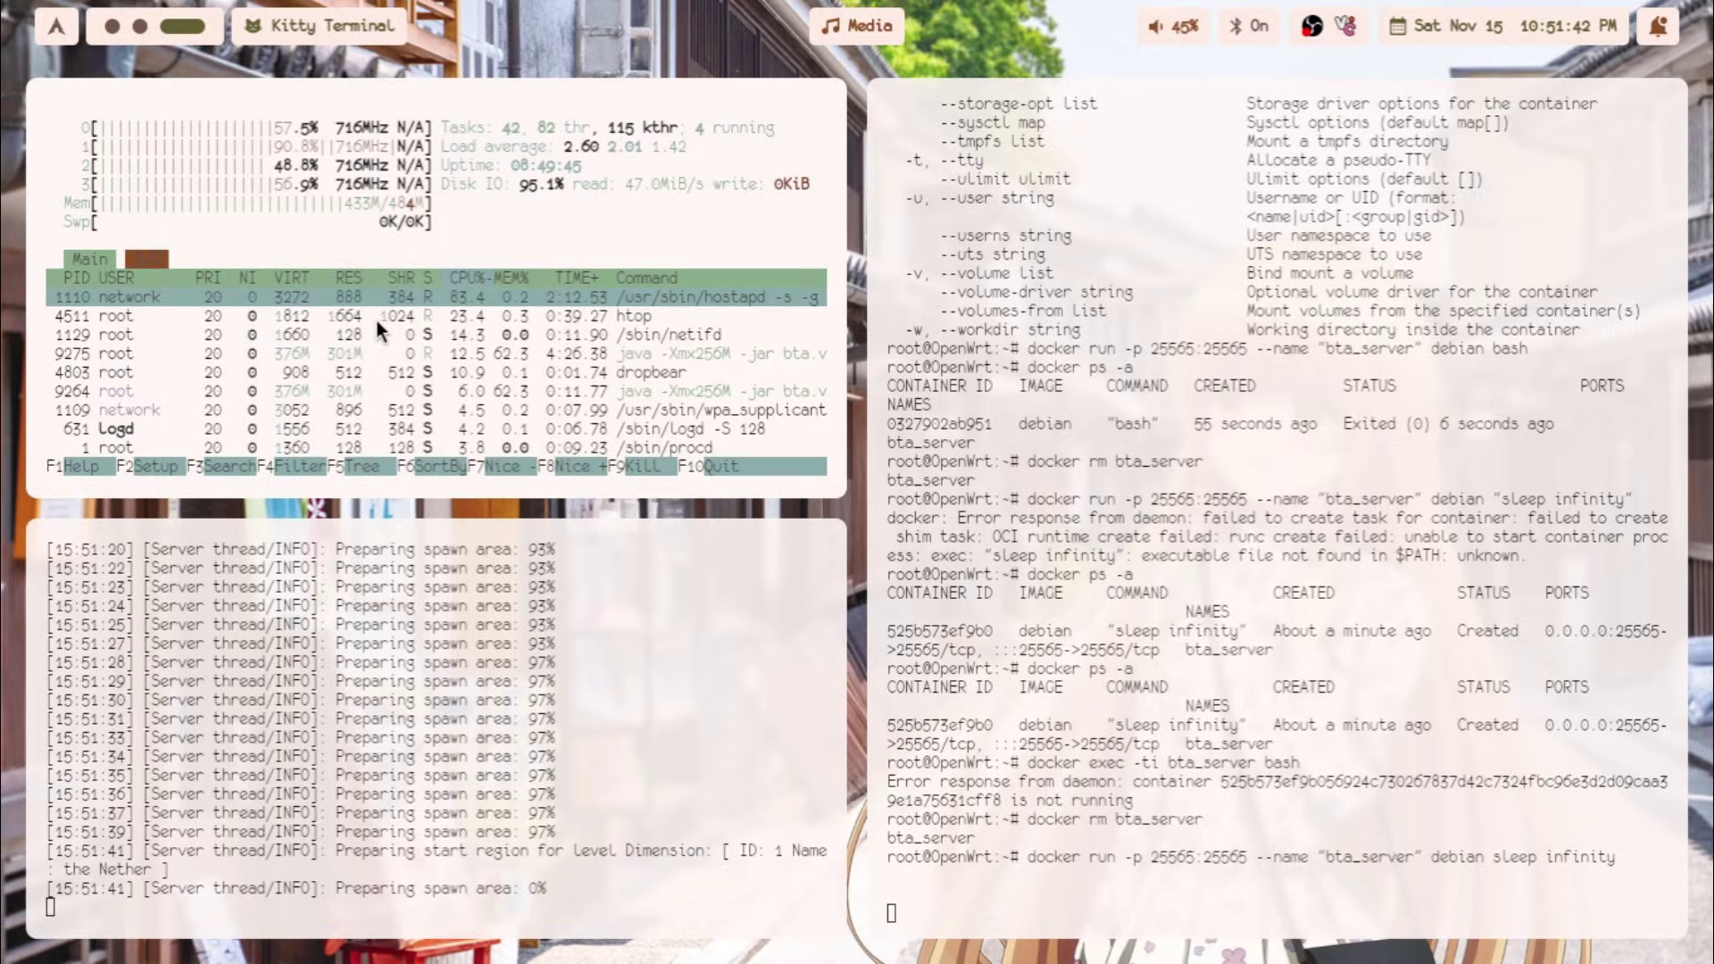
drag(252, 906, 859, 903)
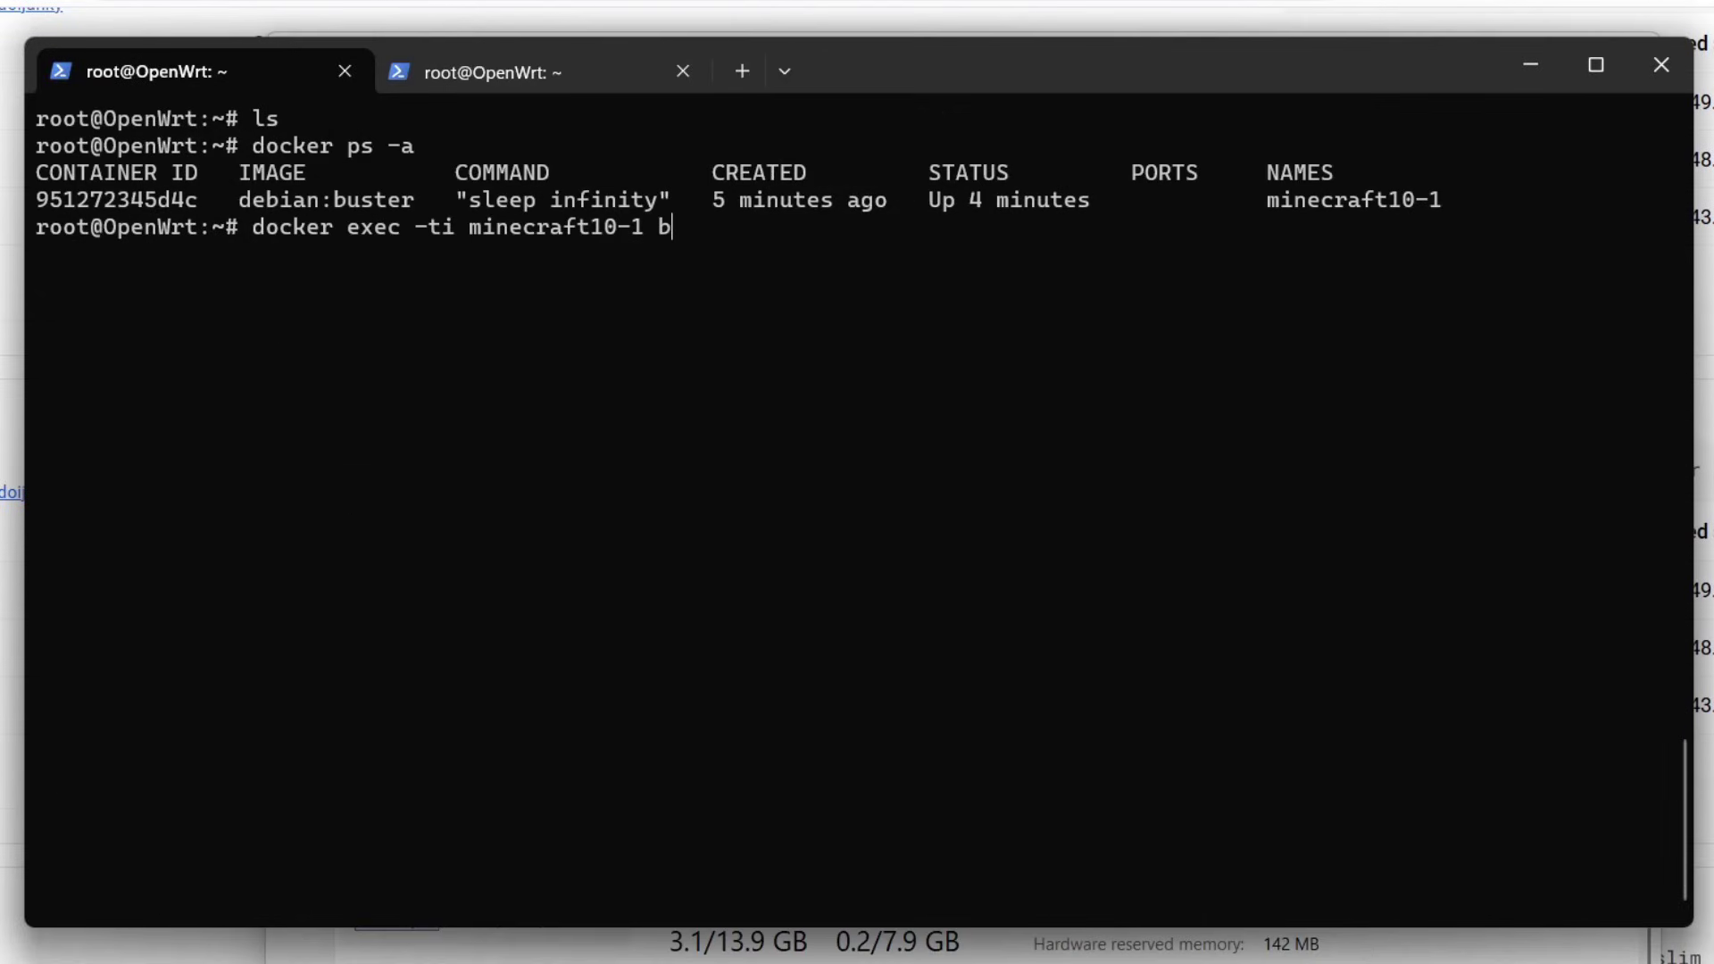
Step: Shell into minecraft10-1, copy its sources.list to the router, and open it in vim
text(ash)
key(Return)
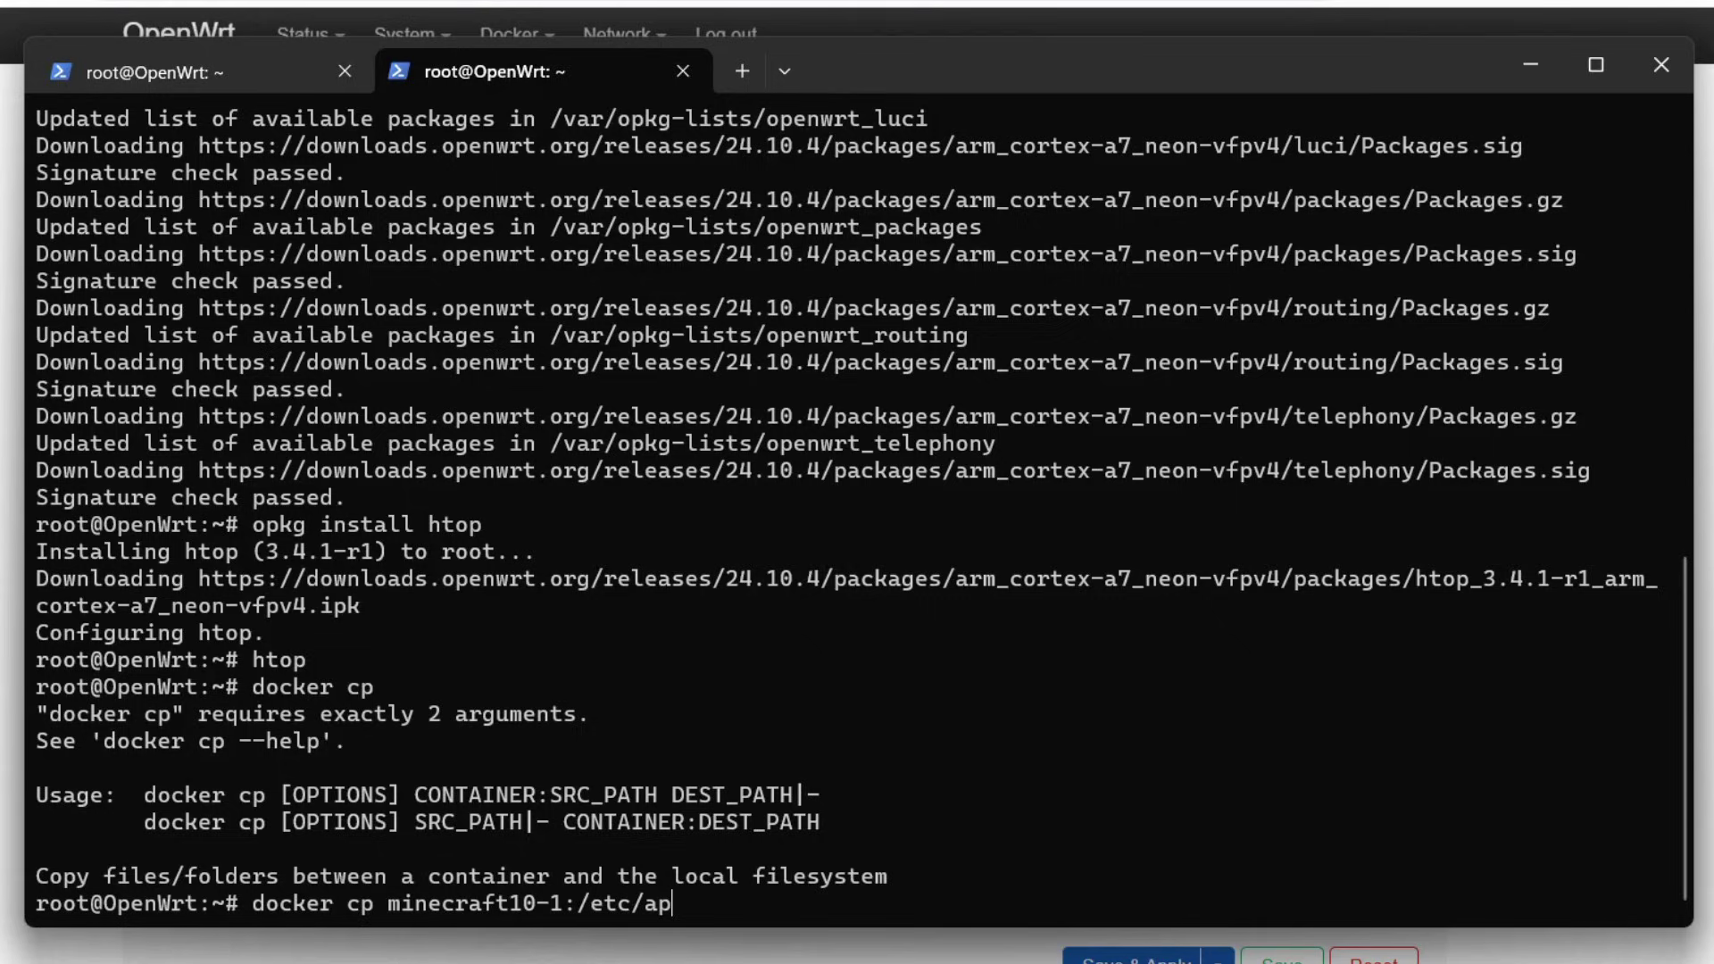
text(t/sources.list .)
key(Return)
text(vim sources.list)
key(Return)
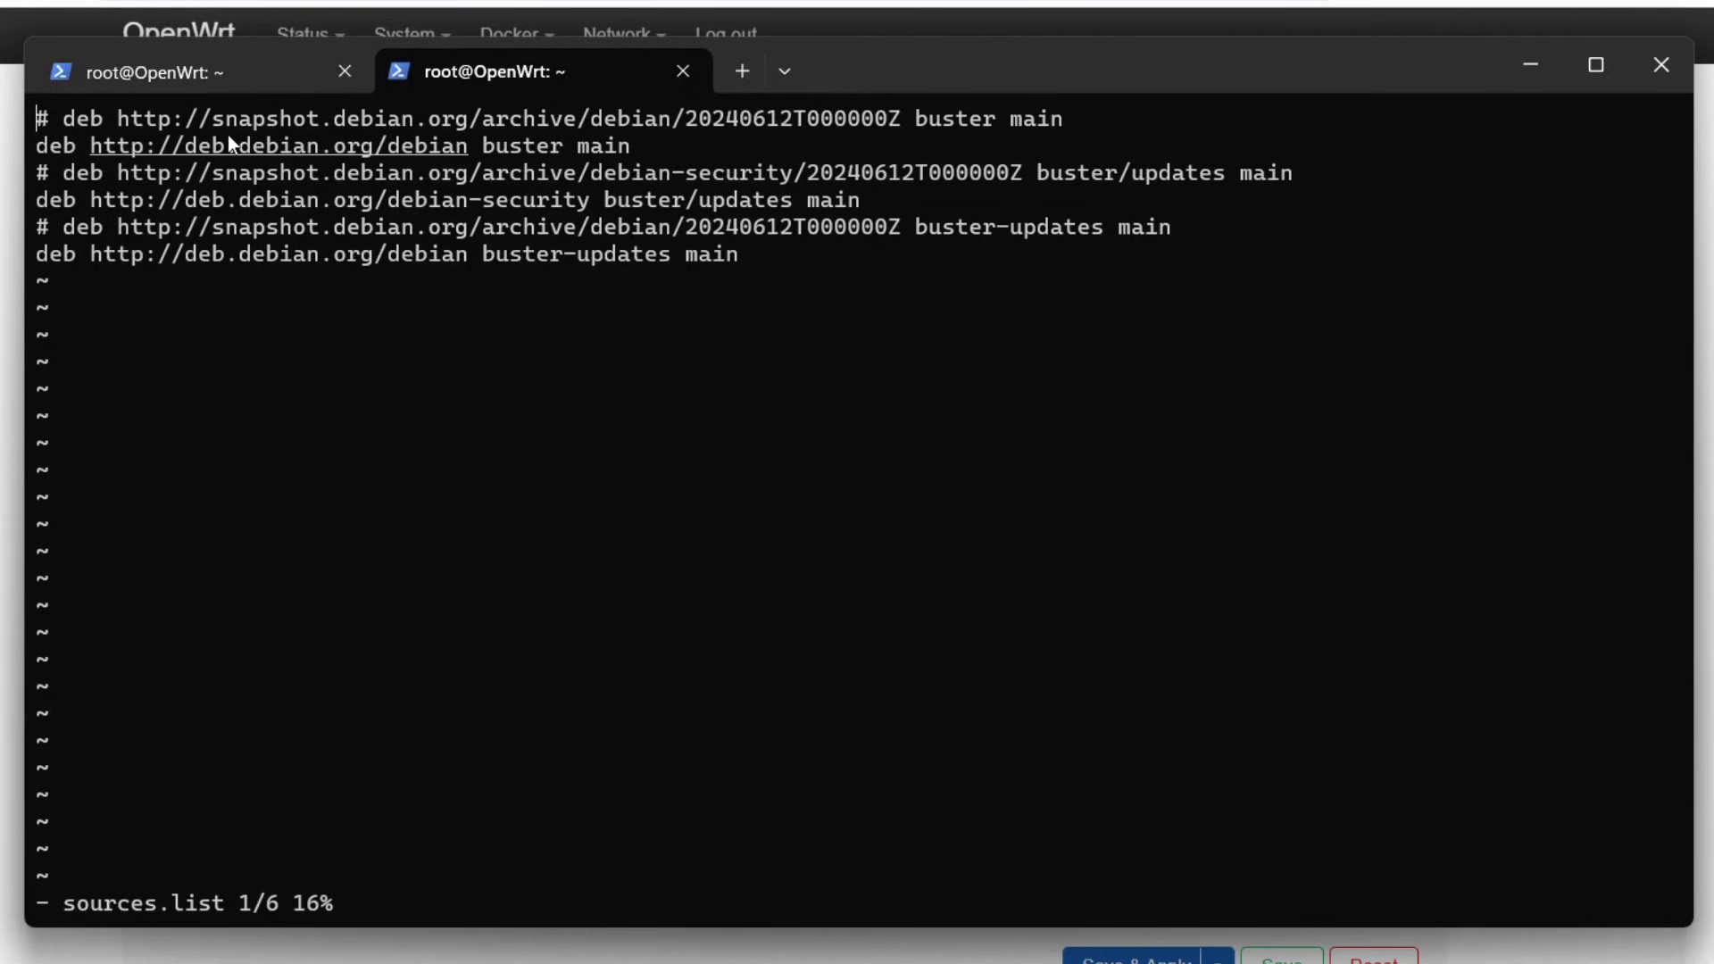
Step: Change the repository host from deb.debian.org to archive.debian.org in sources.list
key(j)
key(w)
key(w)
key(w)
key(w)
key(i)
key(BackSpace)
key(BackSpace)
key(BackSpace)
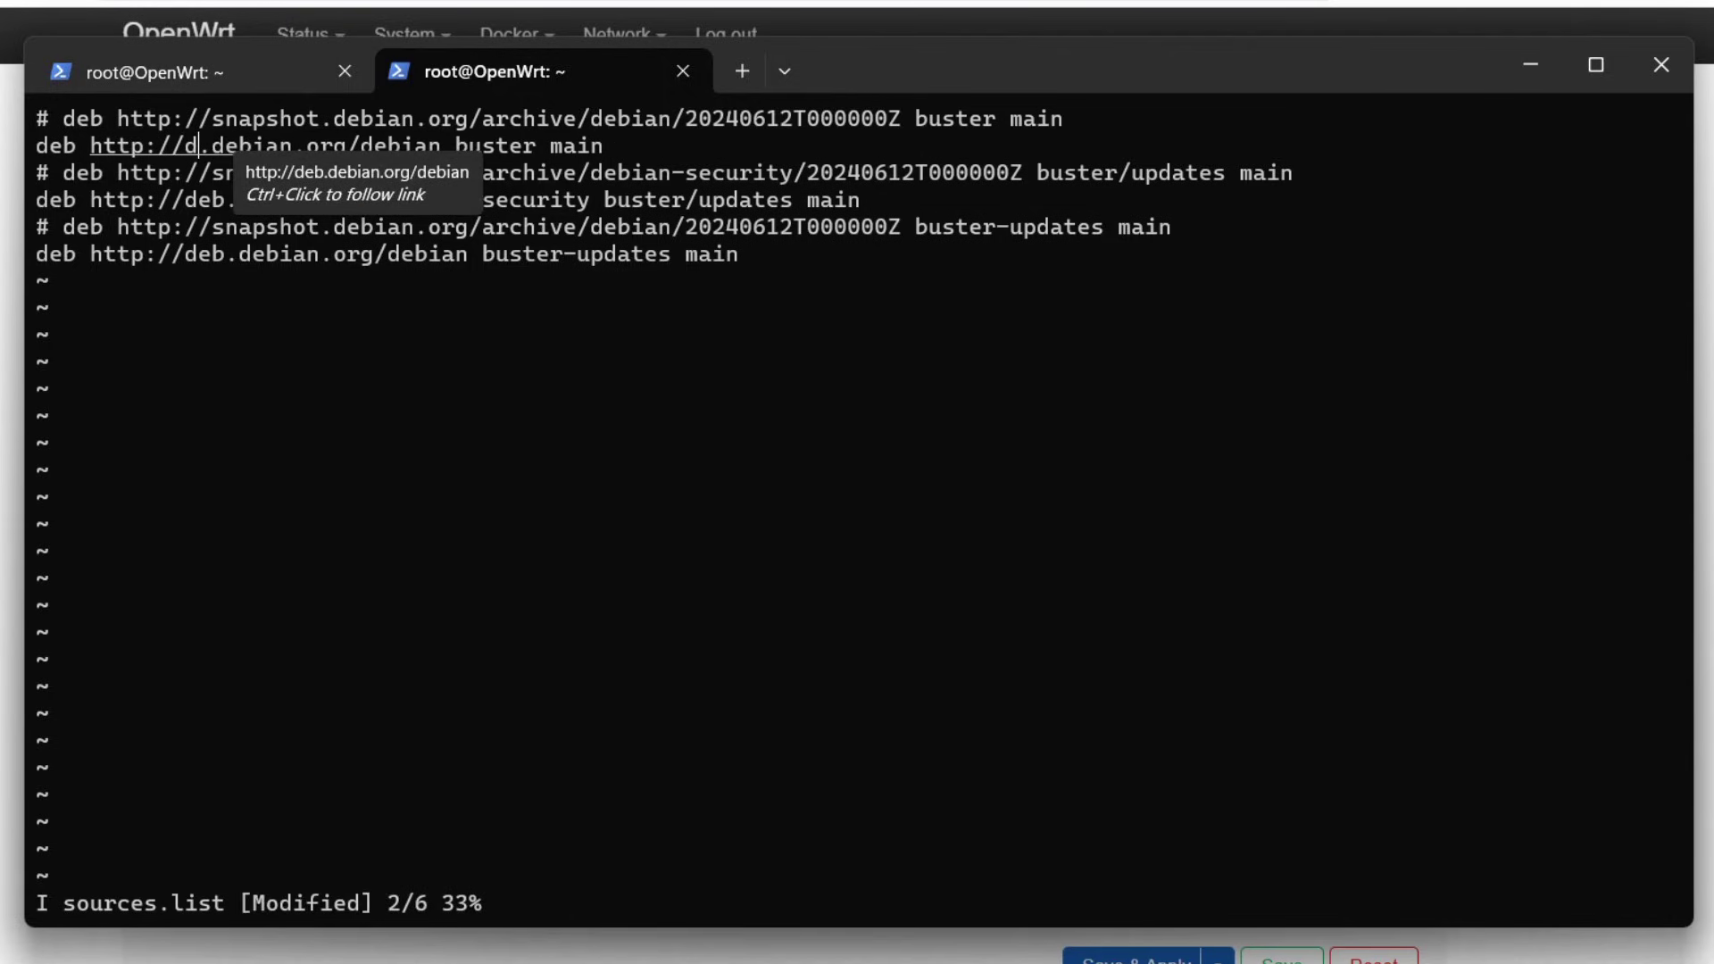
text(archive)
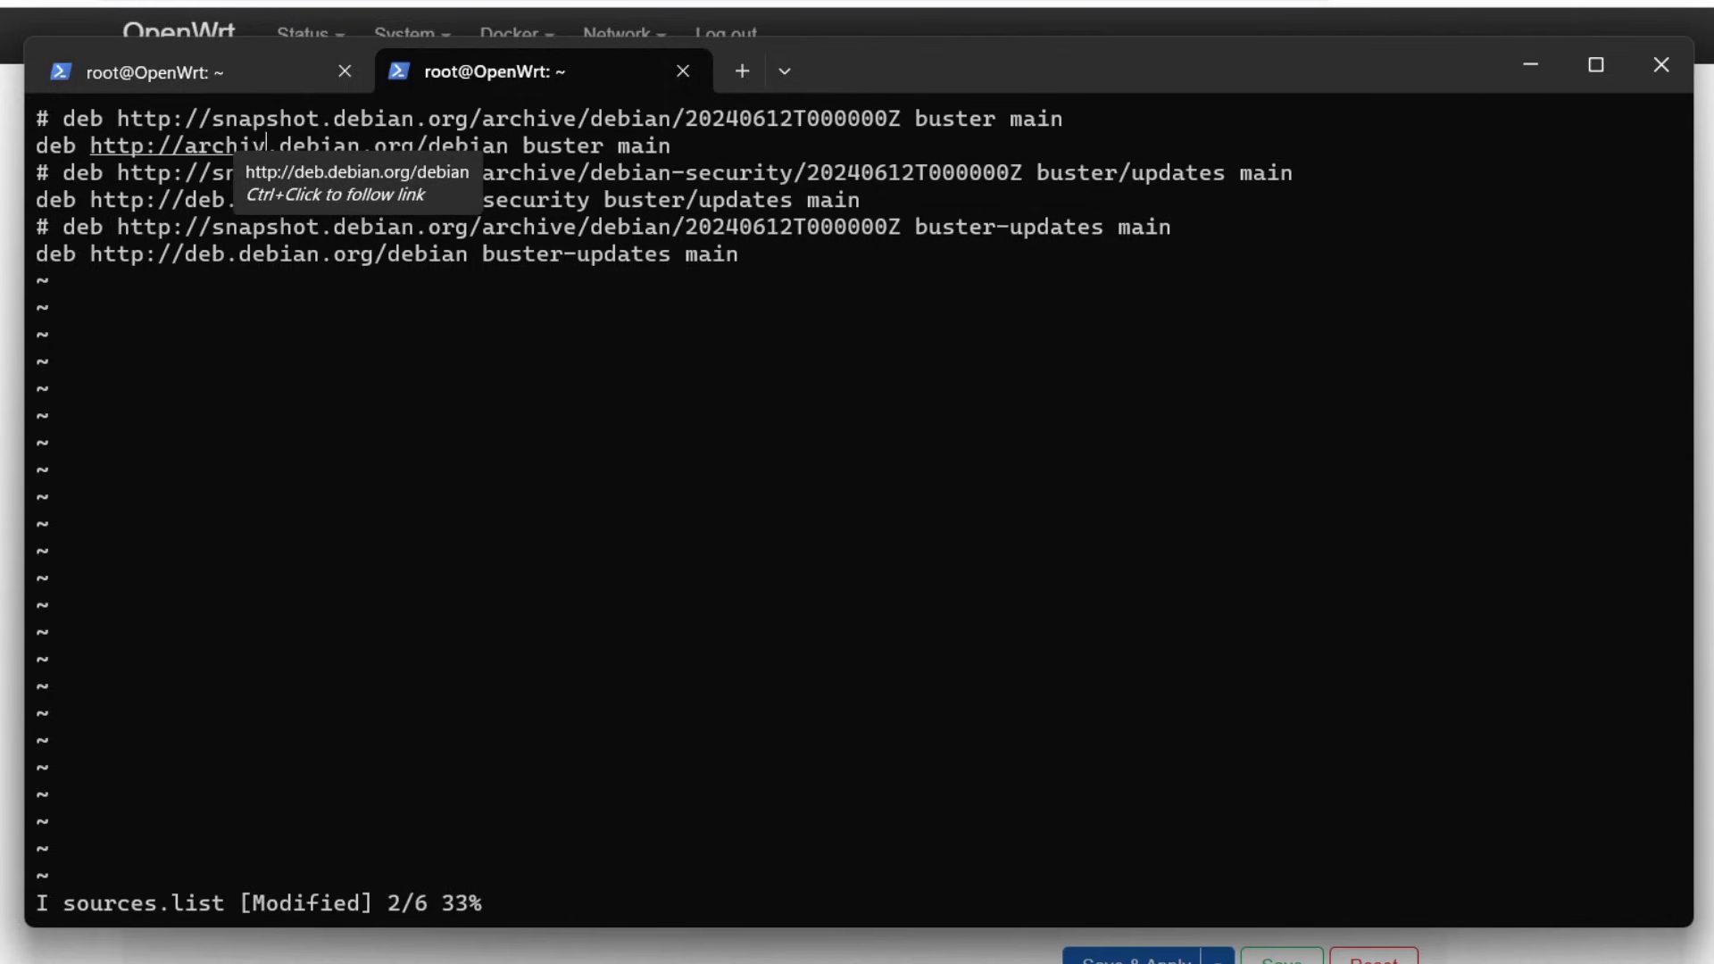
key(Down)
key(Down)
key(Down)
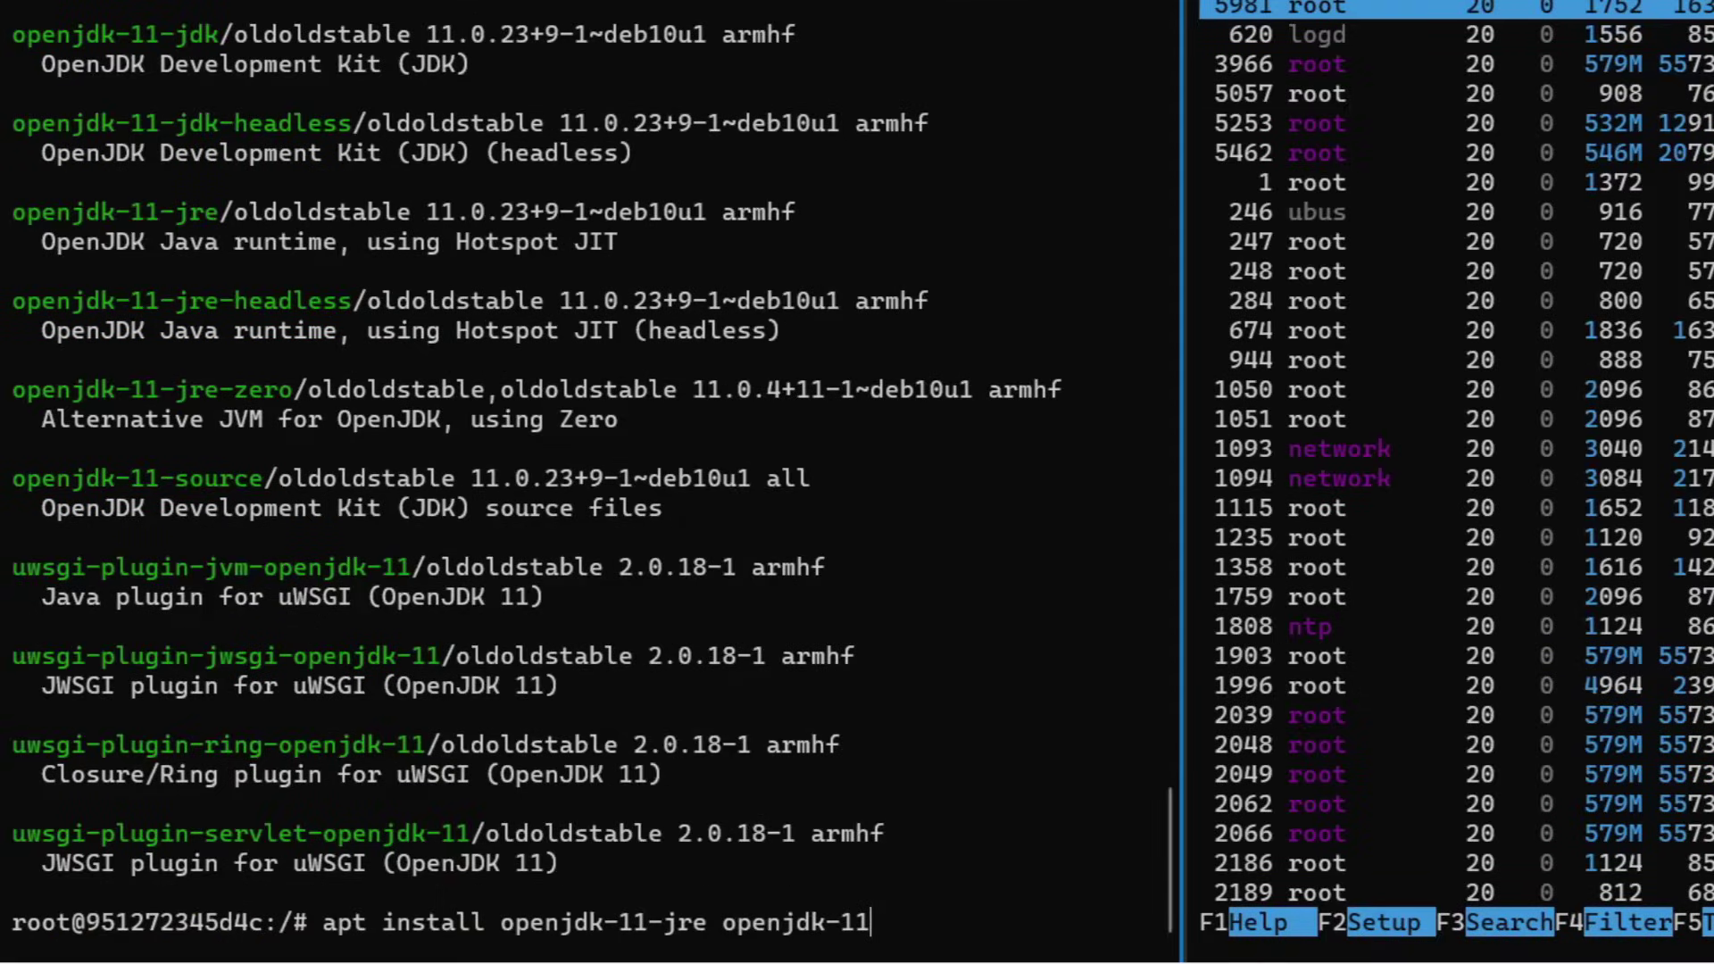
Step: Install openjdk-11-jre-headless in the container, accepting the additional packages
text(-r)
key(BackSpace)
text(jre-ea)
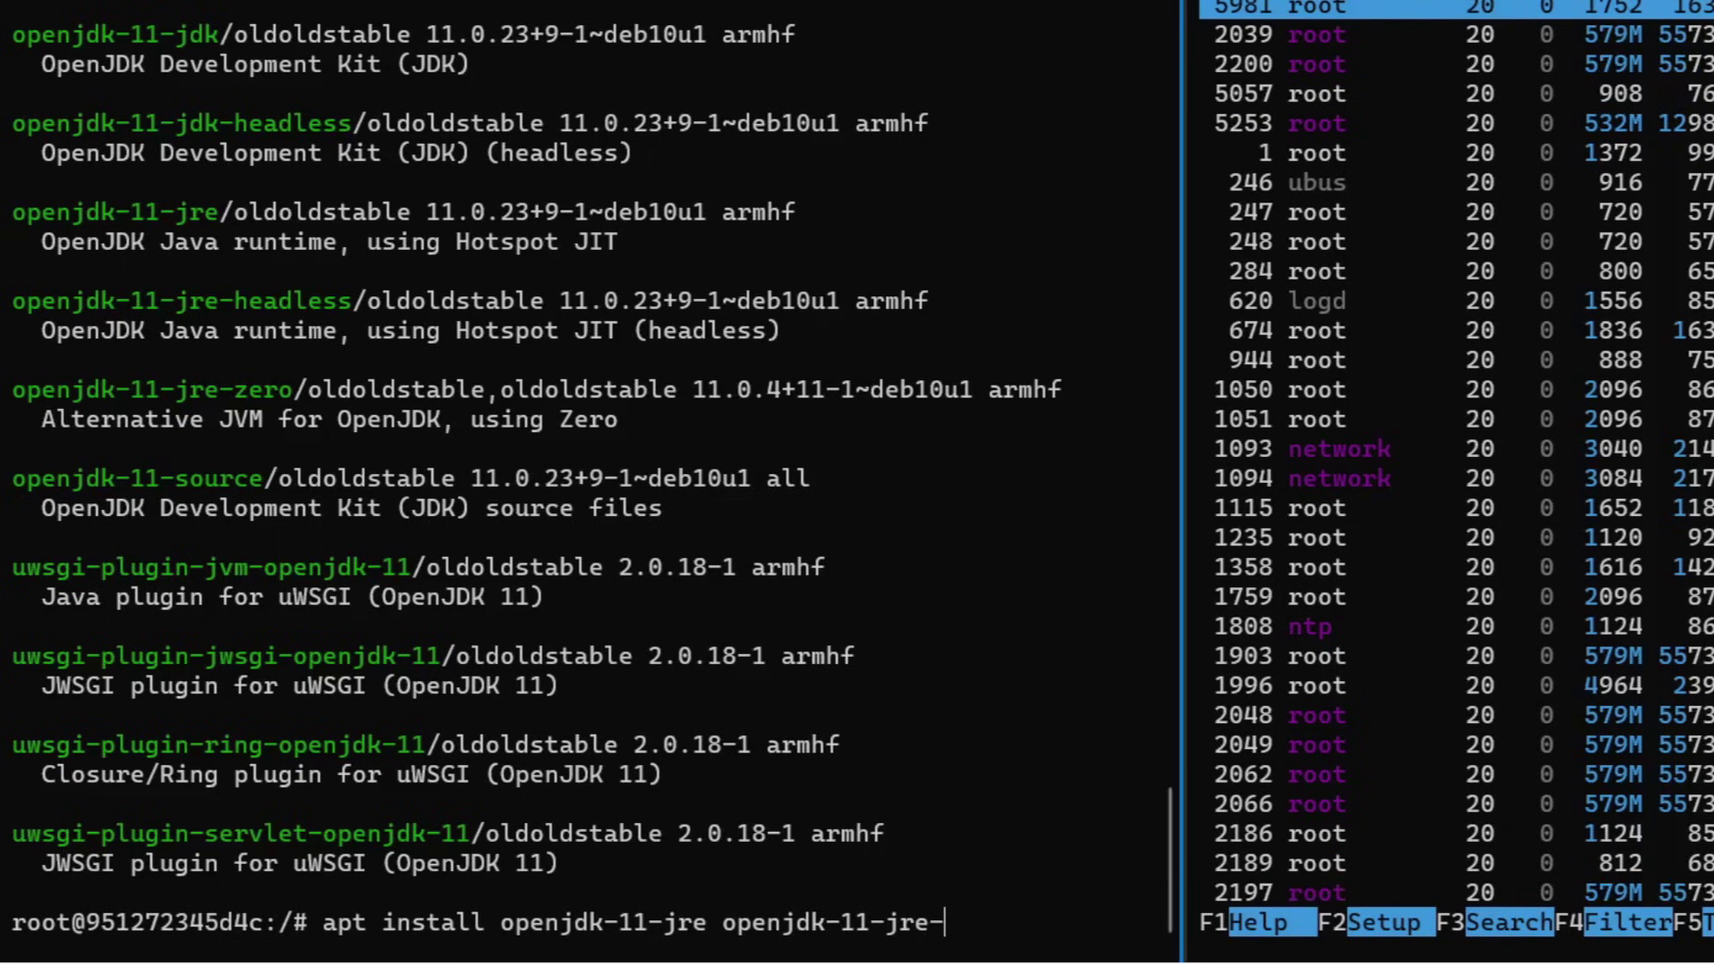
key(BackSpace)
key(BackSpace)
text(headless)
key(Return)
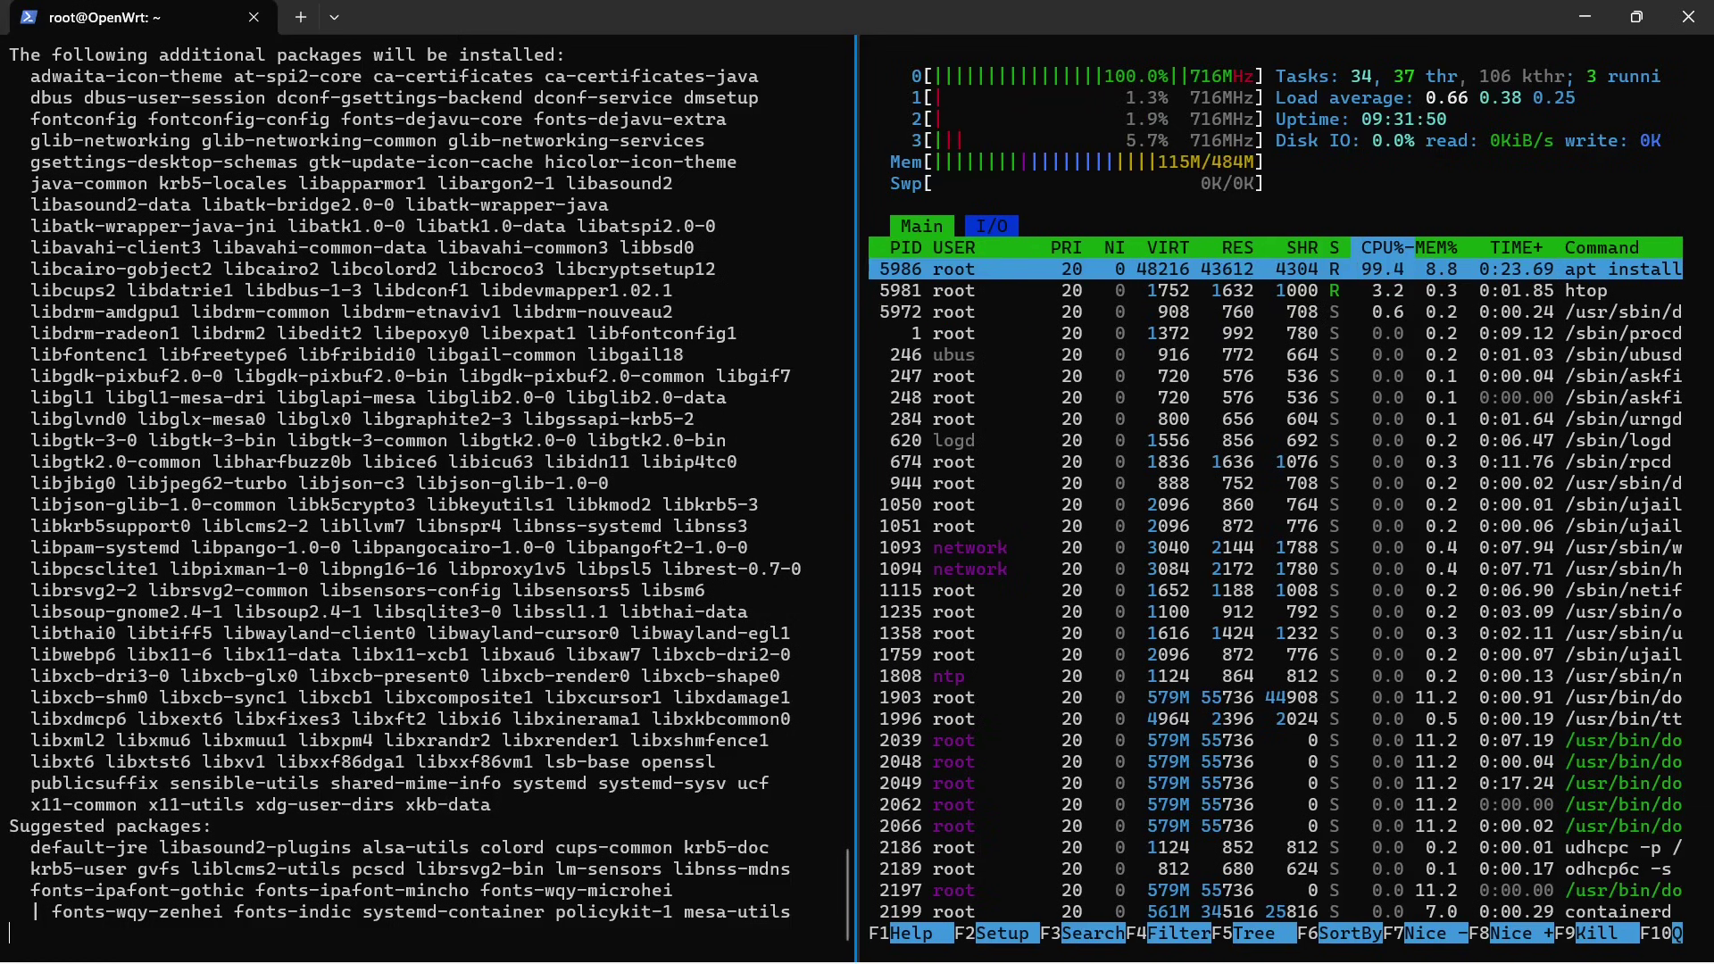
key(Return)
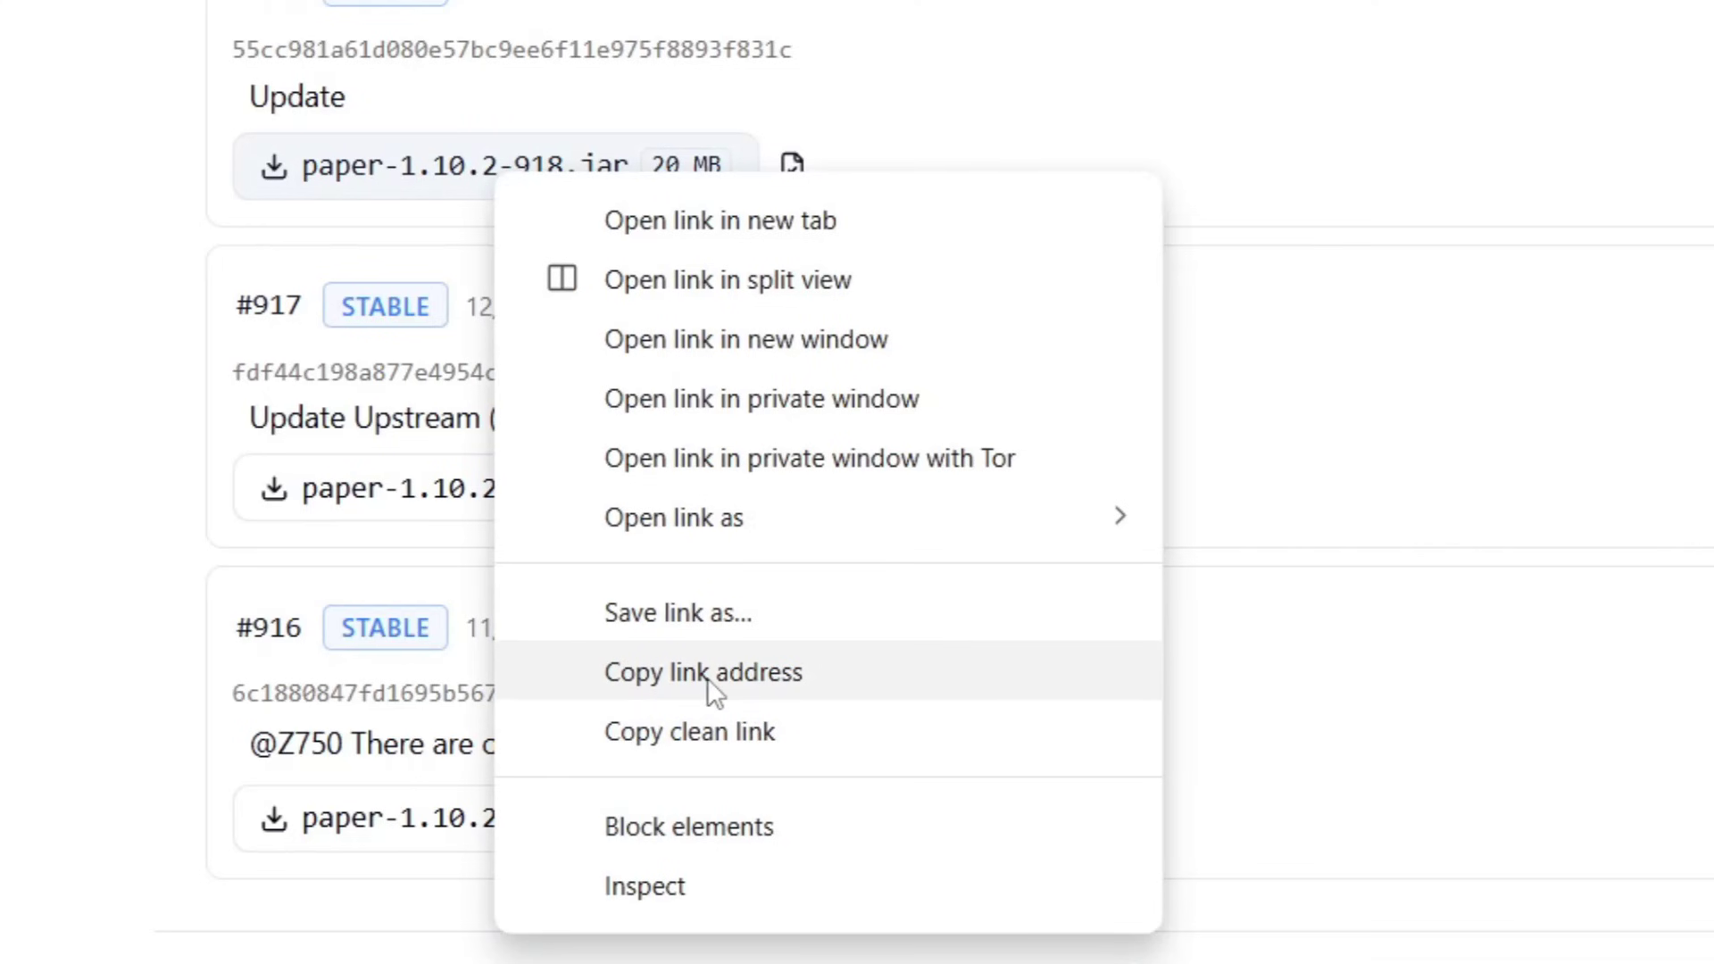
Step: Copy the Paper jar download link and install wget in the container
click(708, 677)
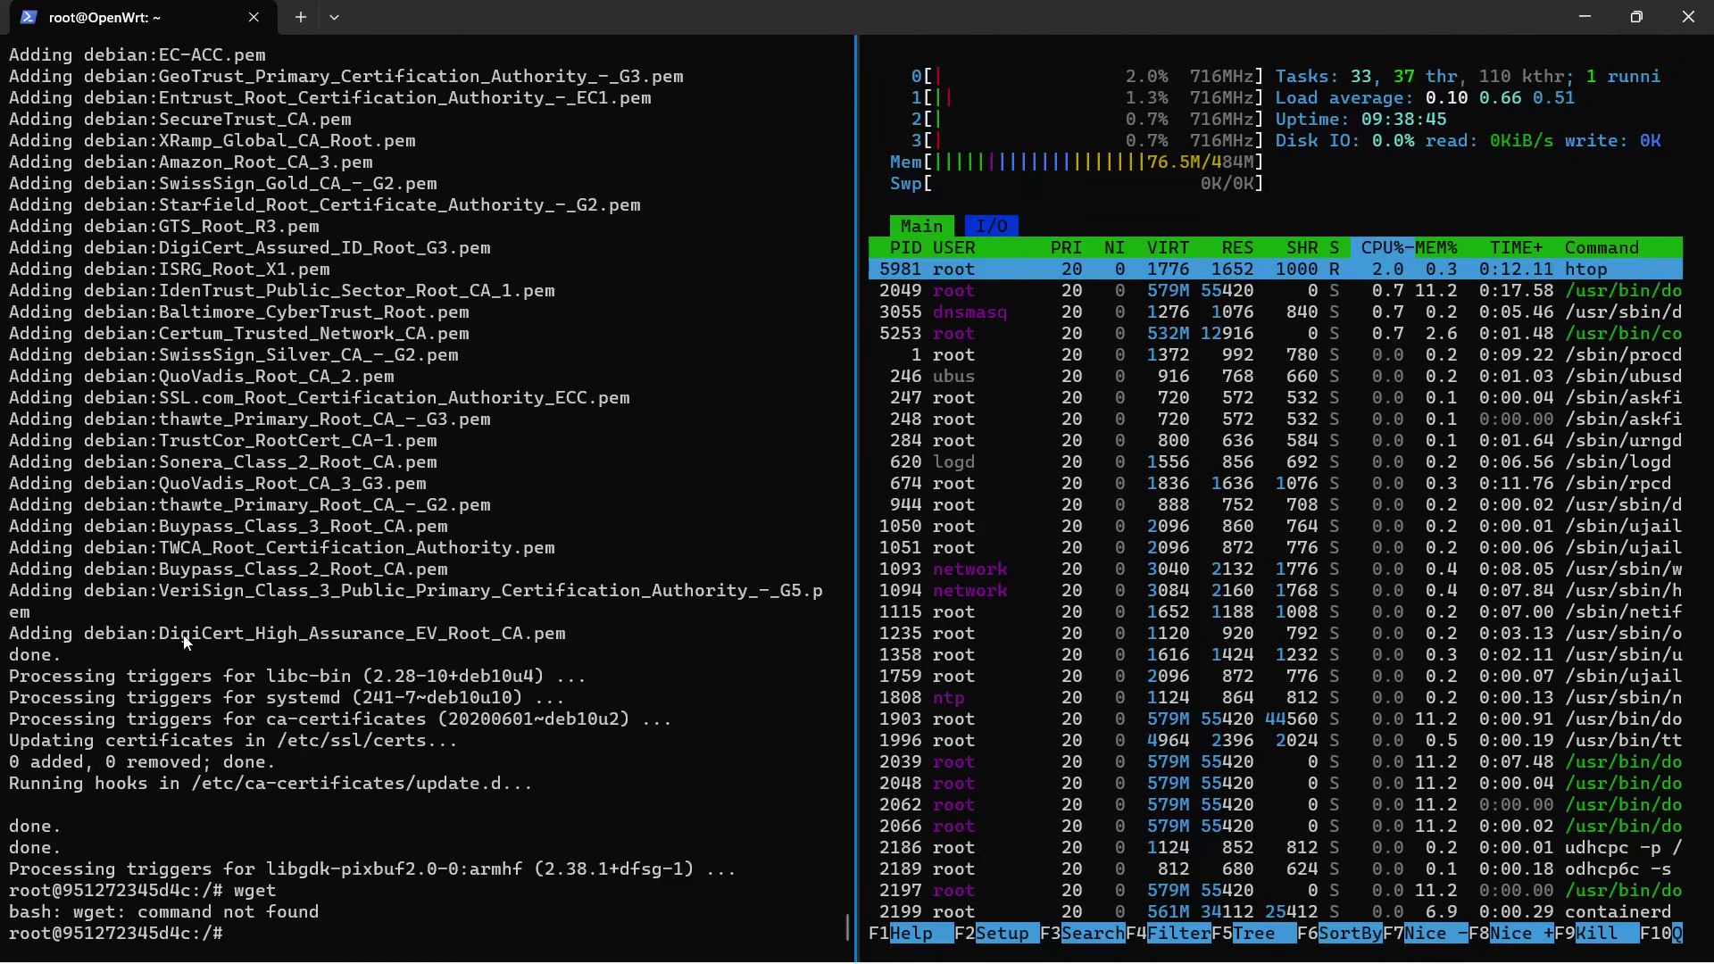
text(apt install wget)
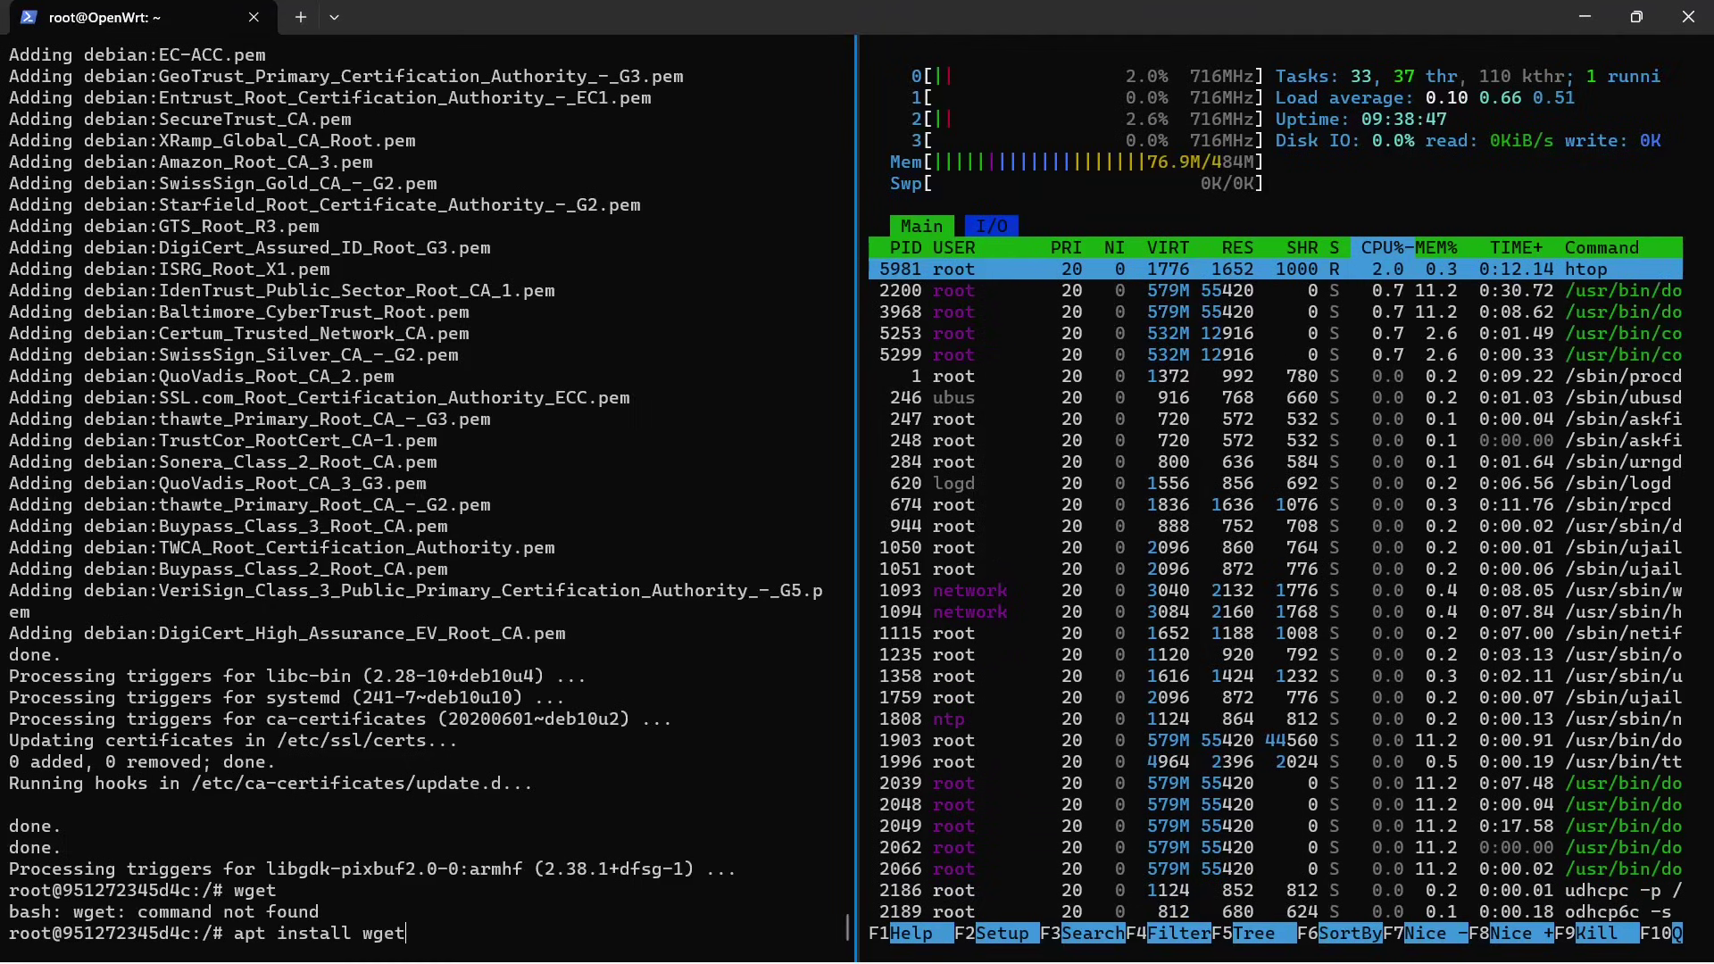
key(Return)
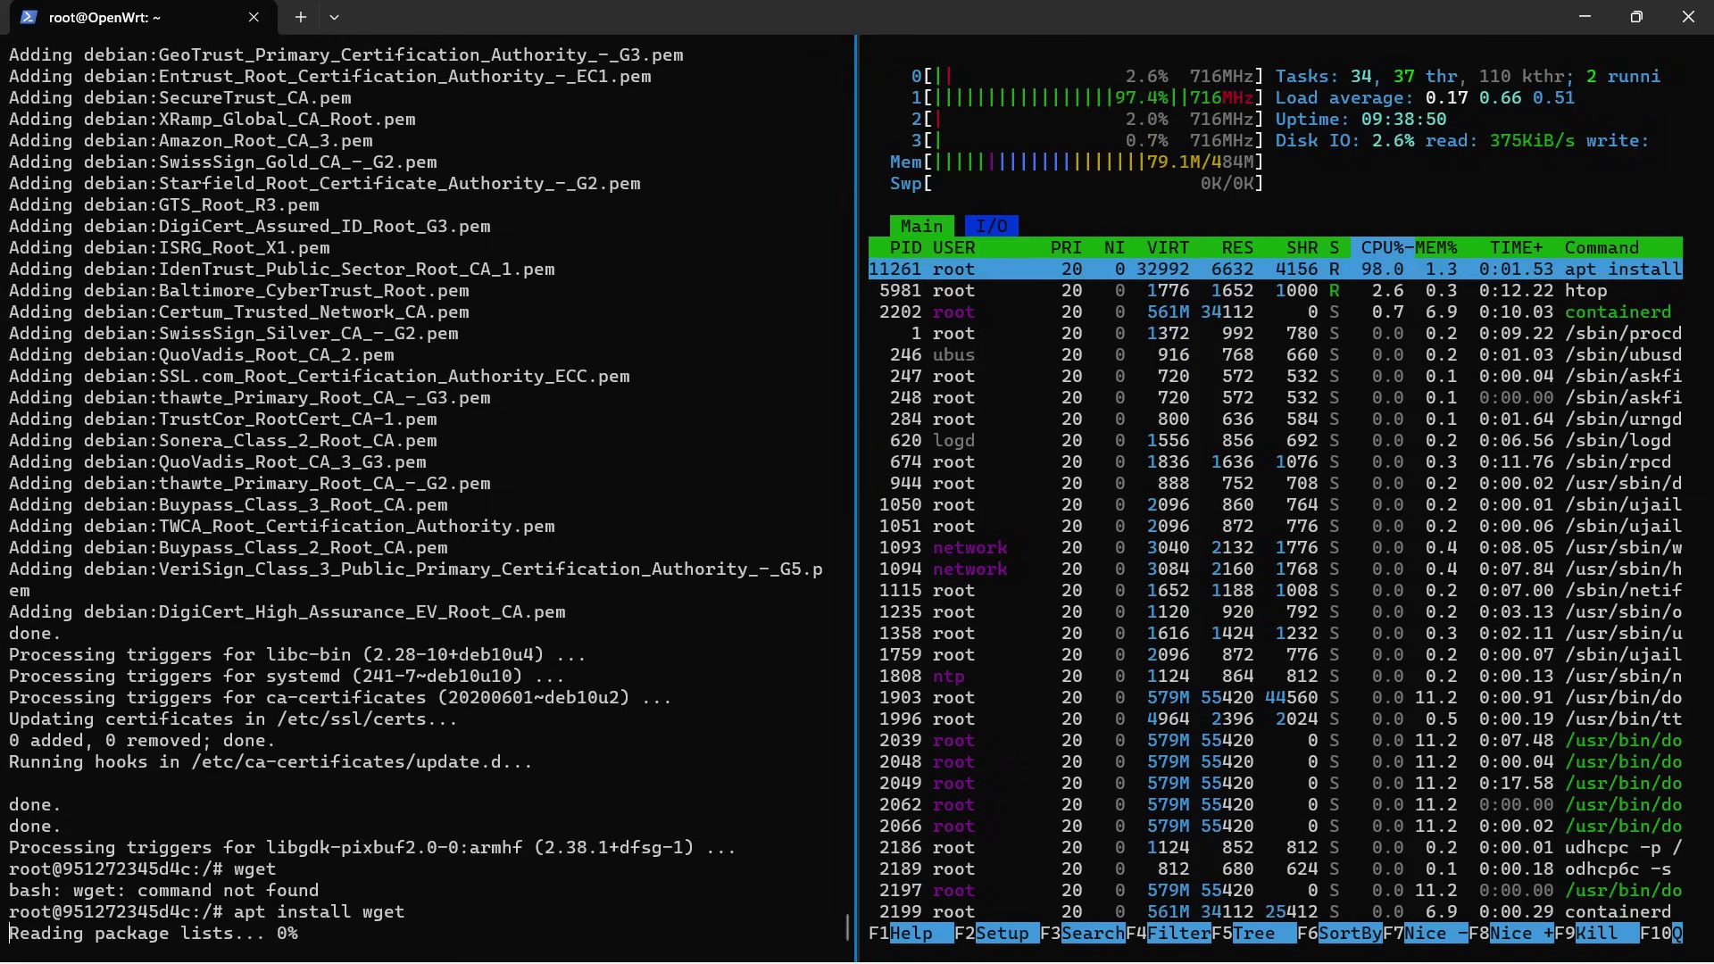
key(Return)
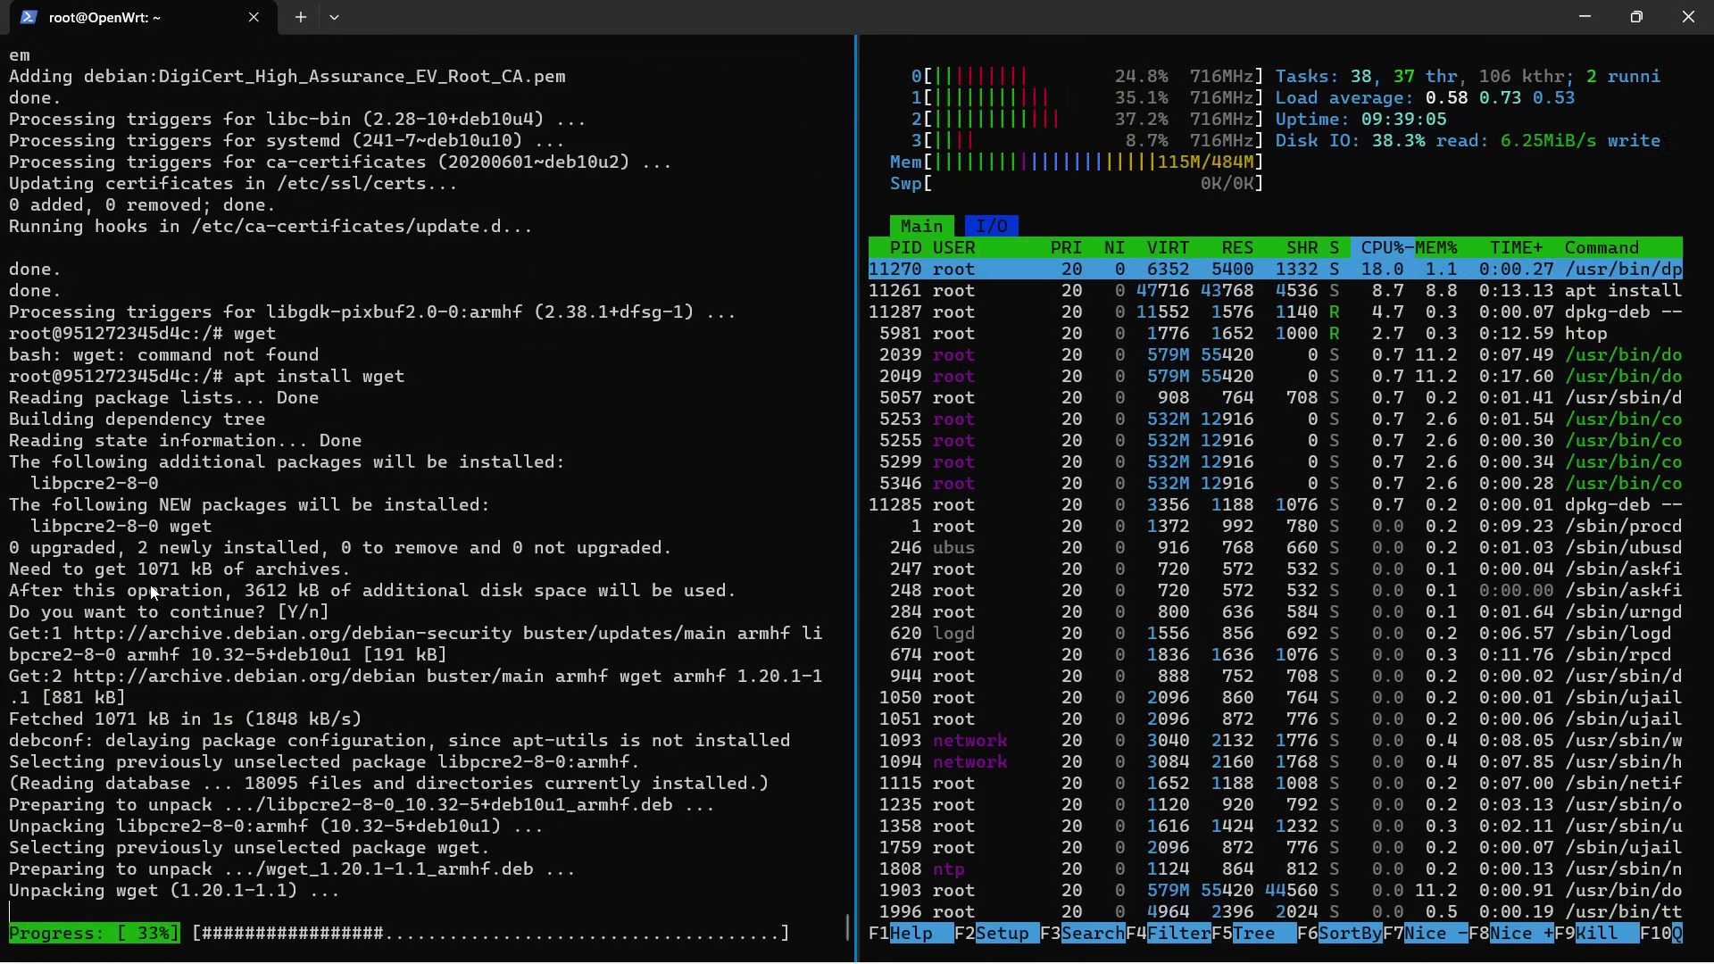
Step: Download the Paper 1.10.2 jar with wget using the copied link
text(wget)
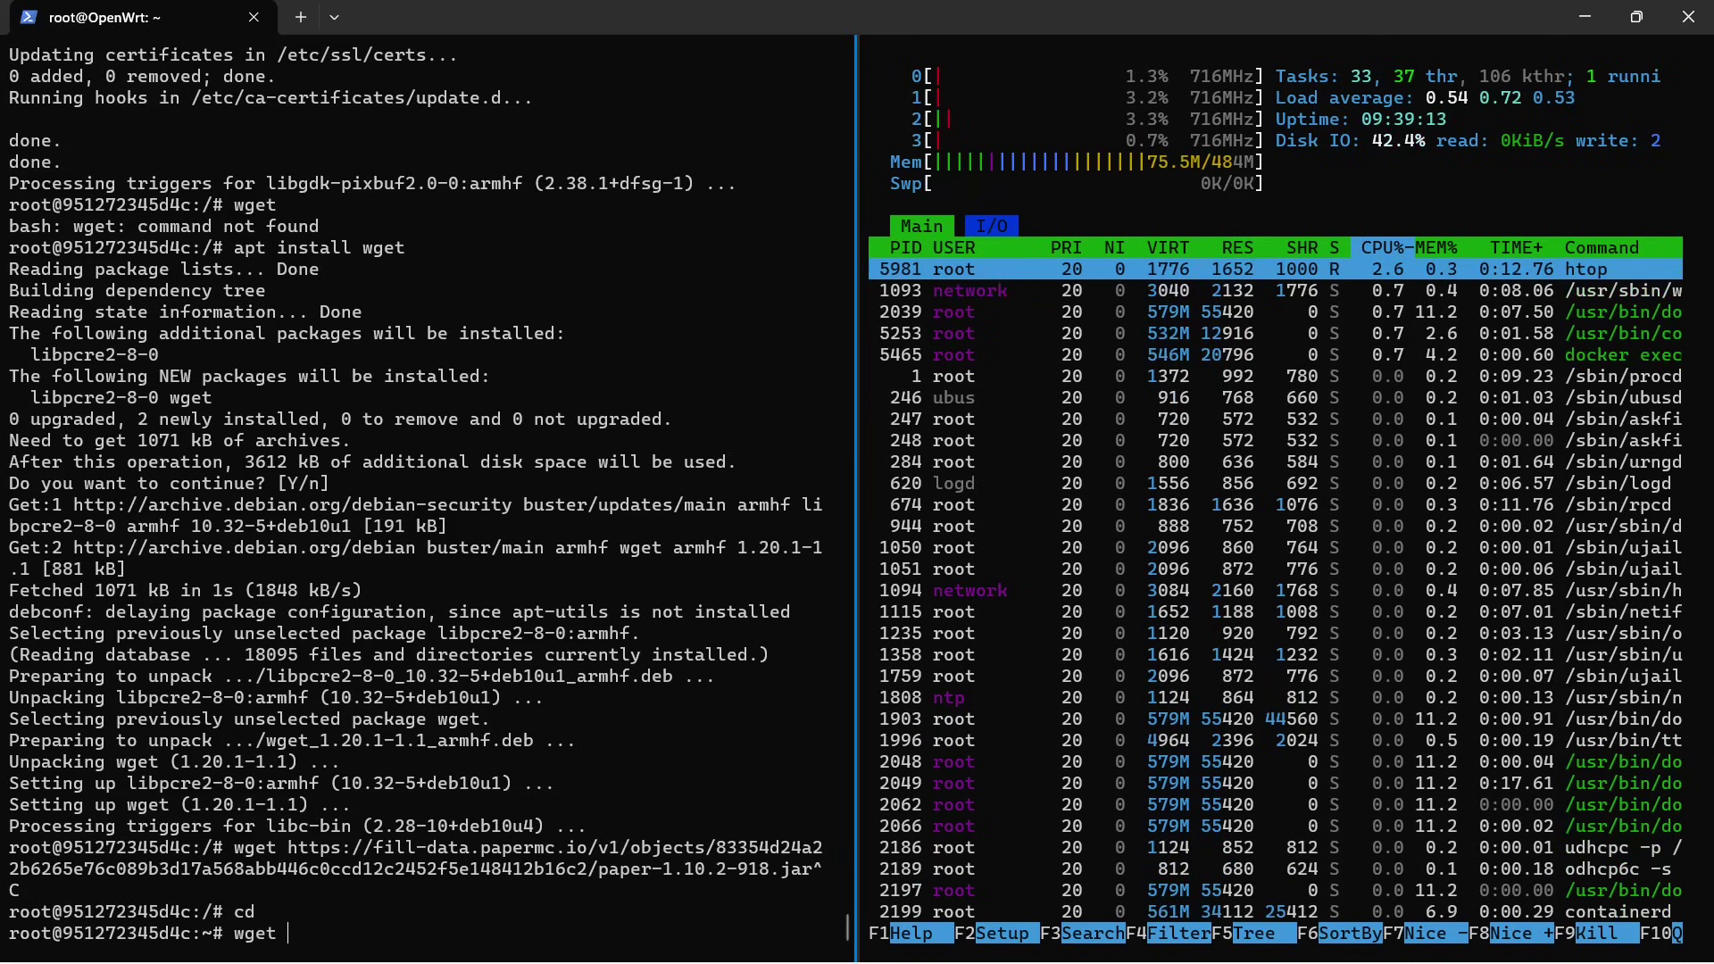
key(ctrl+v)
key(Return)
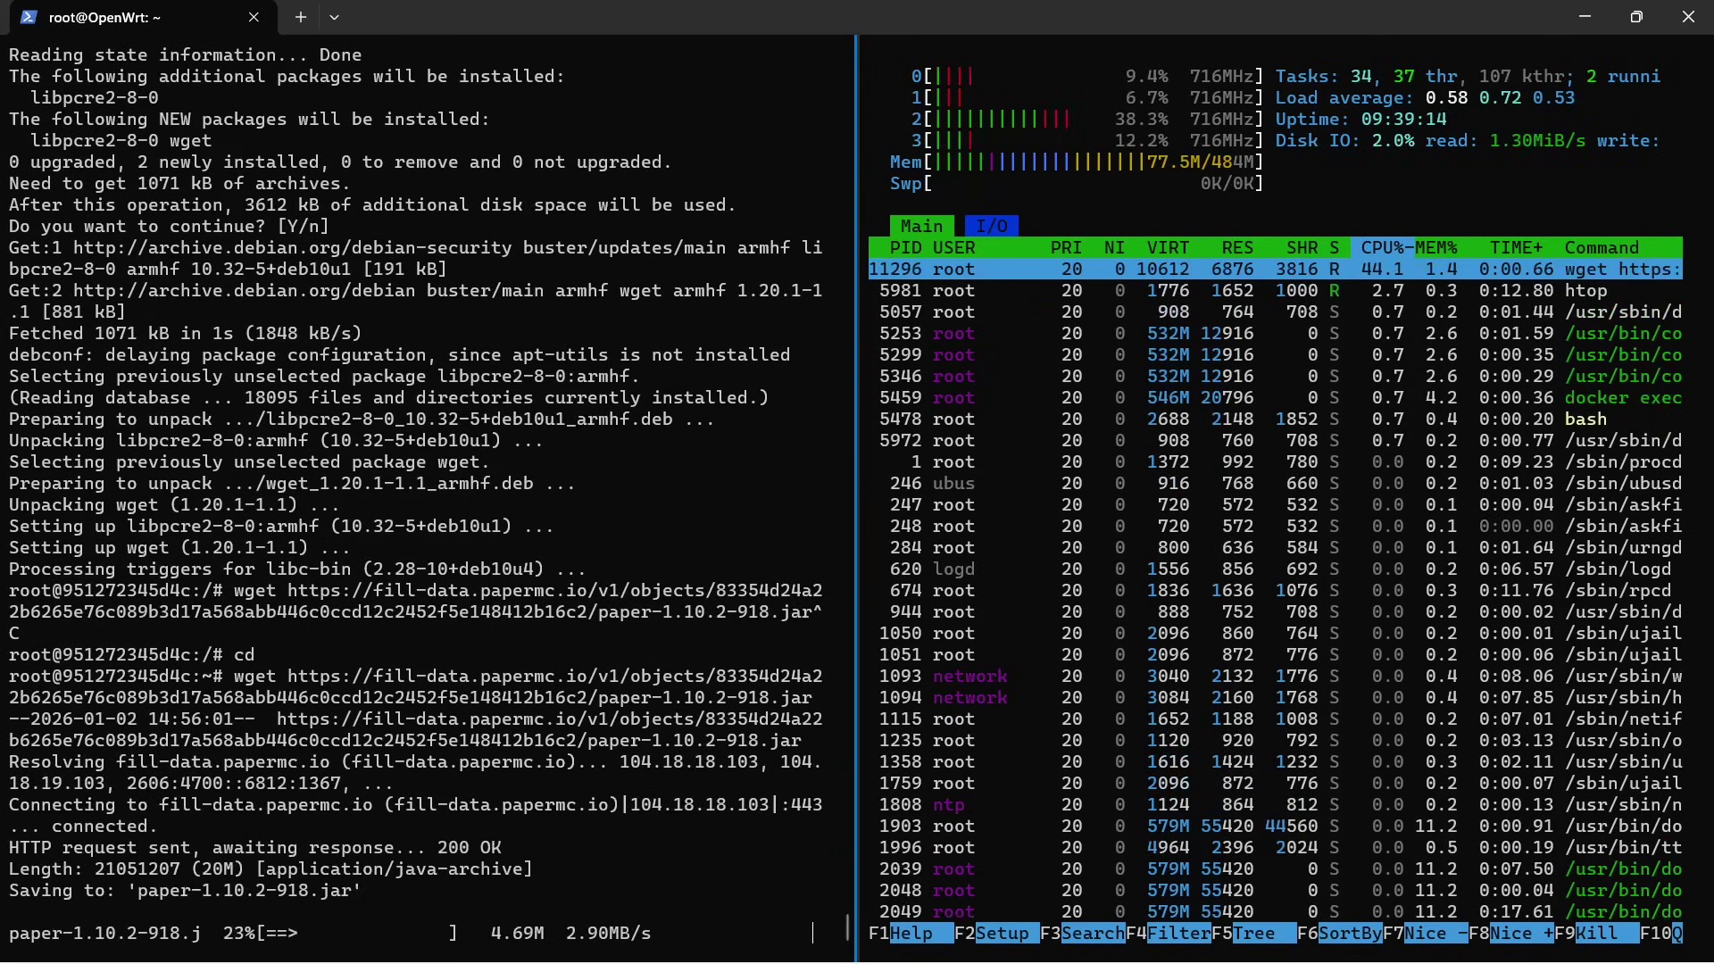
Step: In a split pane, run docker inspect minecraft to find the container IP 172.17.0.2
key(alt+shift+minus)
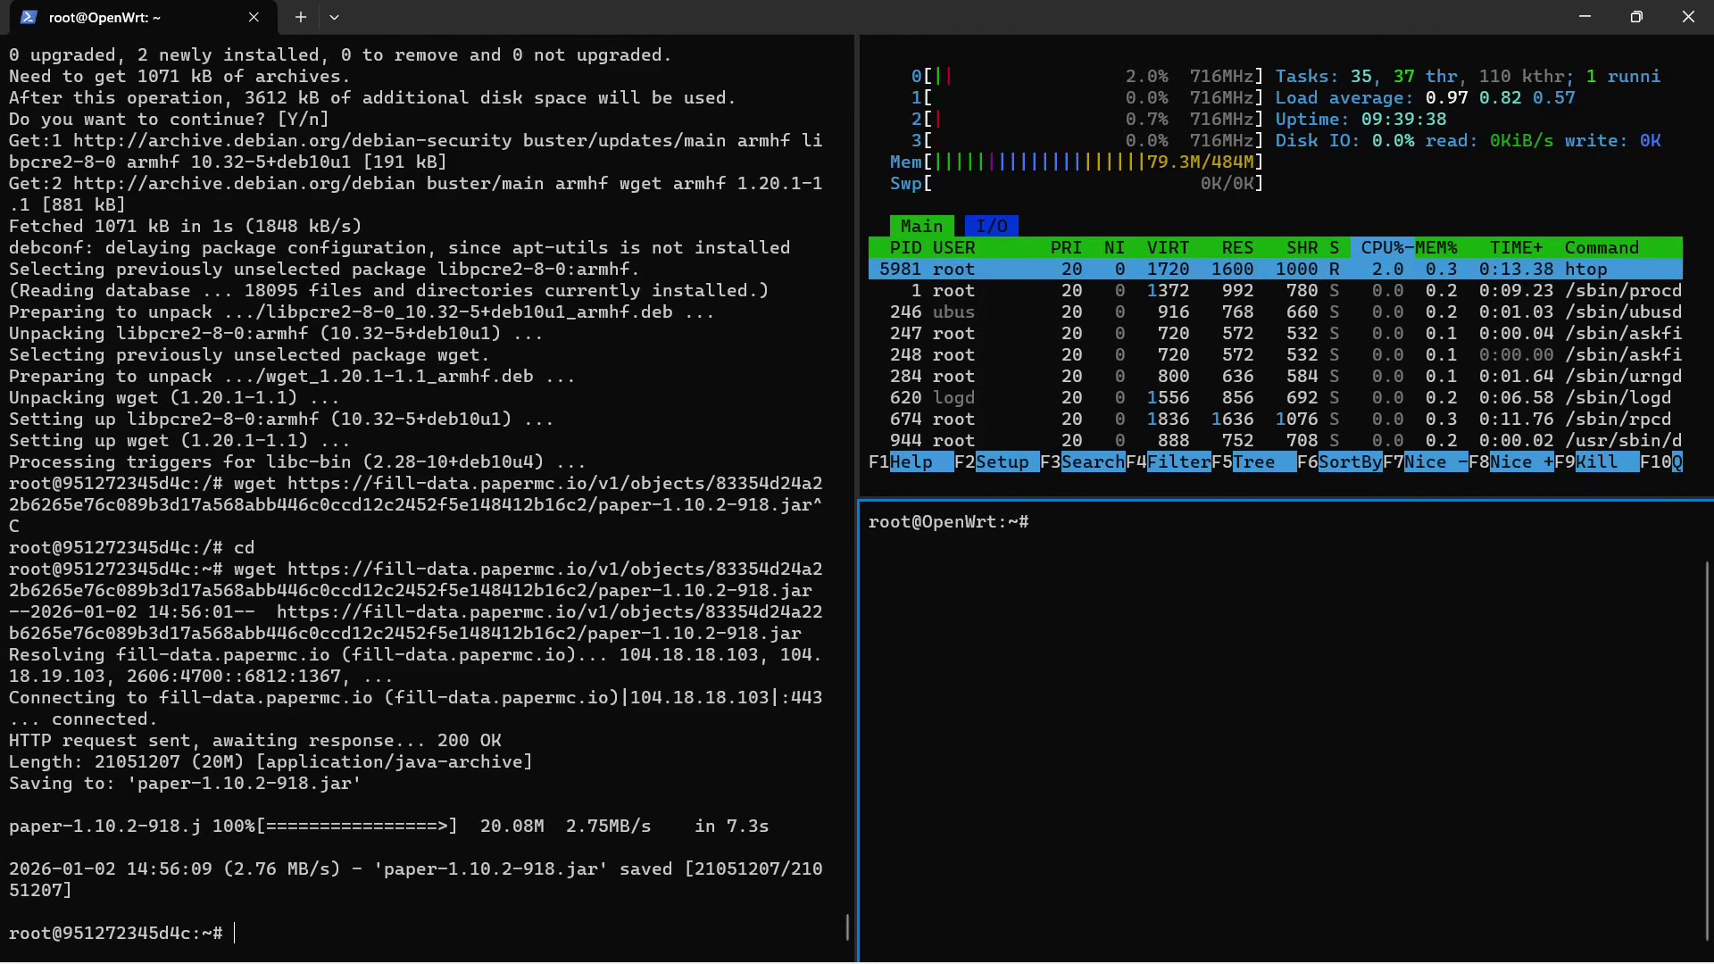
text(docker inspect)
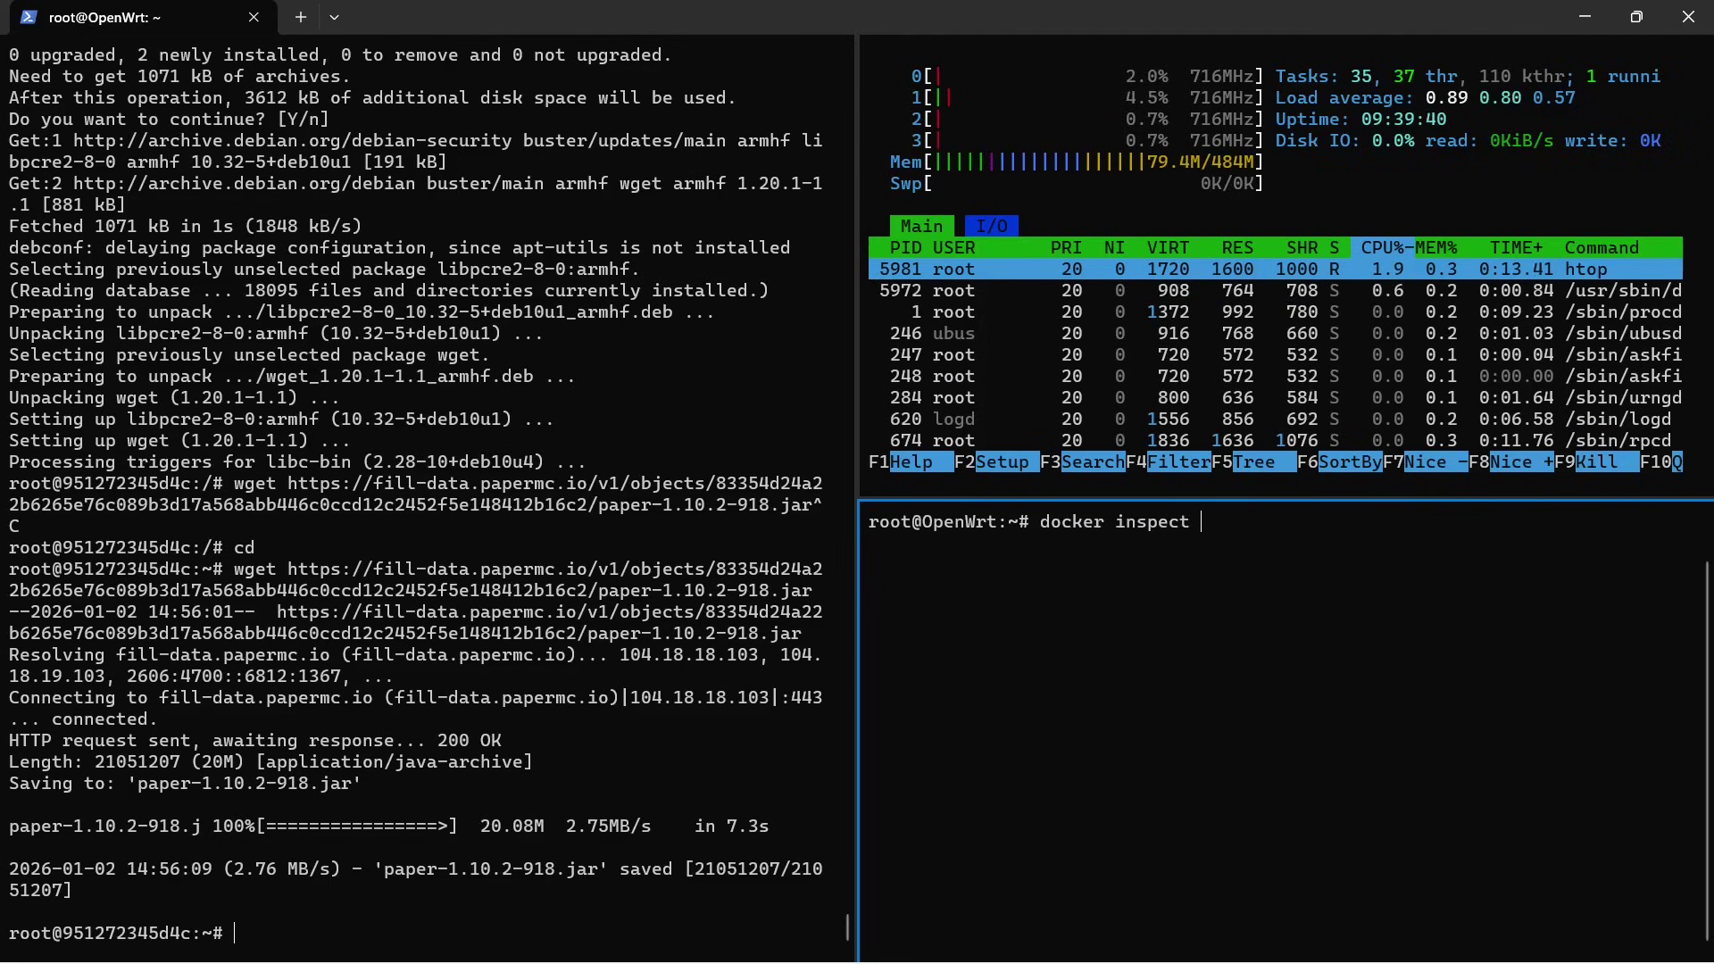
text( mine)
key(Return)
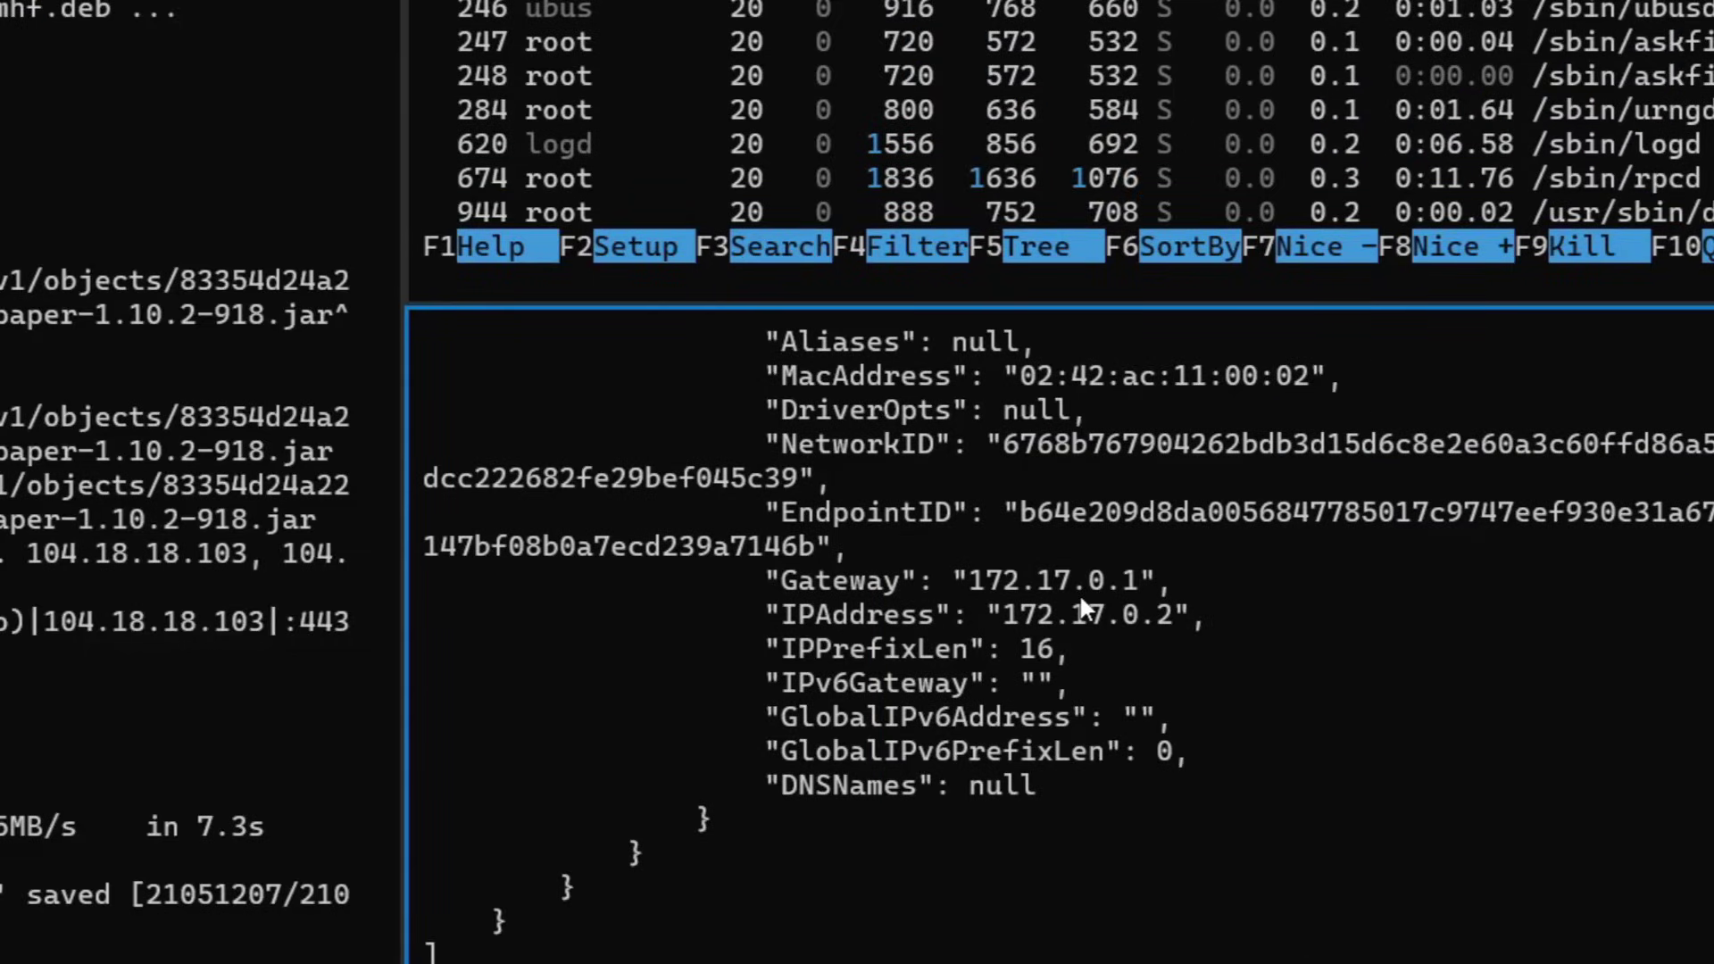
key(alt+Up)
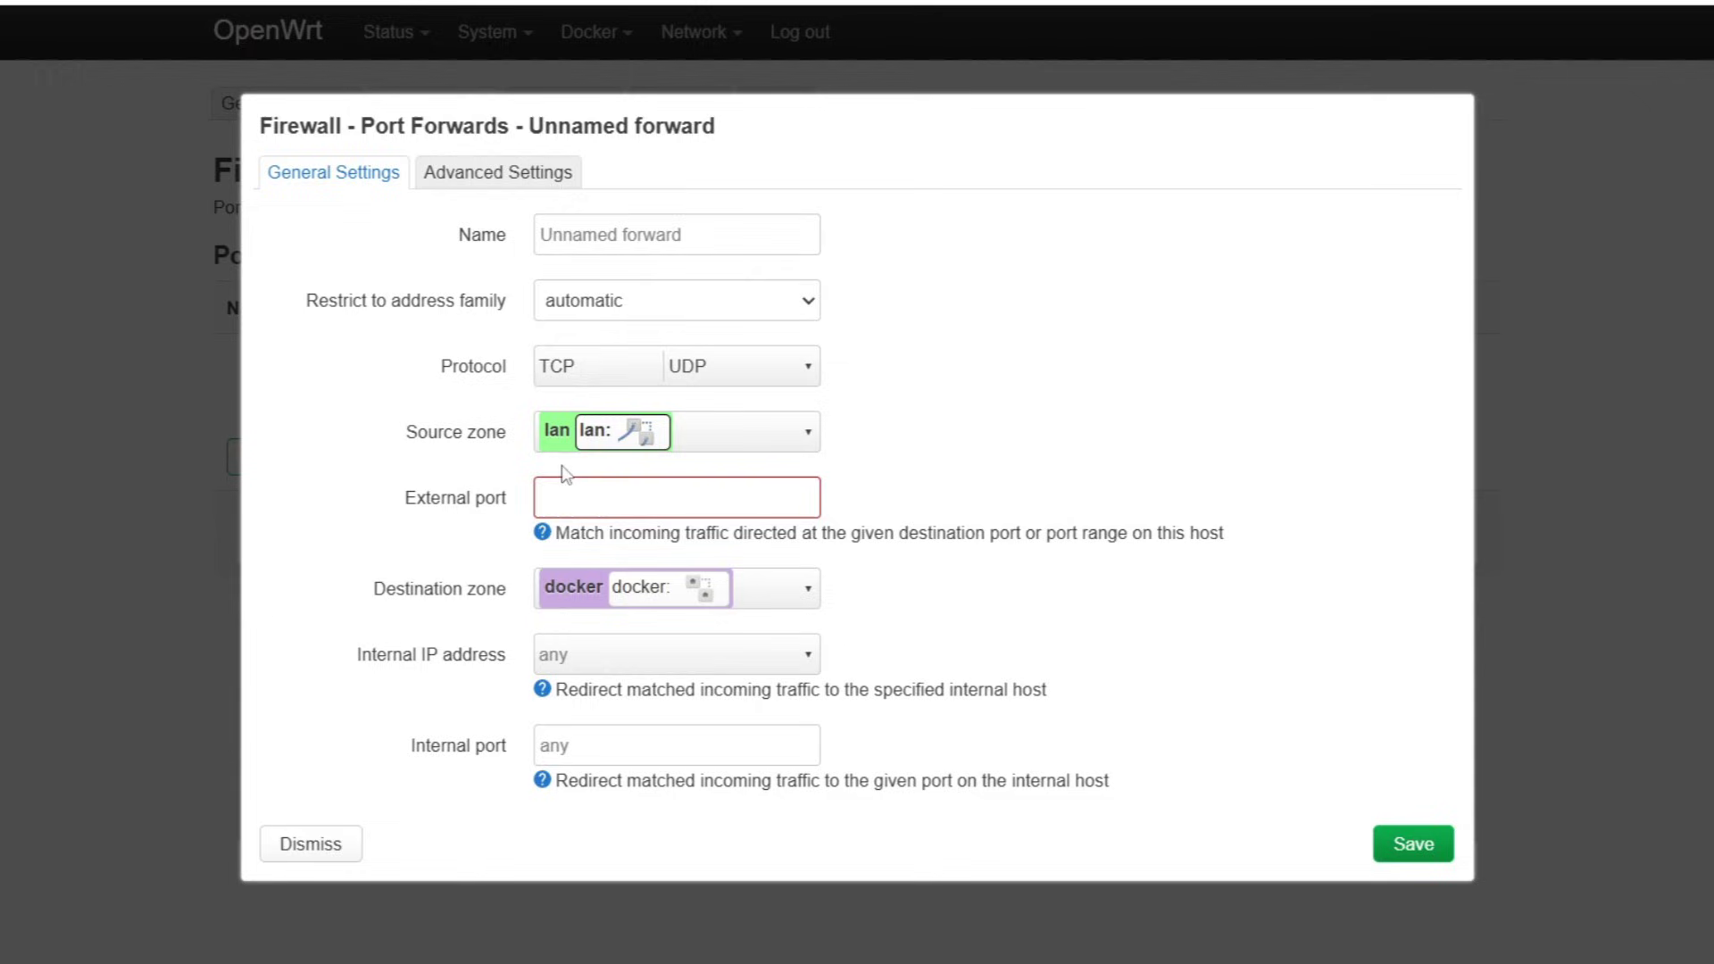
Step: Set external and internal port 25565 and internal IP 172.17.0.2 for the forward
click(575, 497)
text(25565)
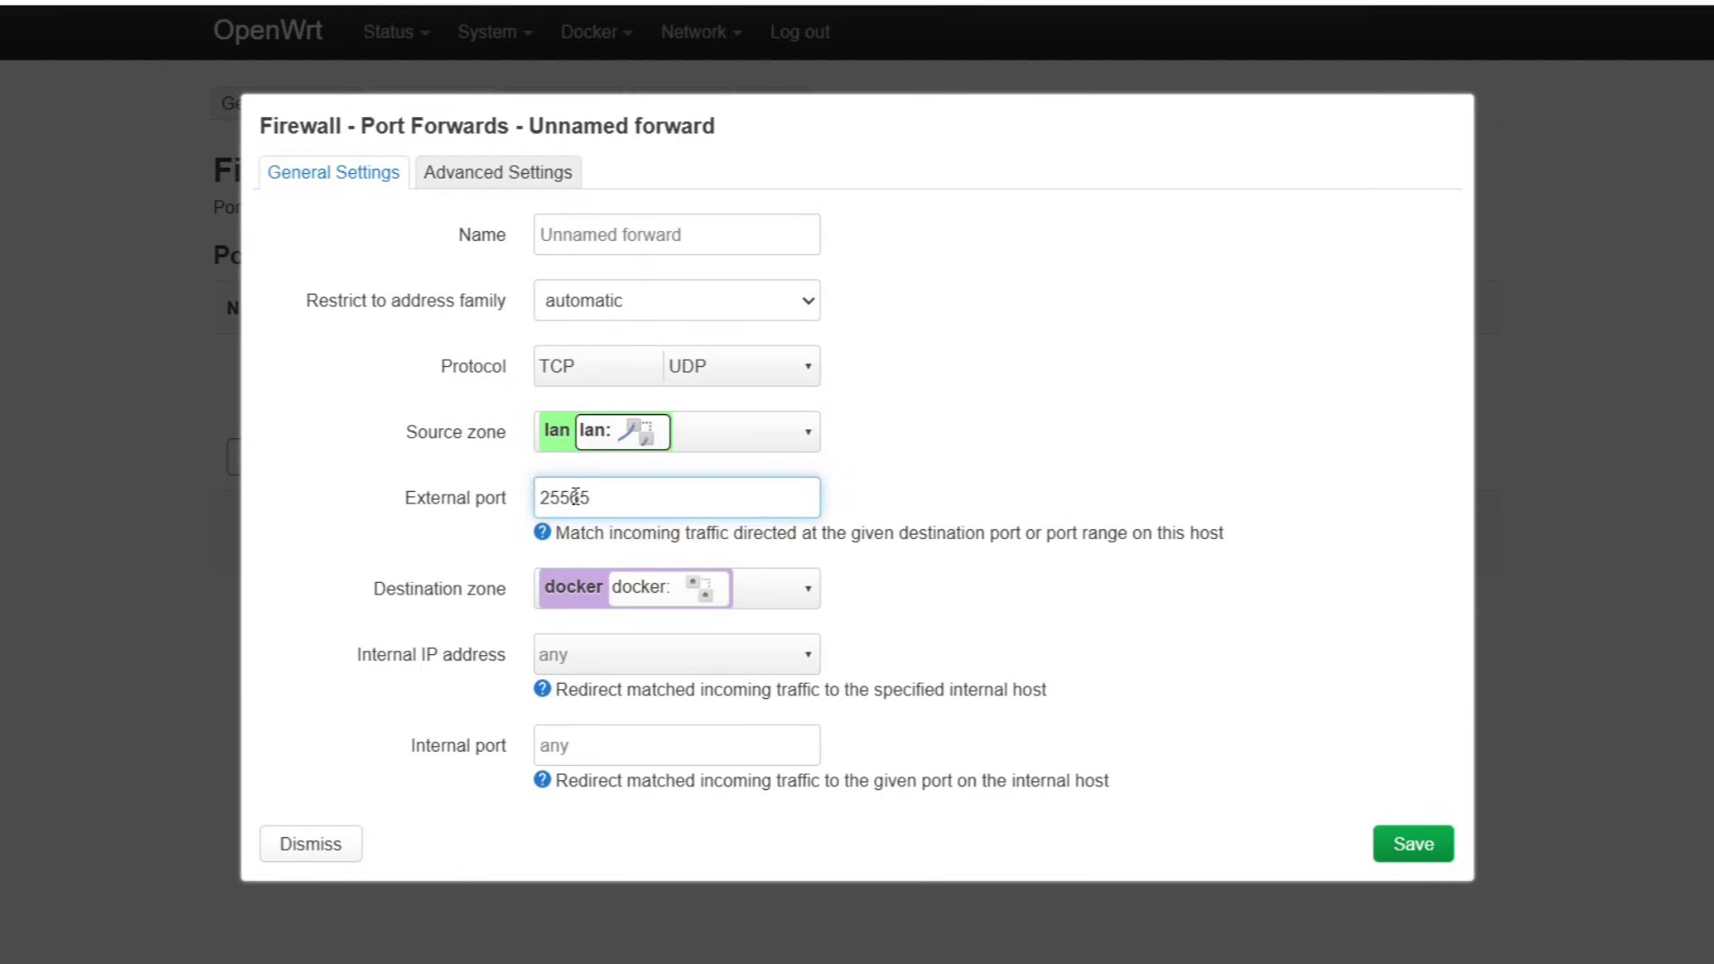
click(636, 744)
text(25565)
click(679, 655)
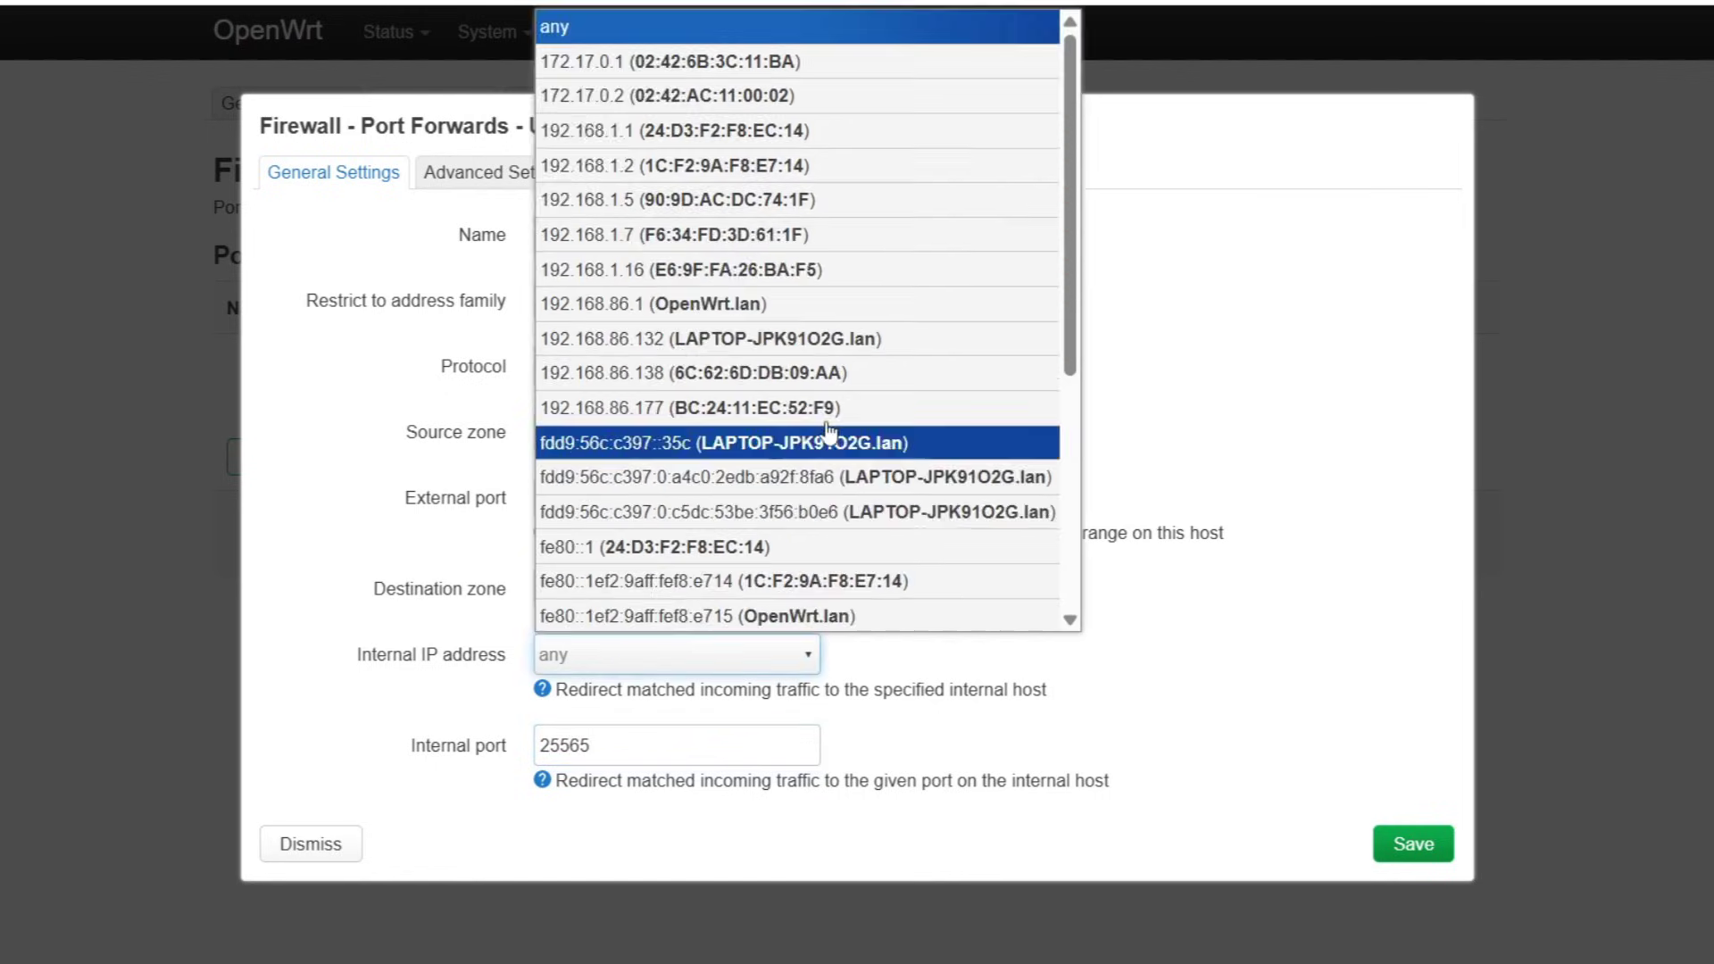
click(730, 98)
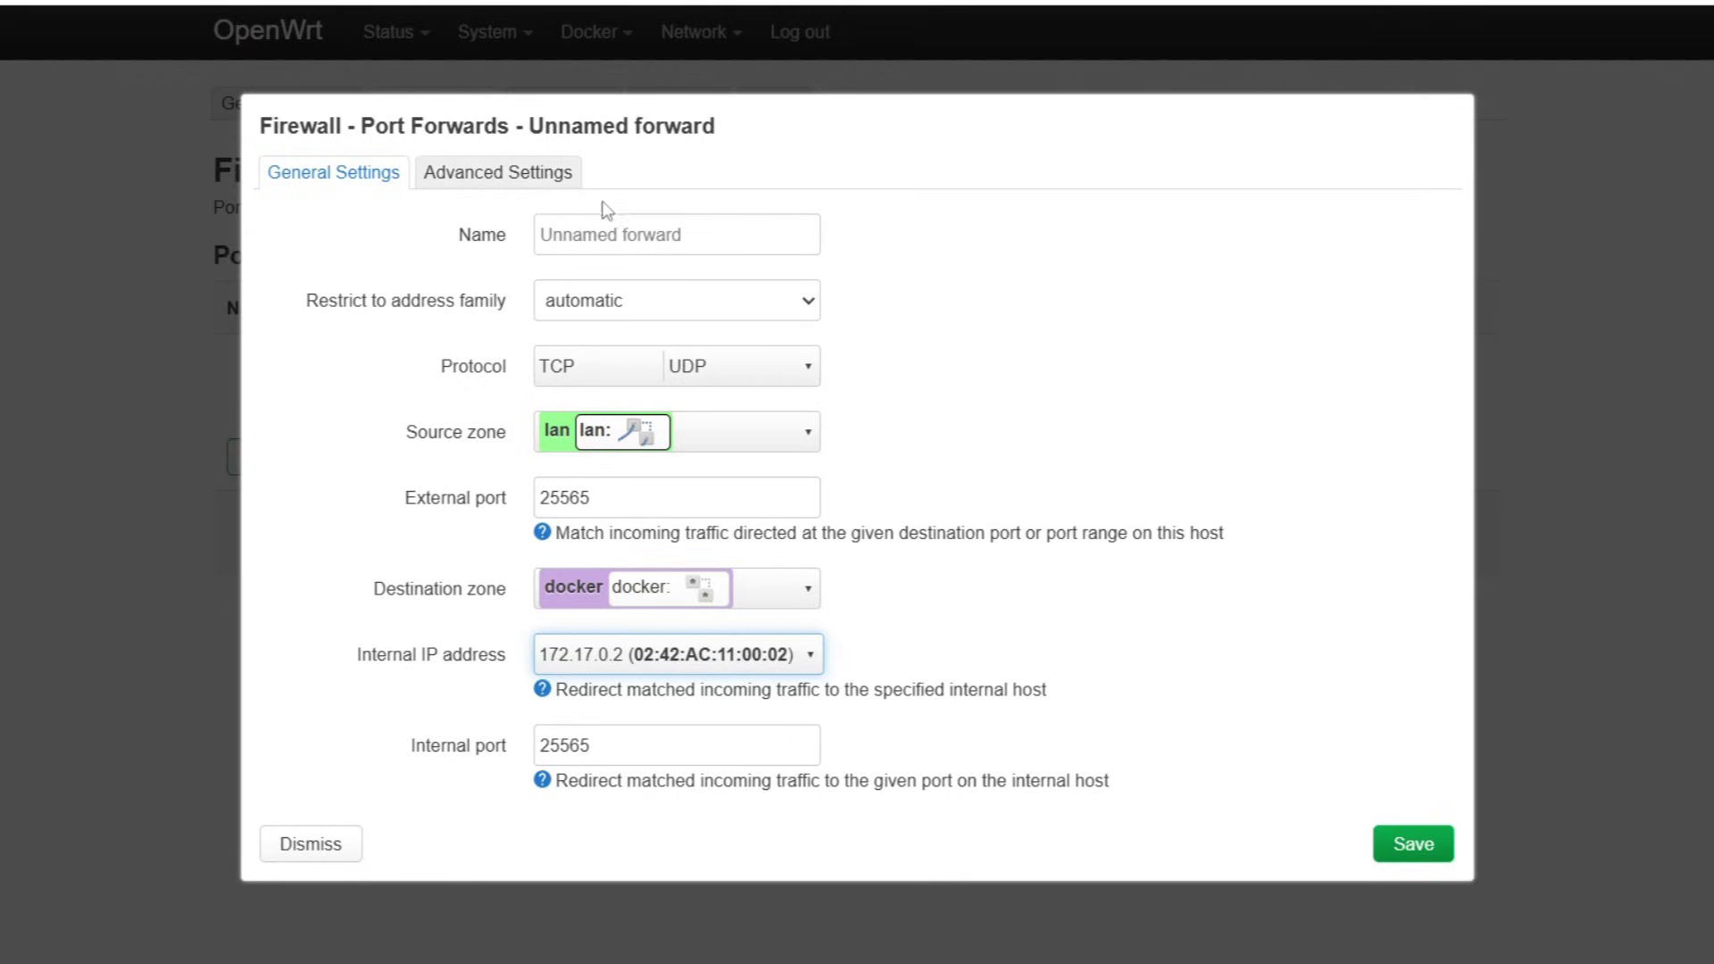
Step: Name the rule Minecraft, save it, and apply the firewall changes
click(616, 229)
text(Minecraft)
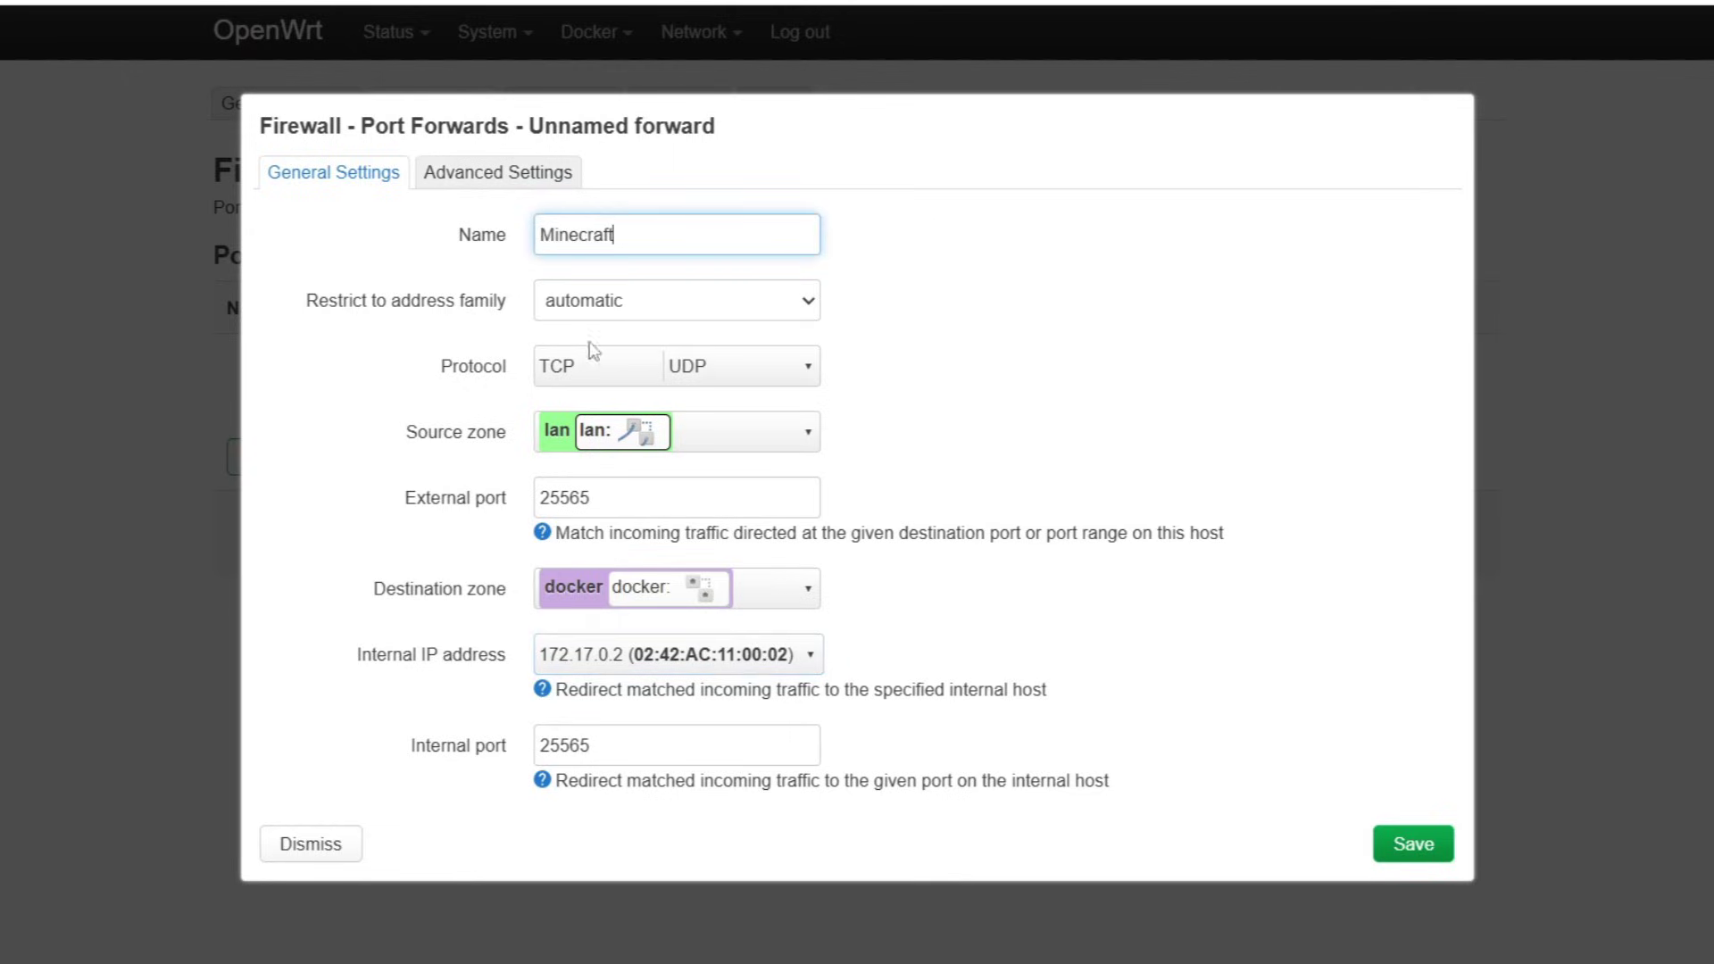
click(592, 308)
click(1047, 276)
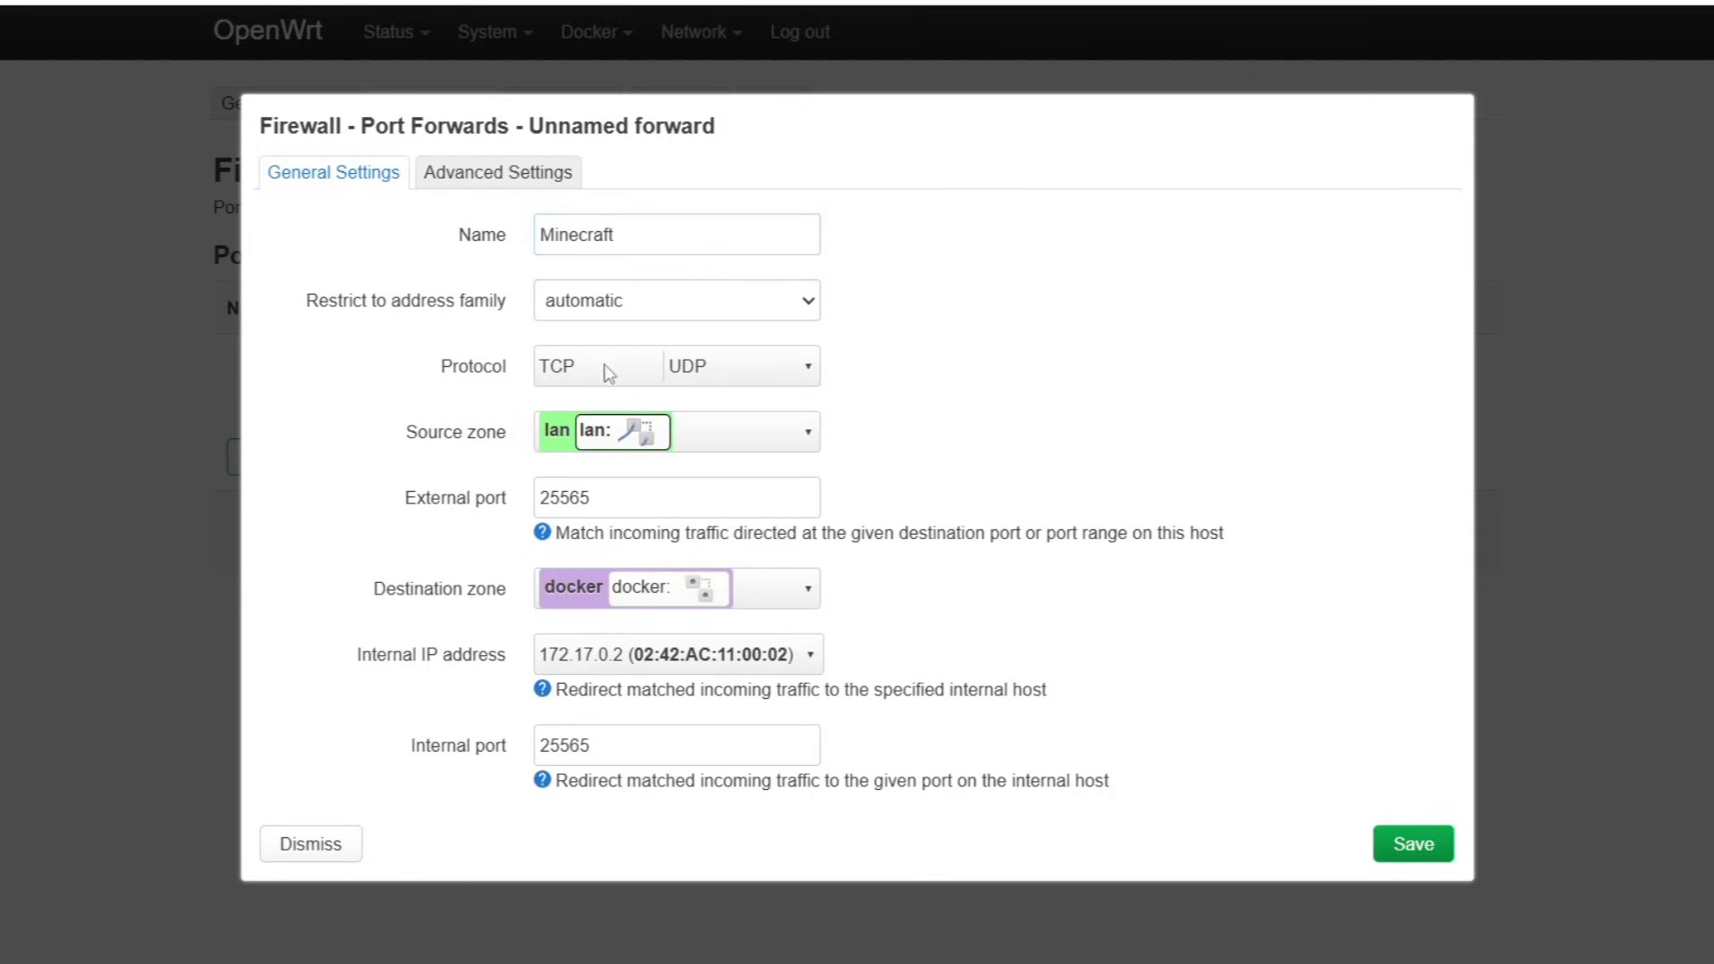
click(1416, 844)
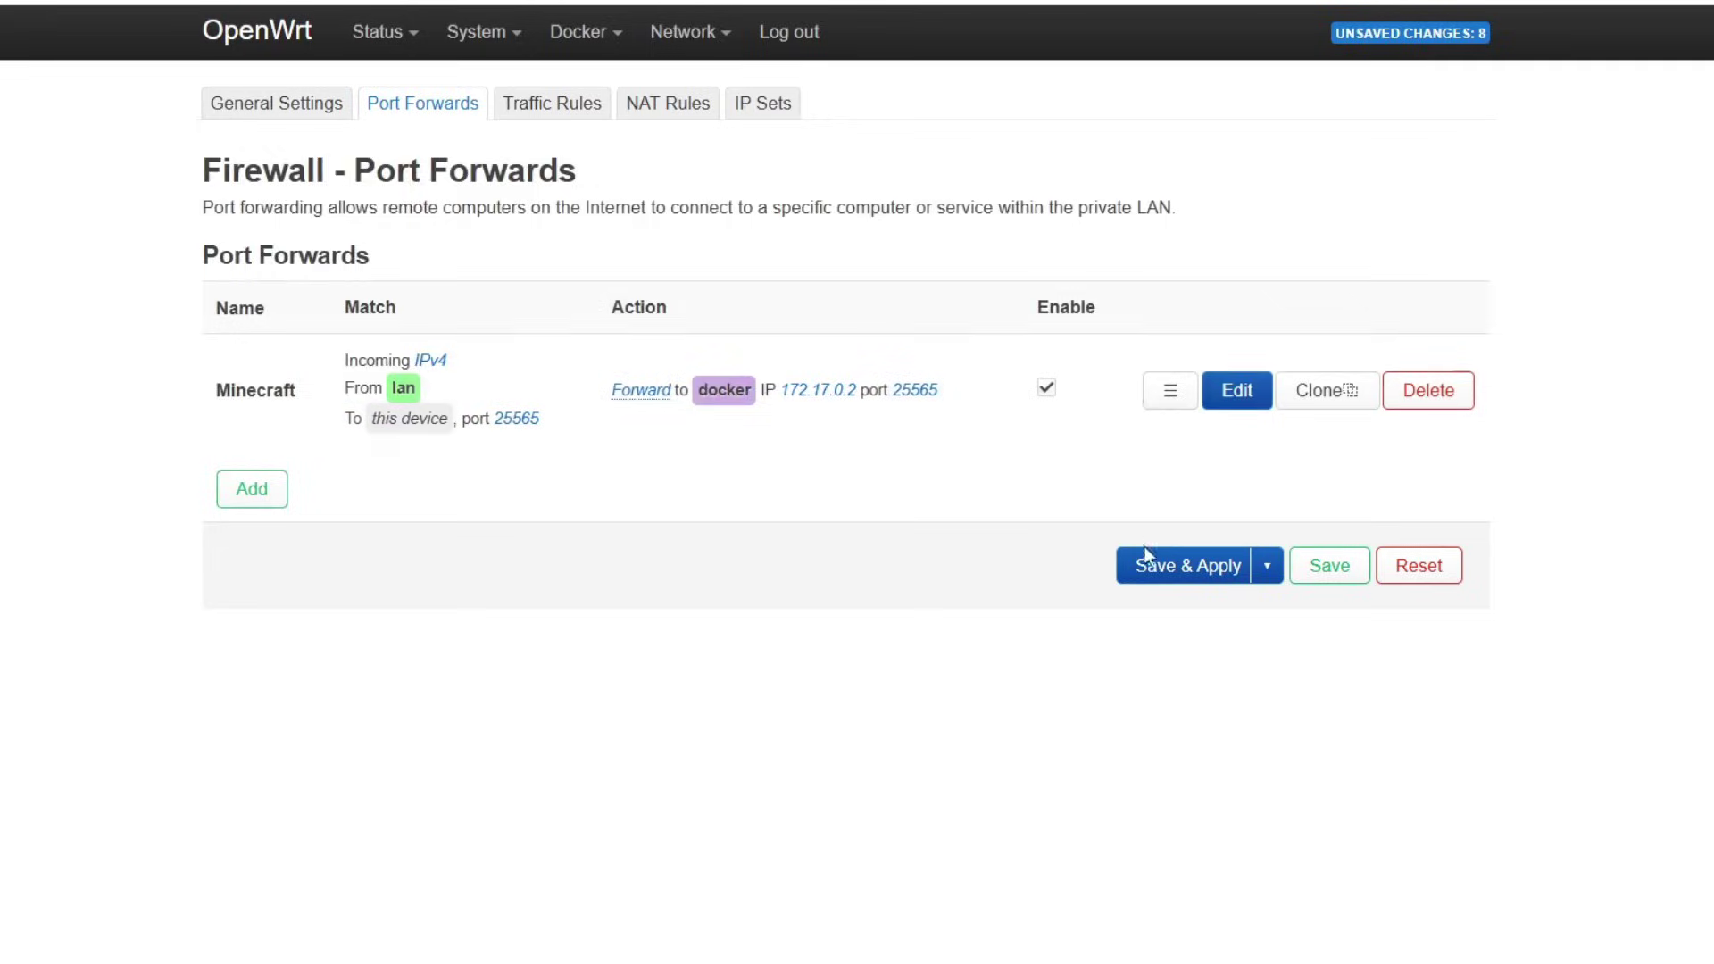
click(1157, 567)
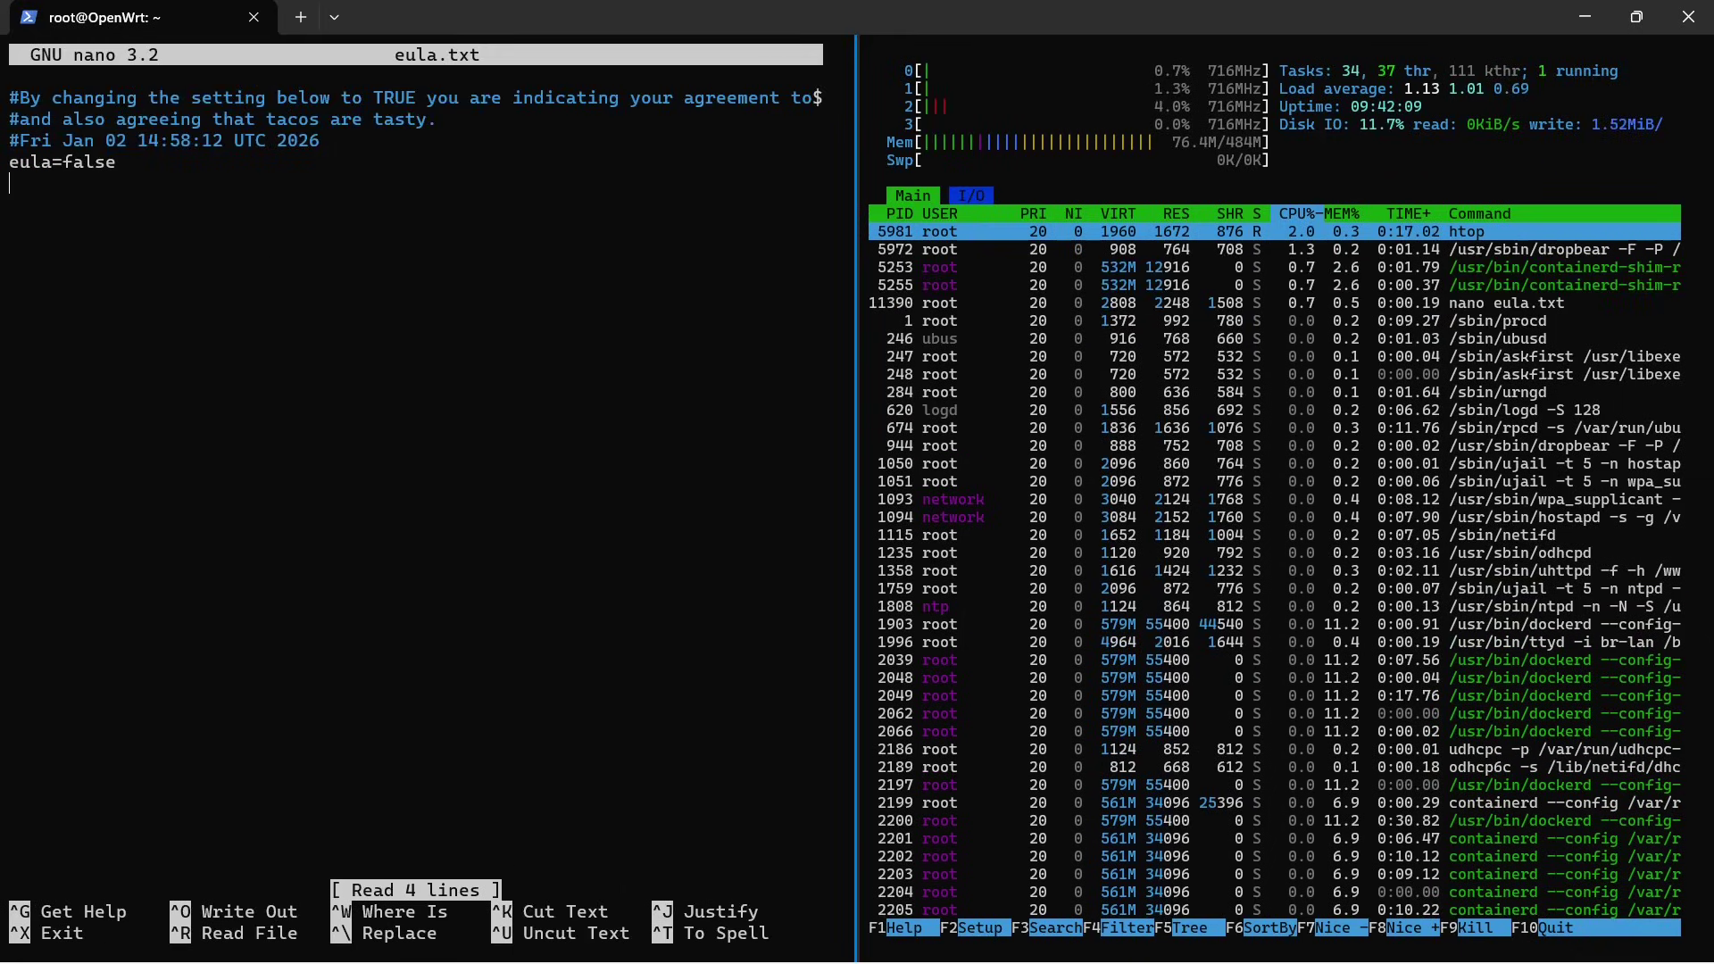
Step: Change eula=false to eula=true in eula.txt and save the file
key(BackSpace)
key(BackSpace)
key(BackSpace)
key(BackSpace)
key(BackSpace)
text(tru)
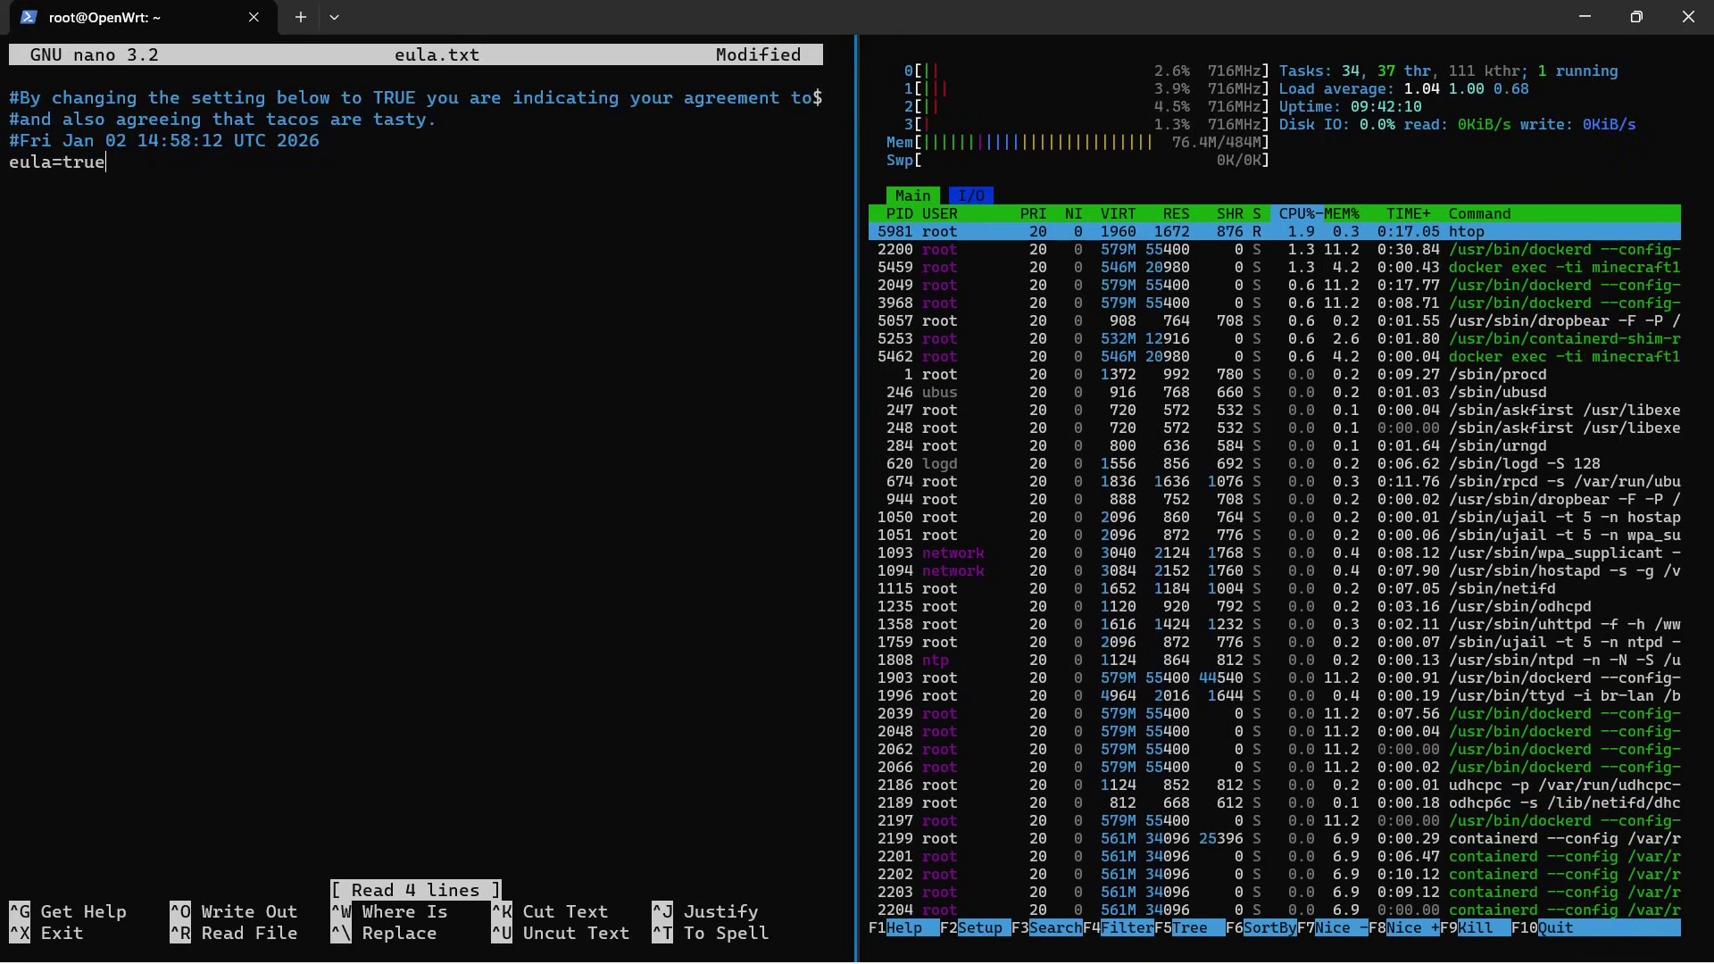
key(ctrl+x)
key(y)
key(Return)
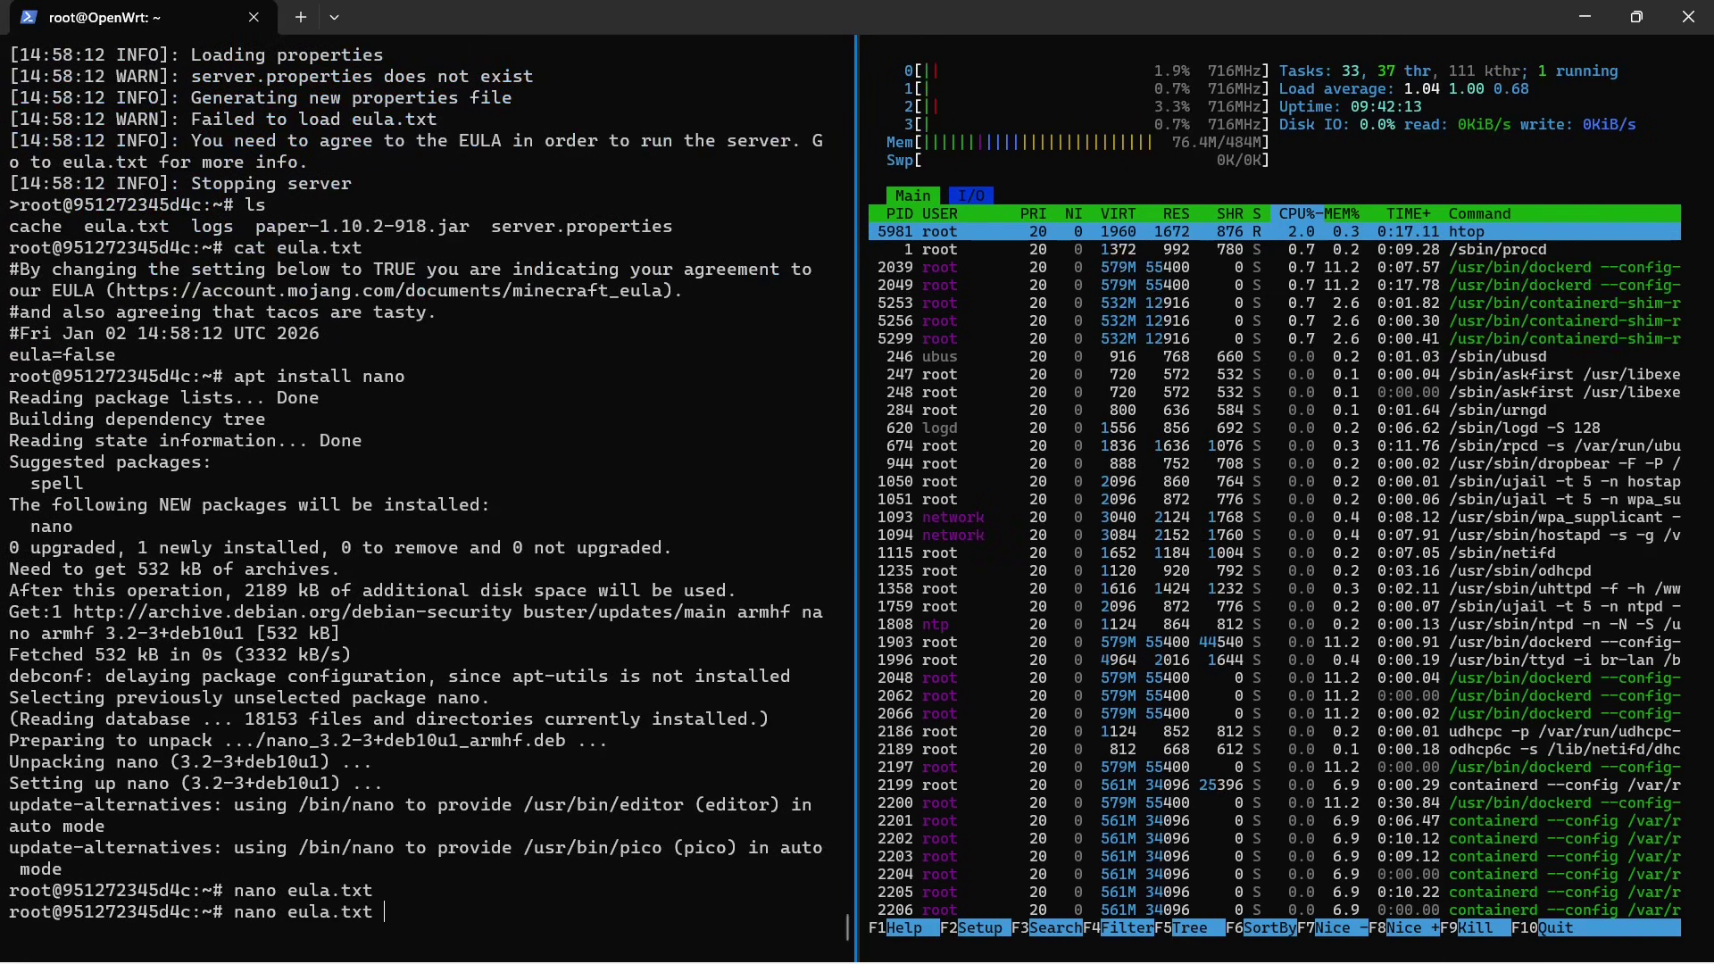
Step: Relaunch the Paper server and move toward the forested hill in the loaded world
key(Up)
key(Up)
key(Up)
key(Up)
key(Up)
key(Return)
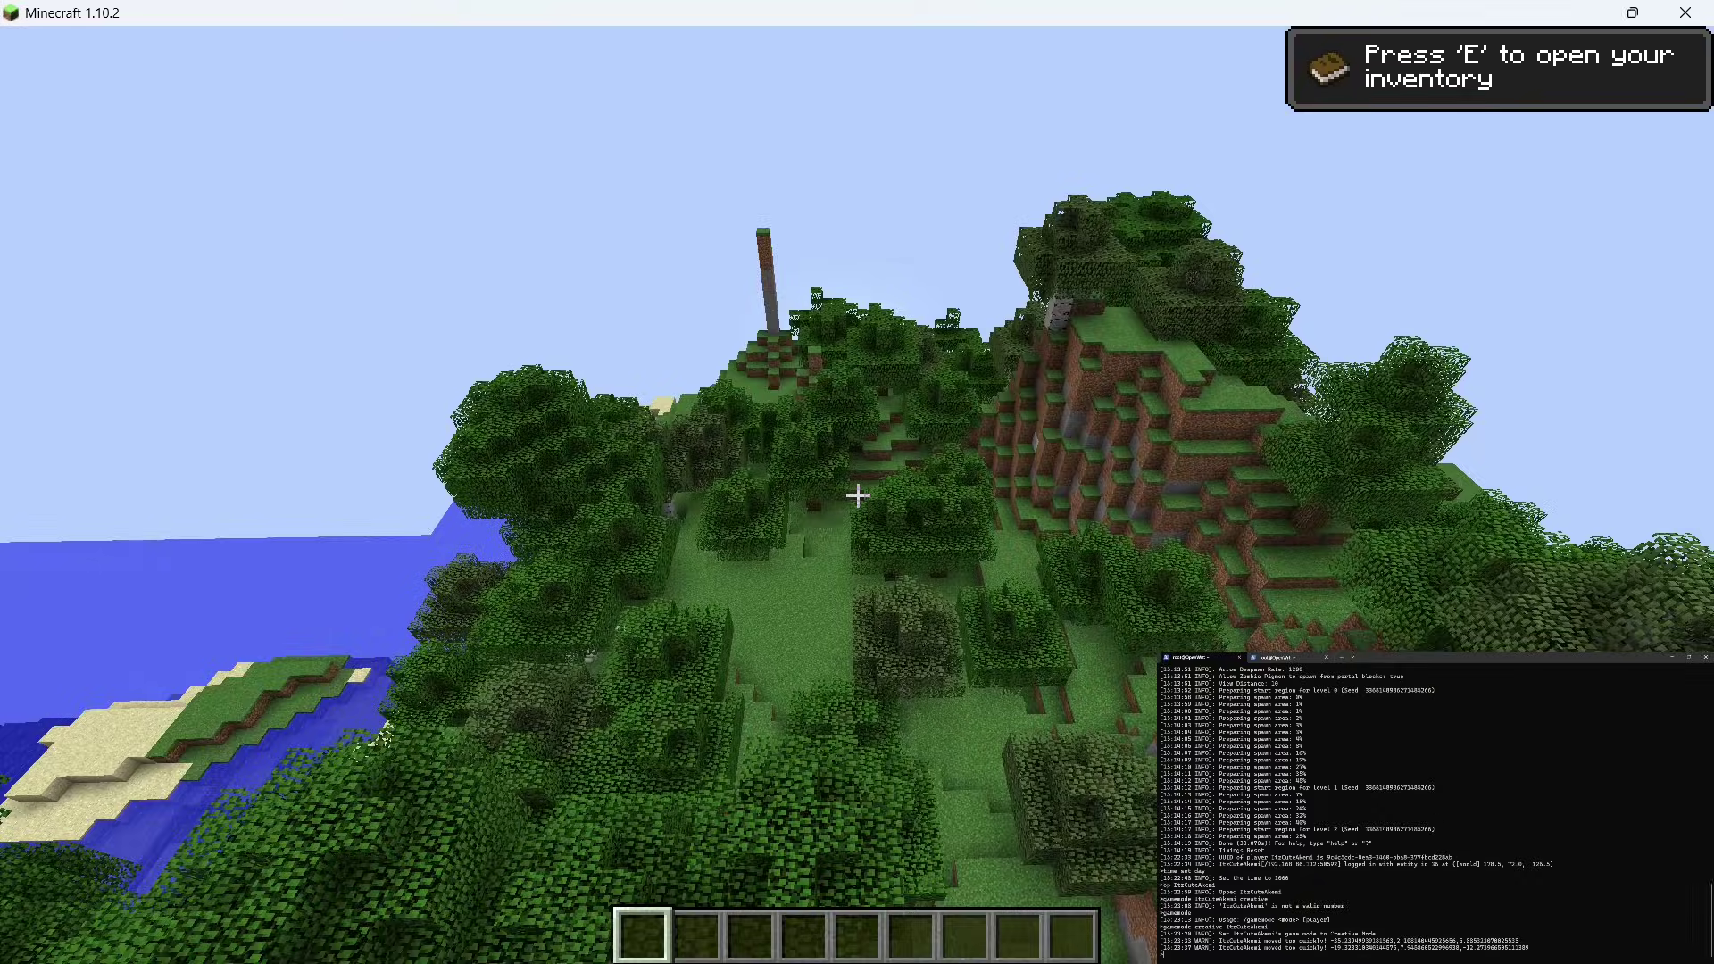
key(w)
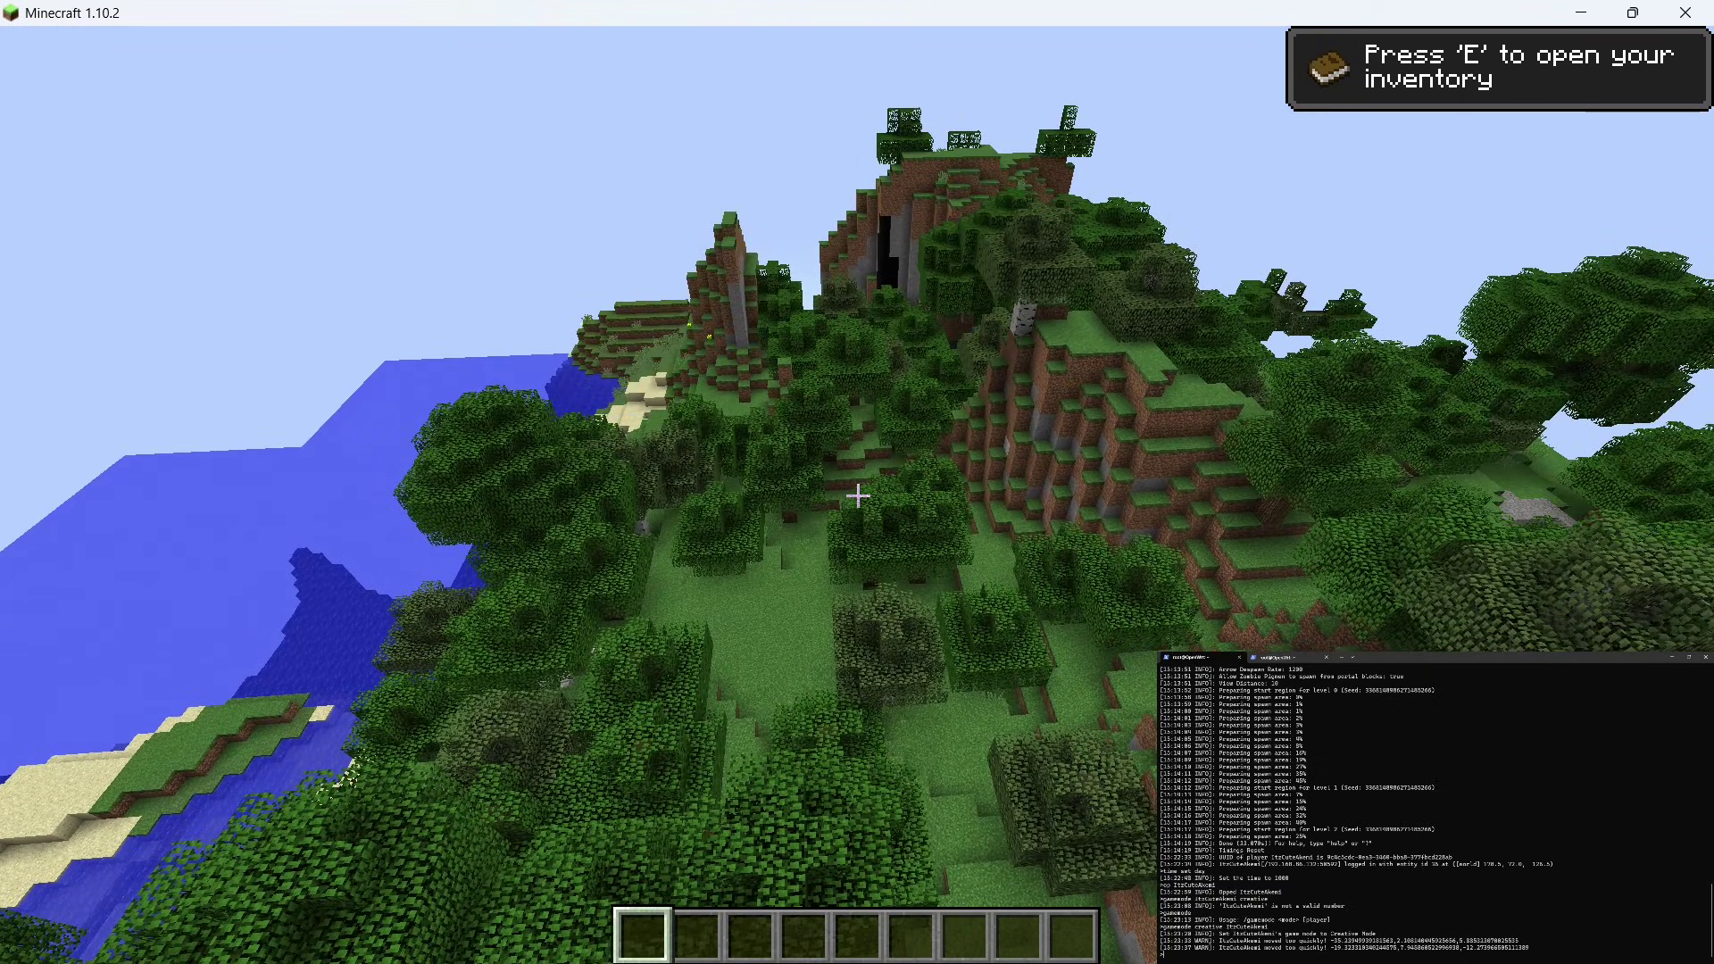
Step: Fly over the forest and grassy hills out past the sandy islands
key(w)
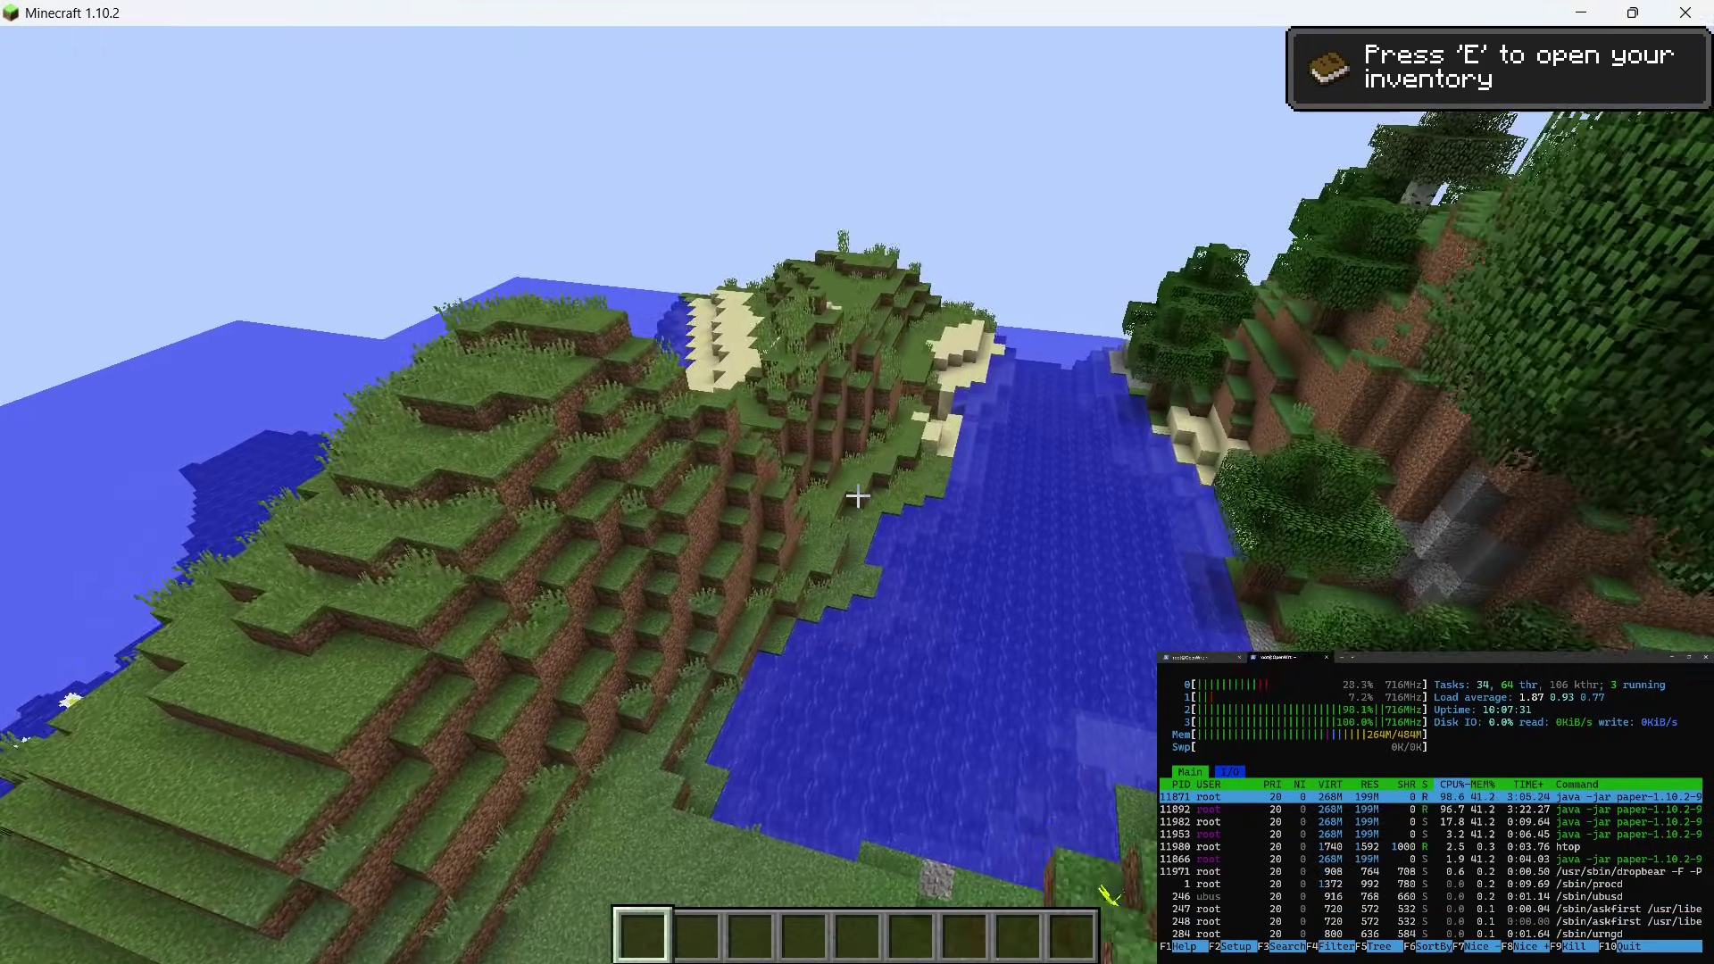
key(w)
key(w)
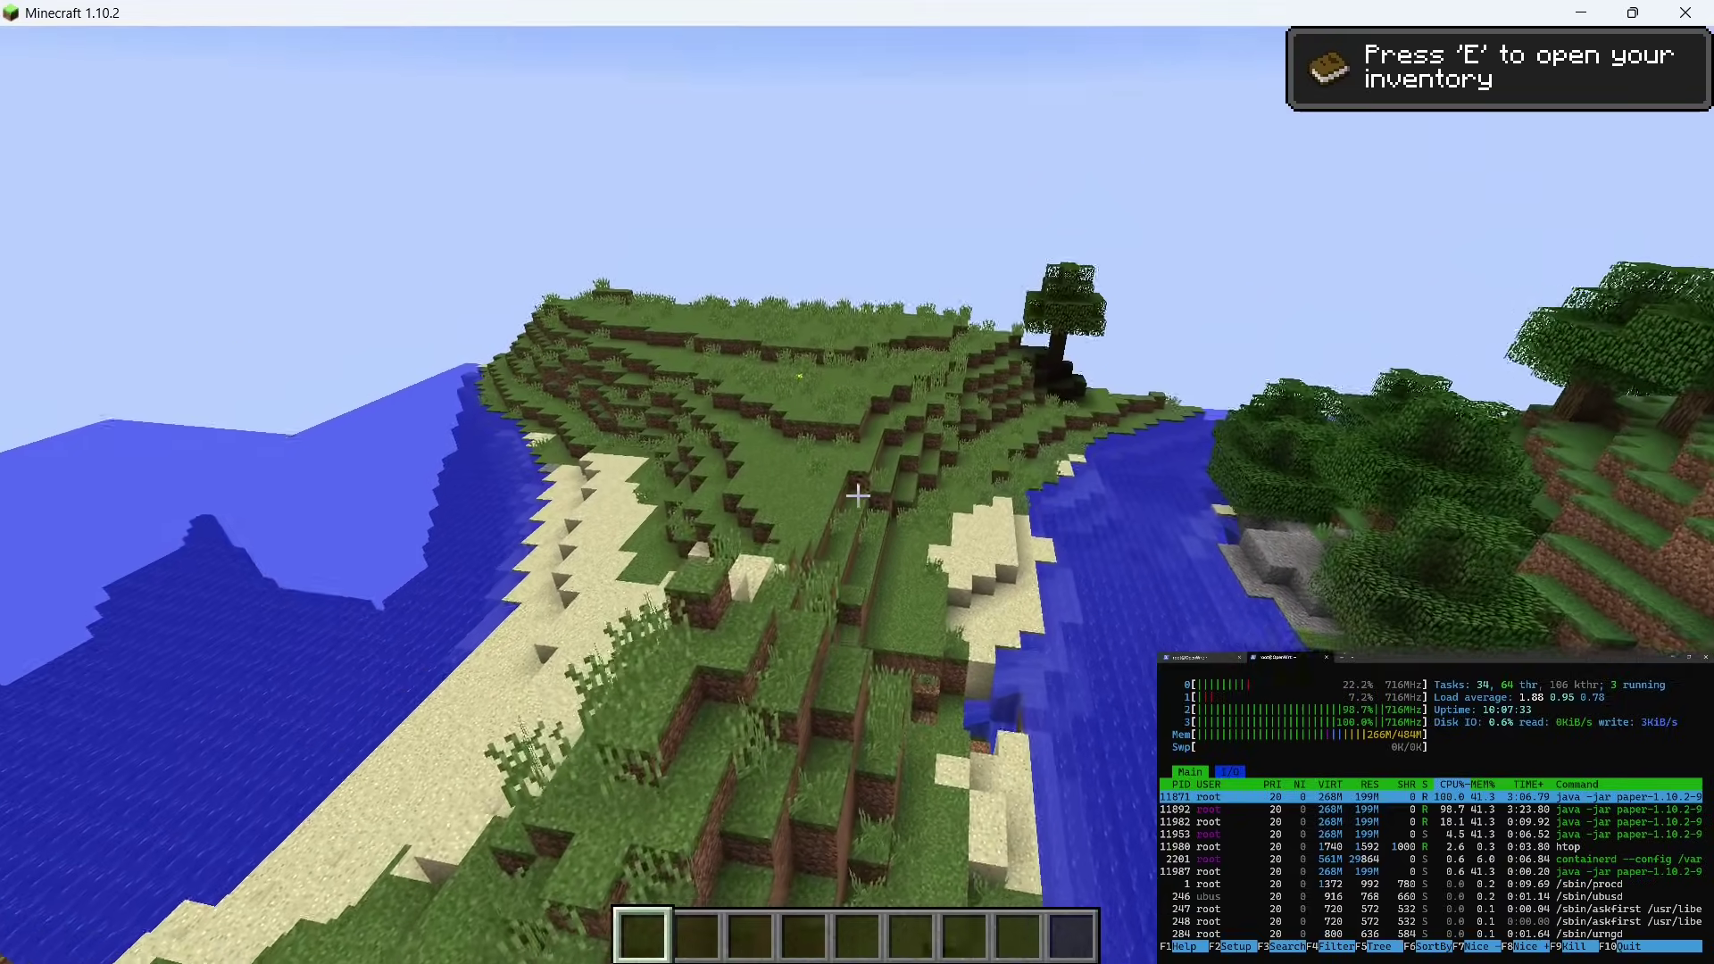
key(w)
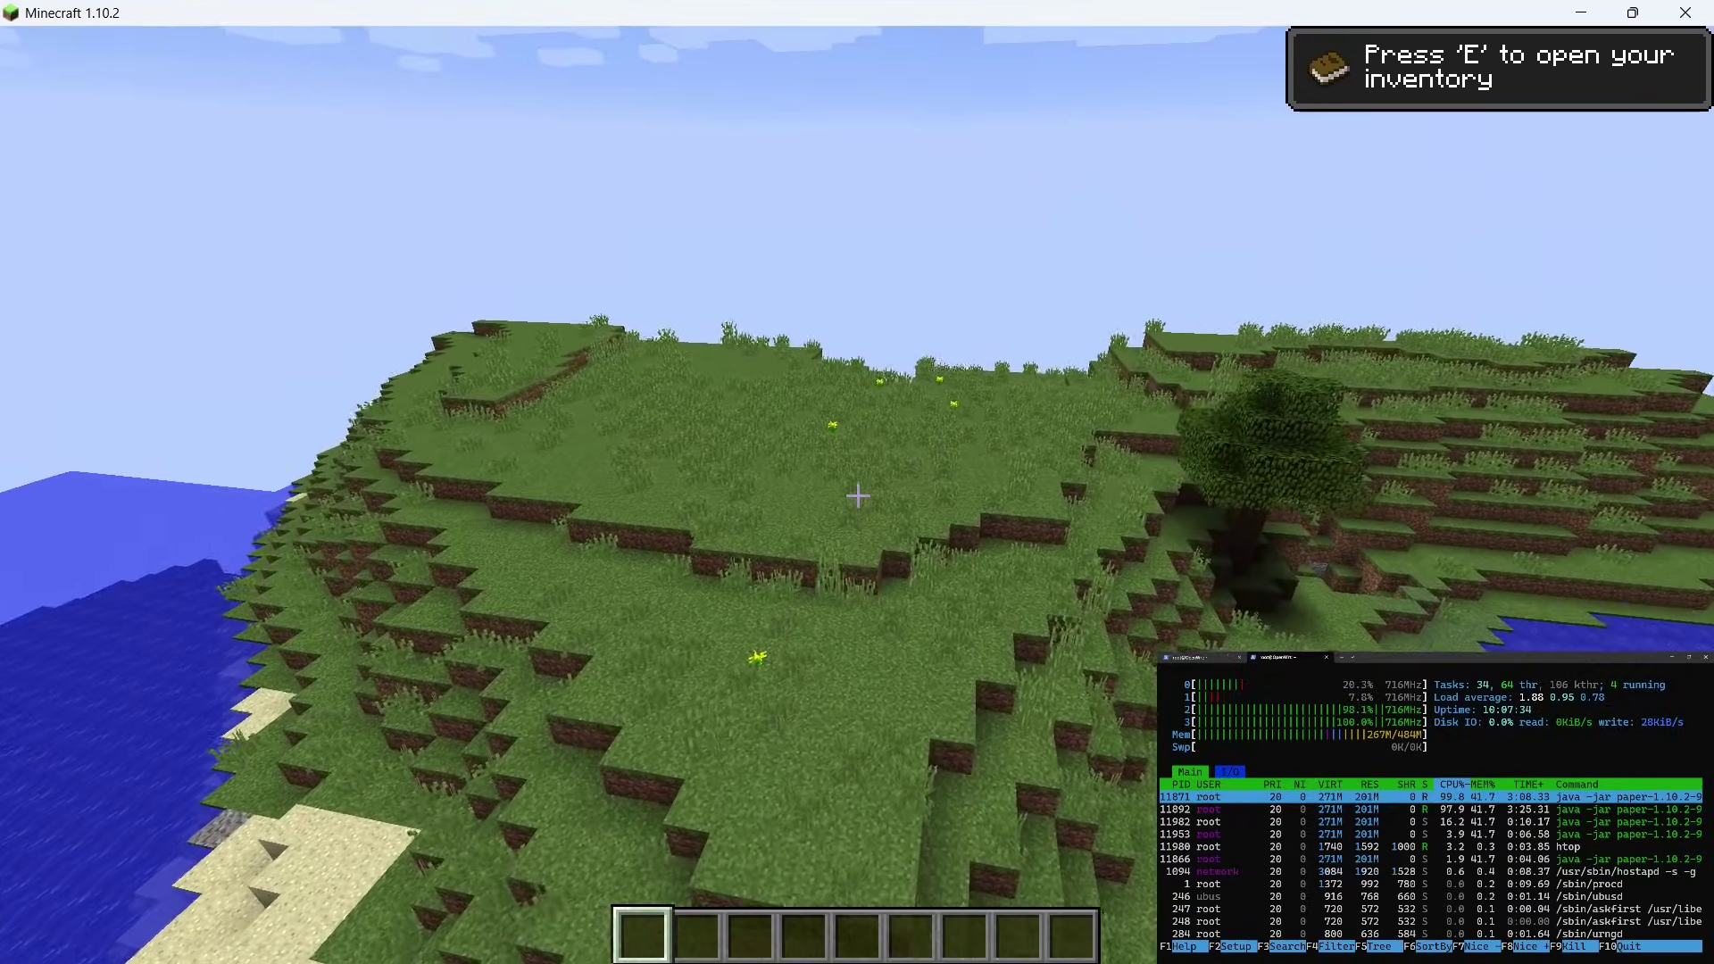
key(w)
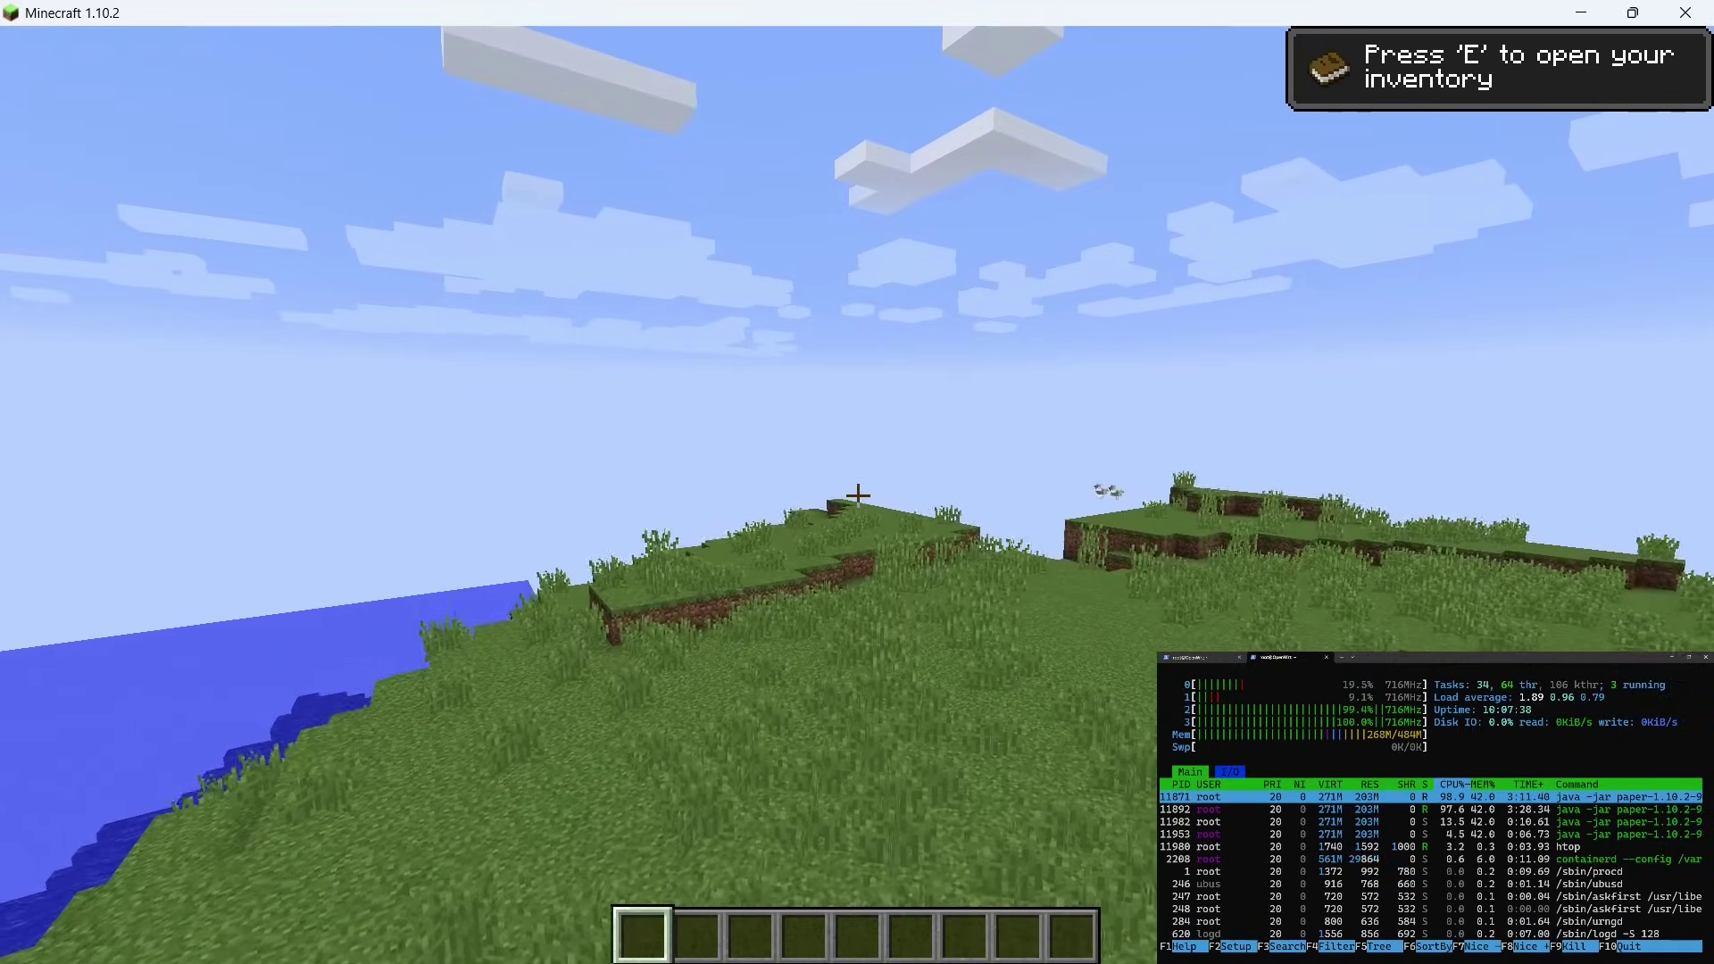
key(w)
key(w)
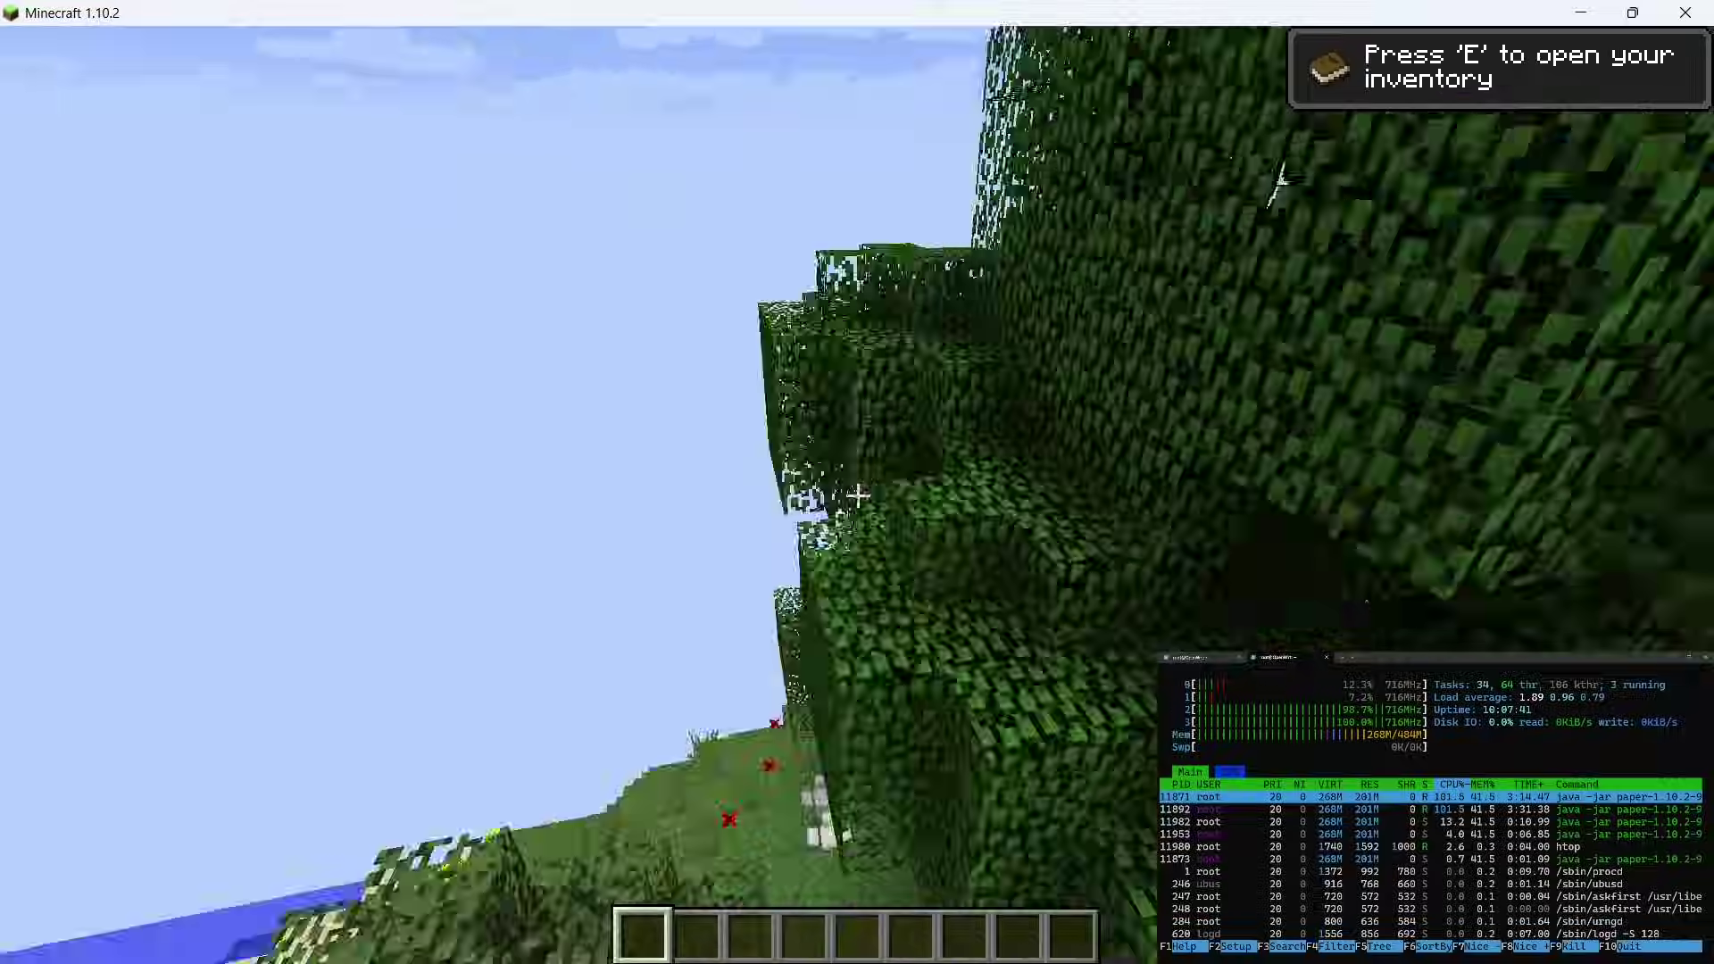
key(w)
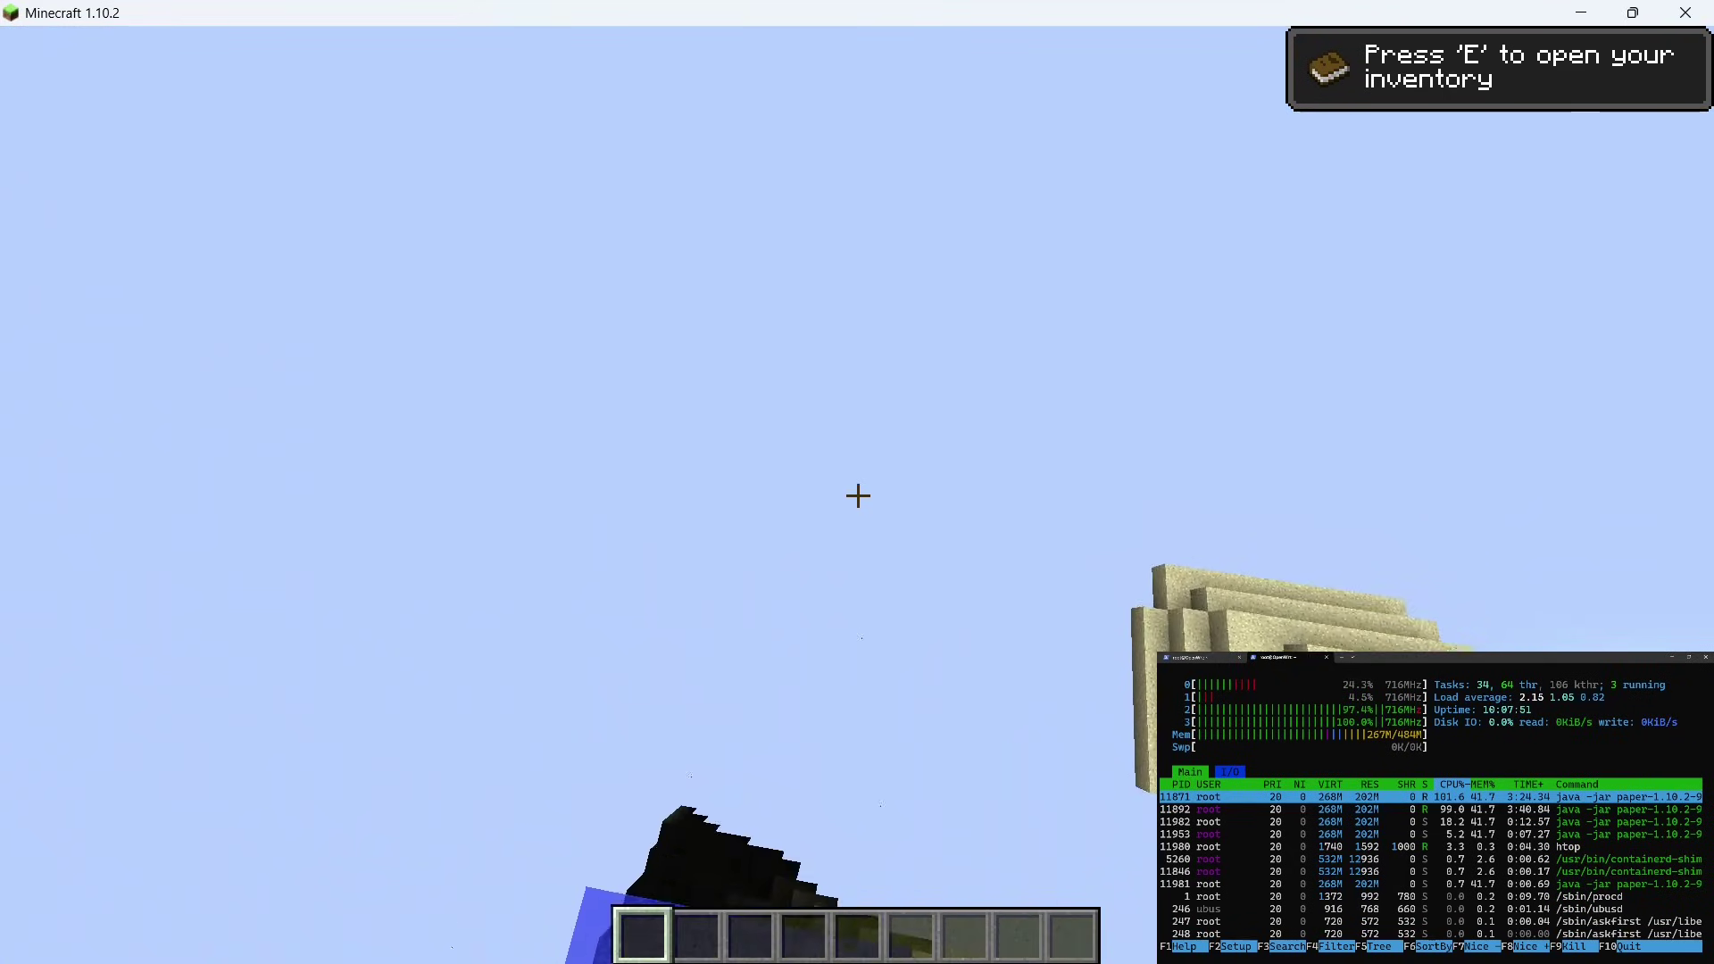
key(w)
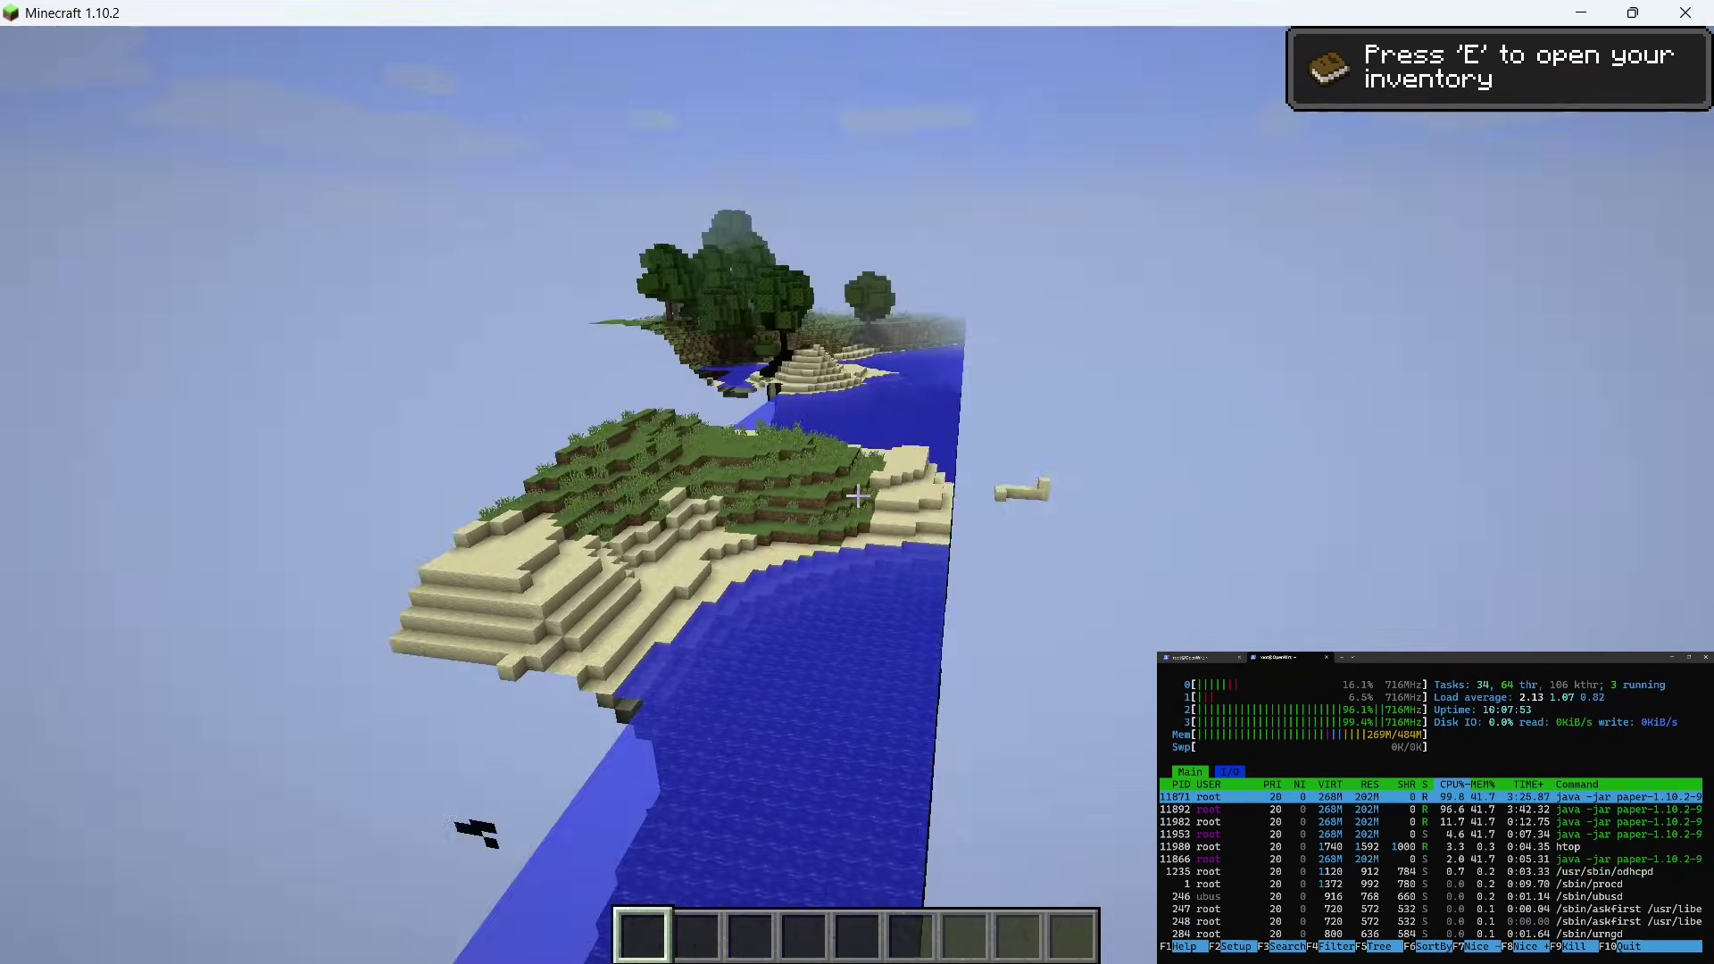
key(w)
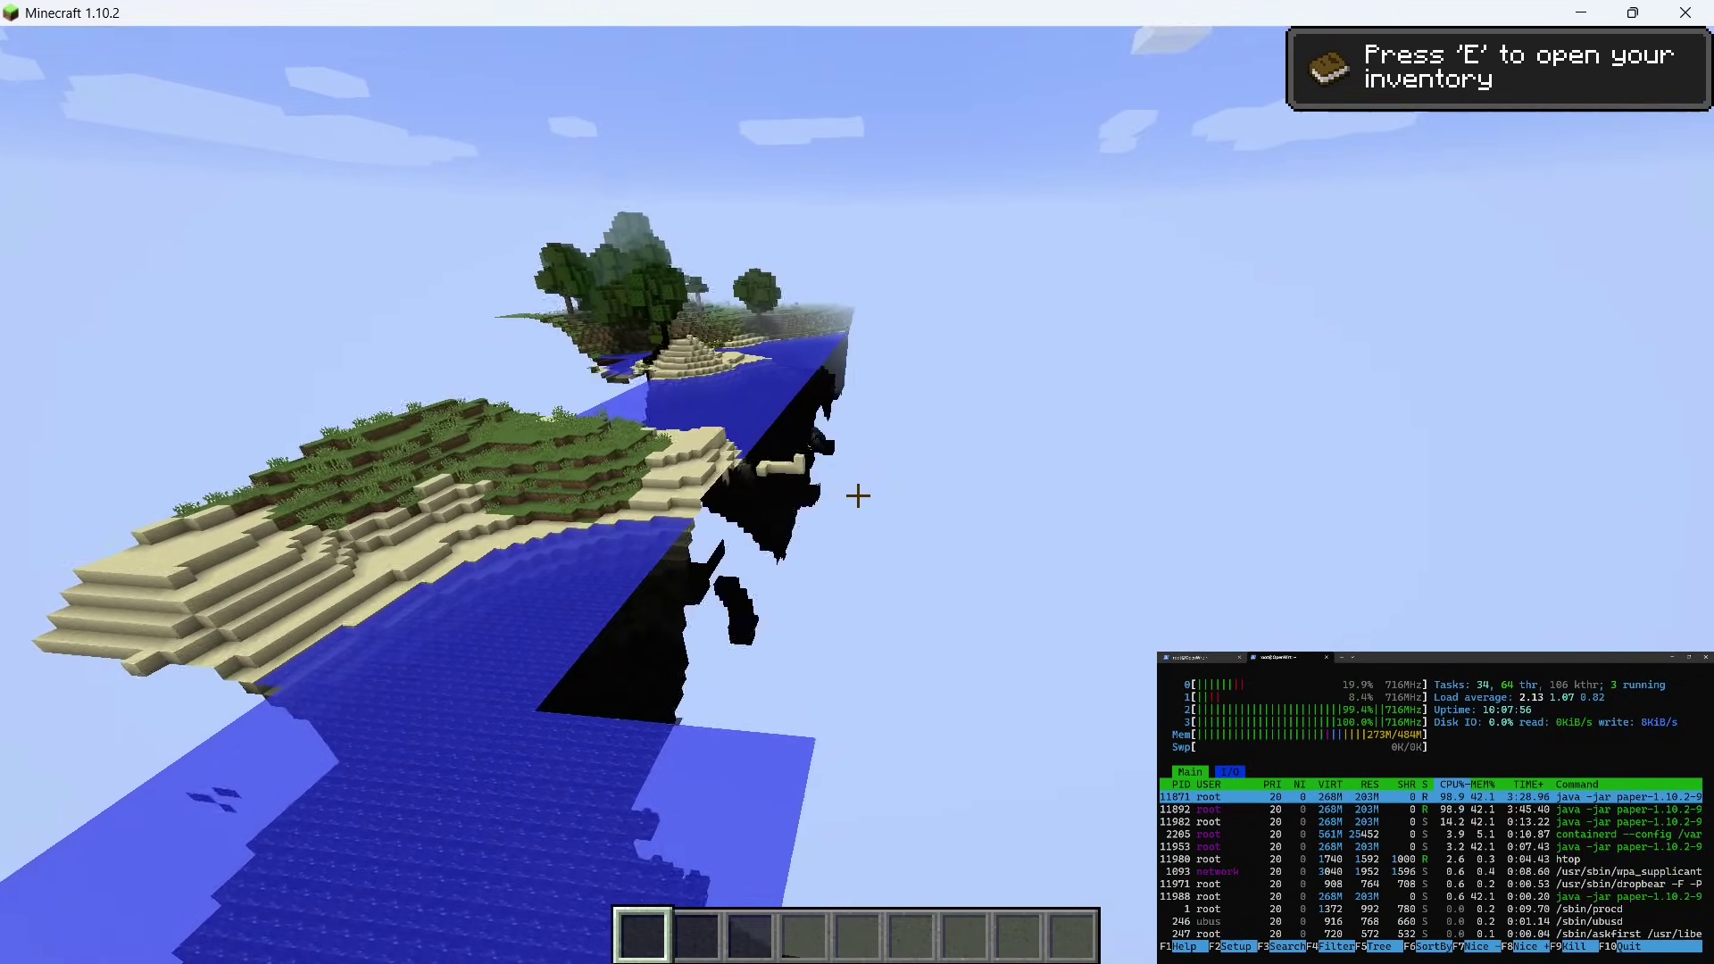
key(w)
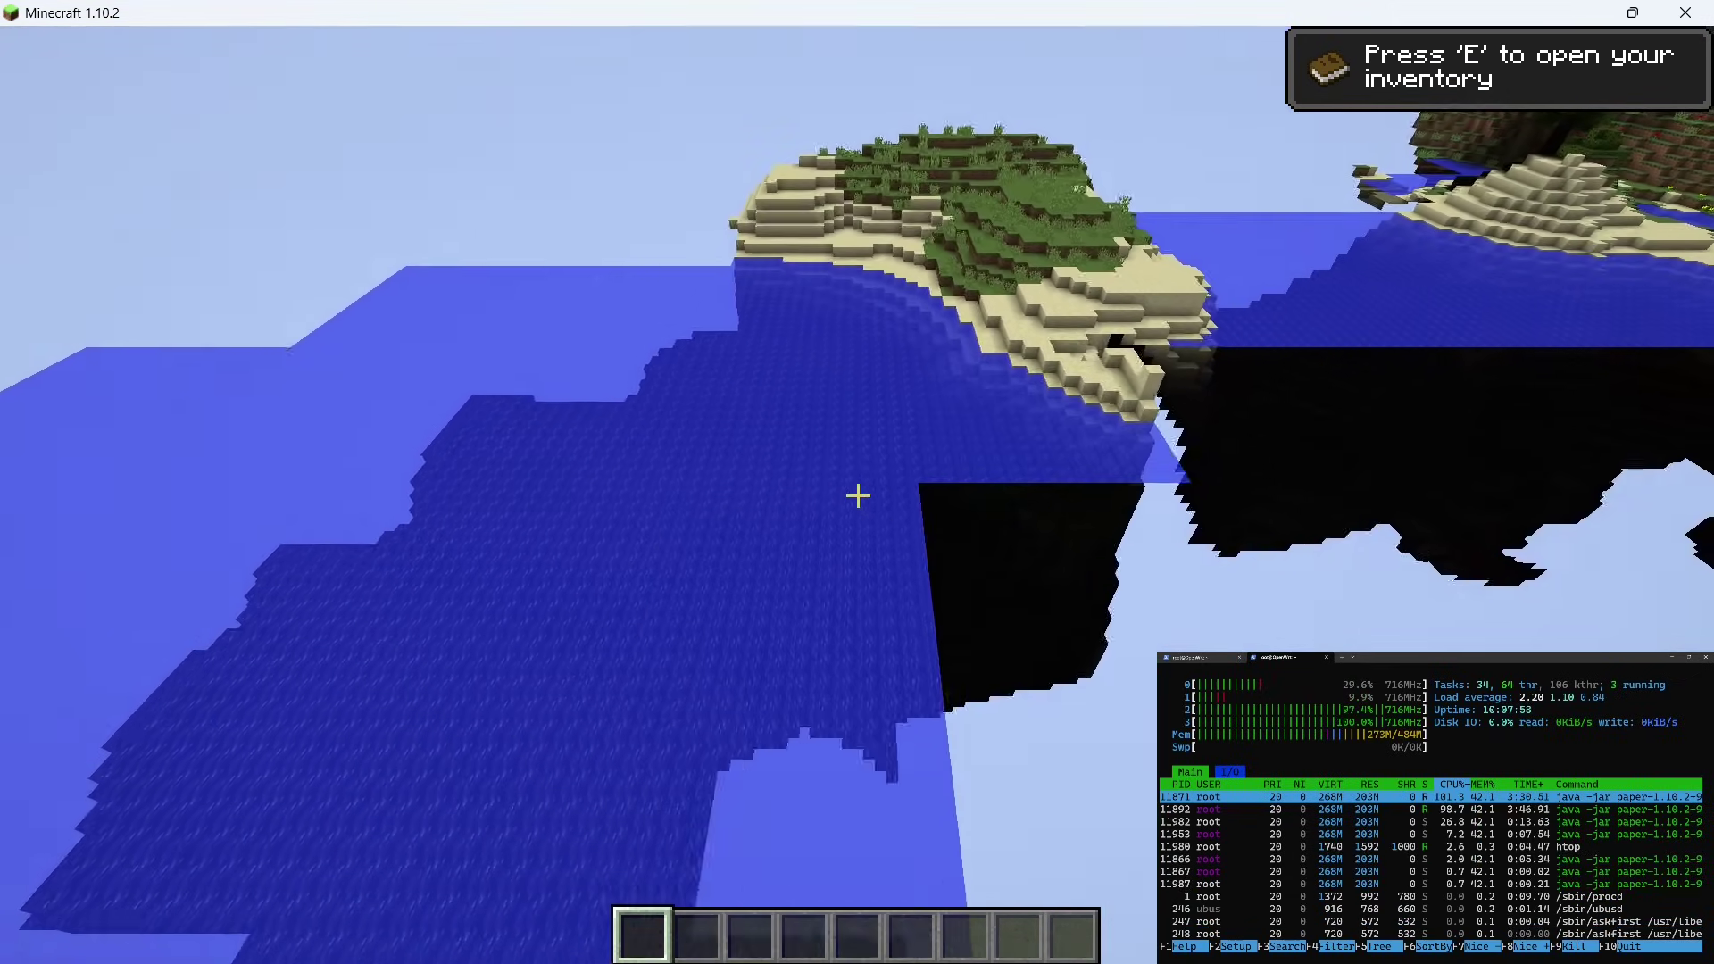
key(w)
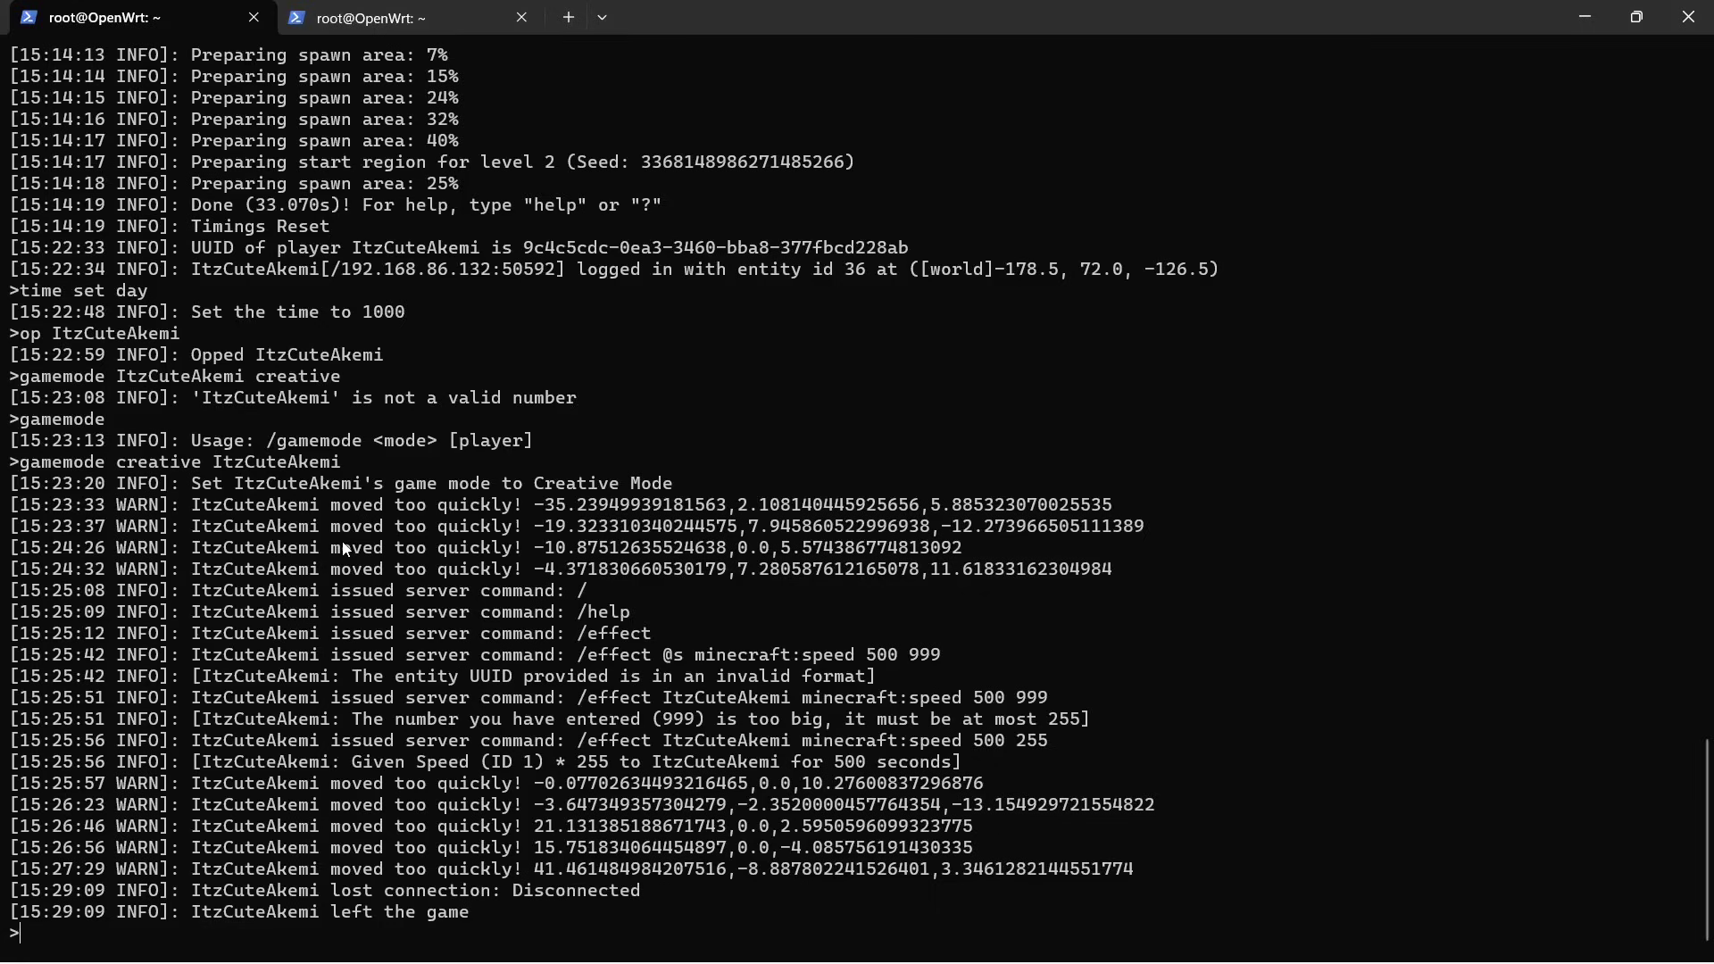
Step: Stop the server and copy the Paper 1.12.2 build's download link from PaperMC
text(stop)
key(Return)
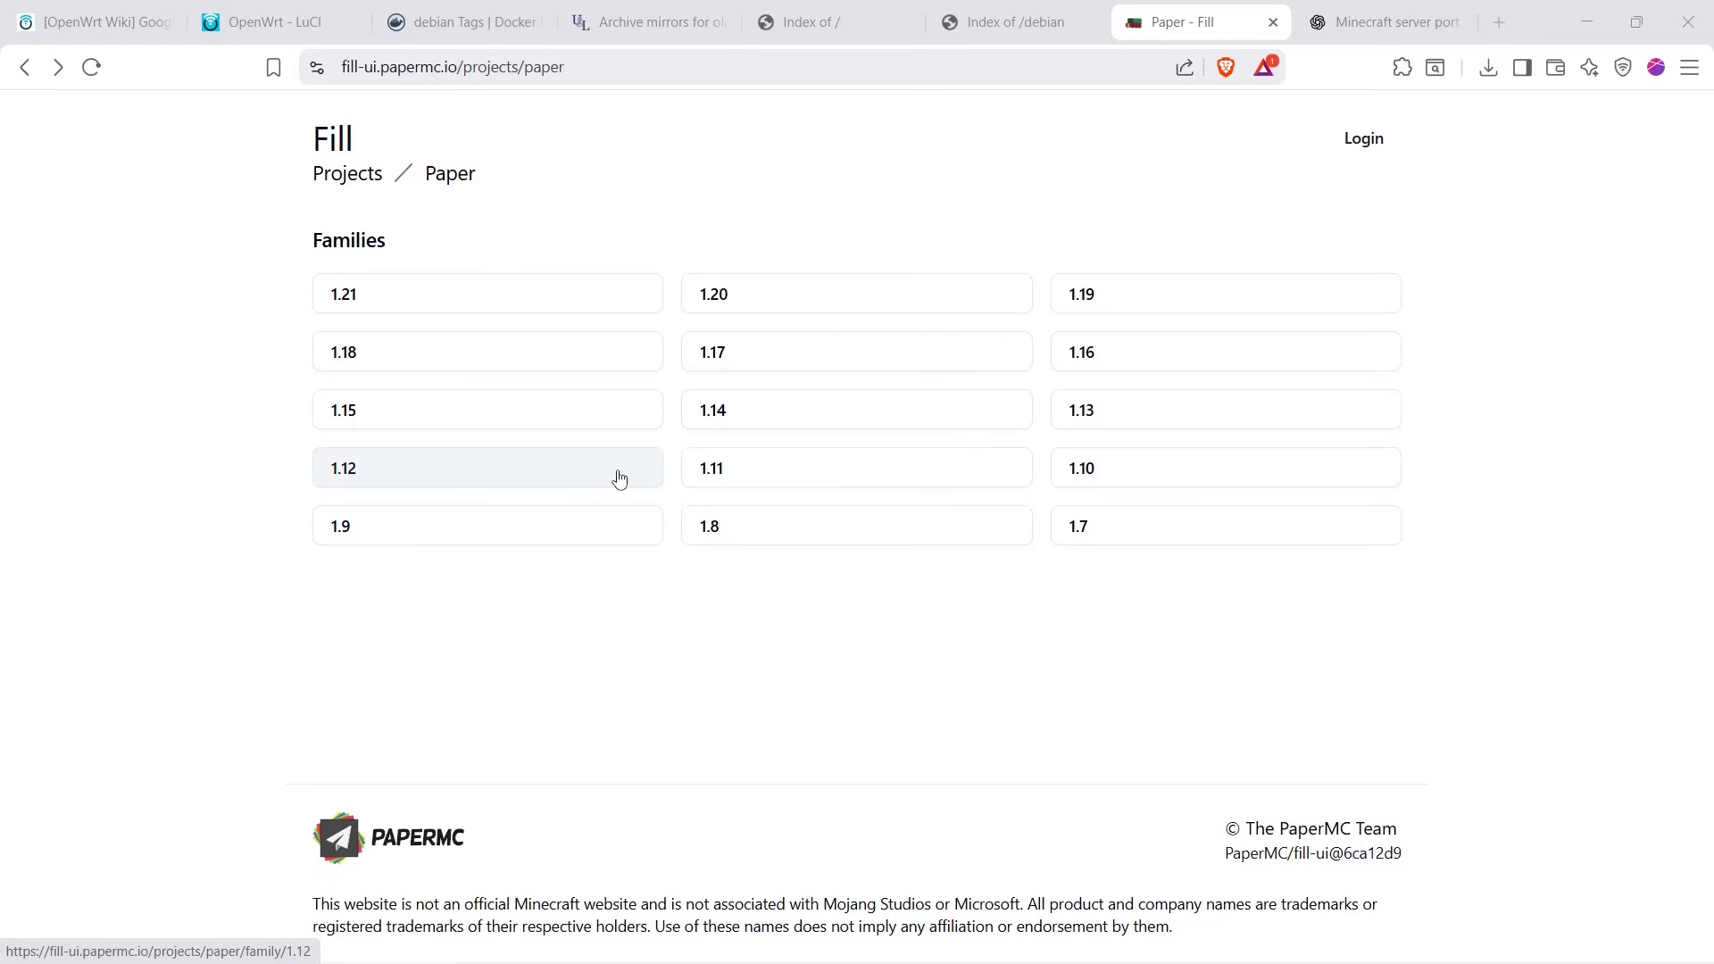
click(616, 474)
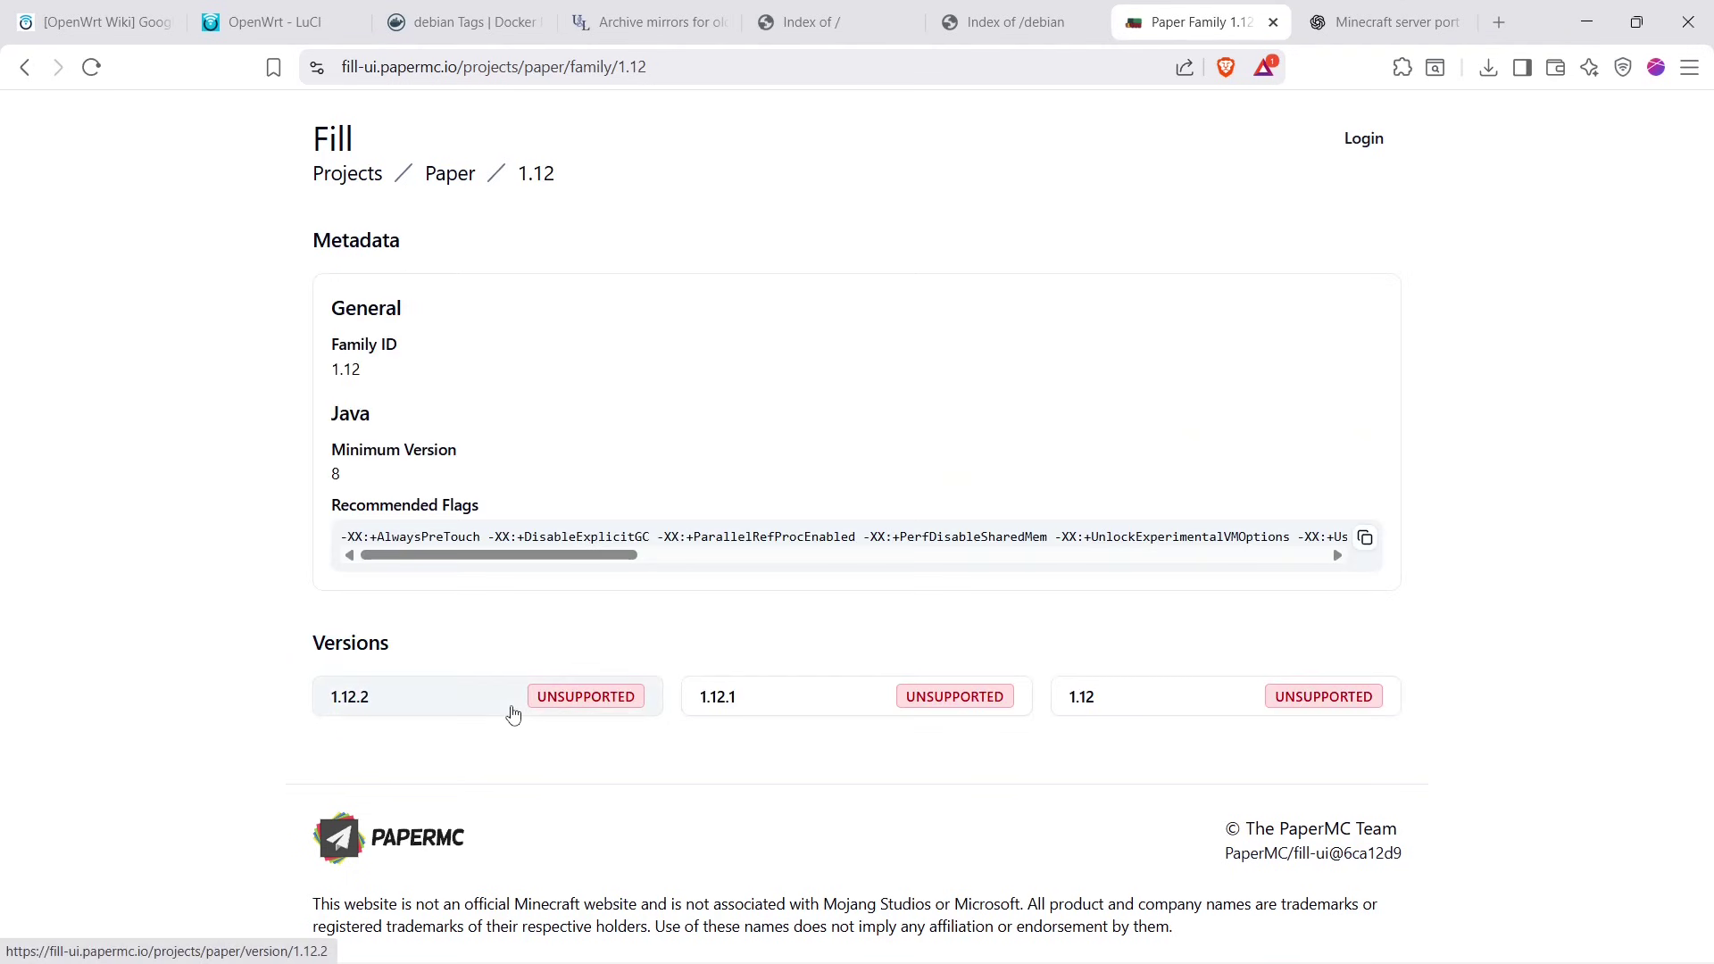
click(514, 711)
scroll(700, 578, down, 3)
right_click(539, 720)
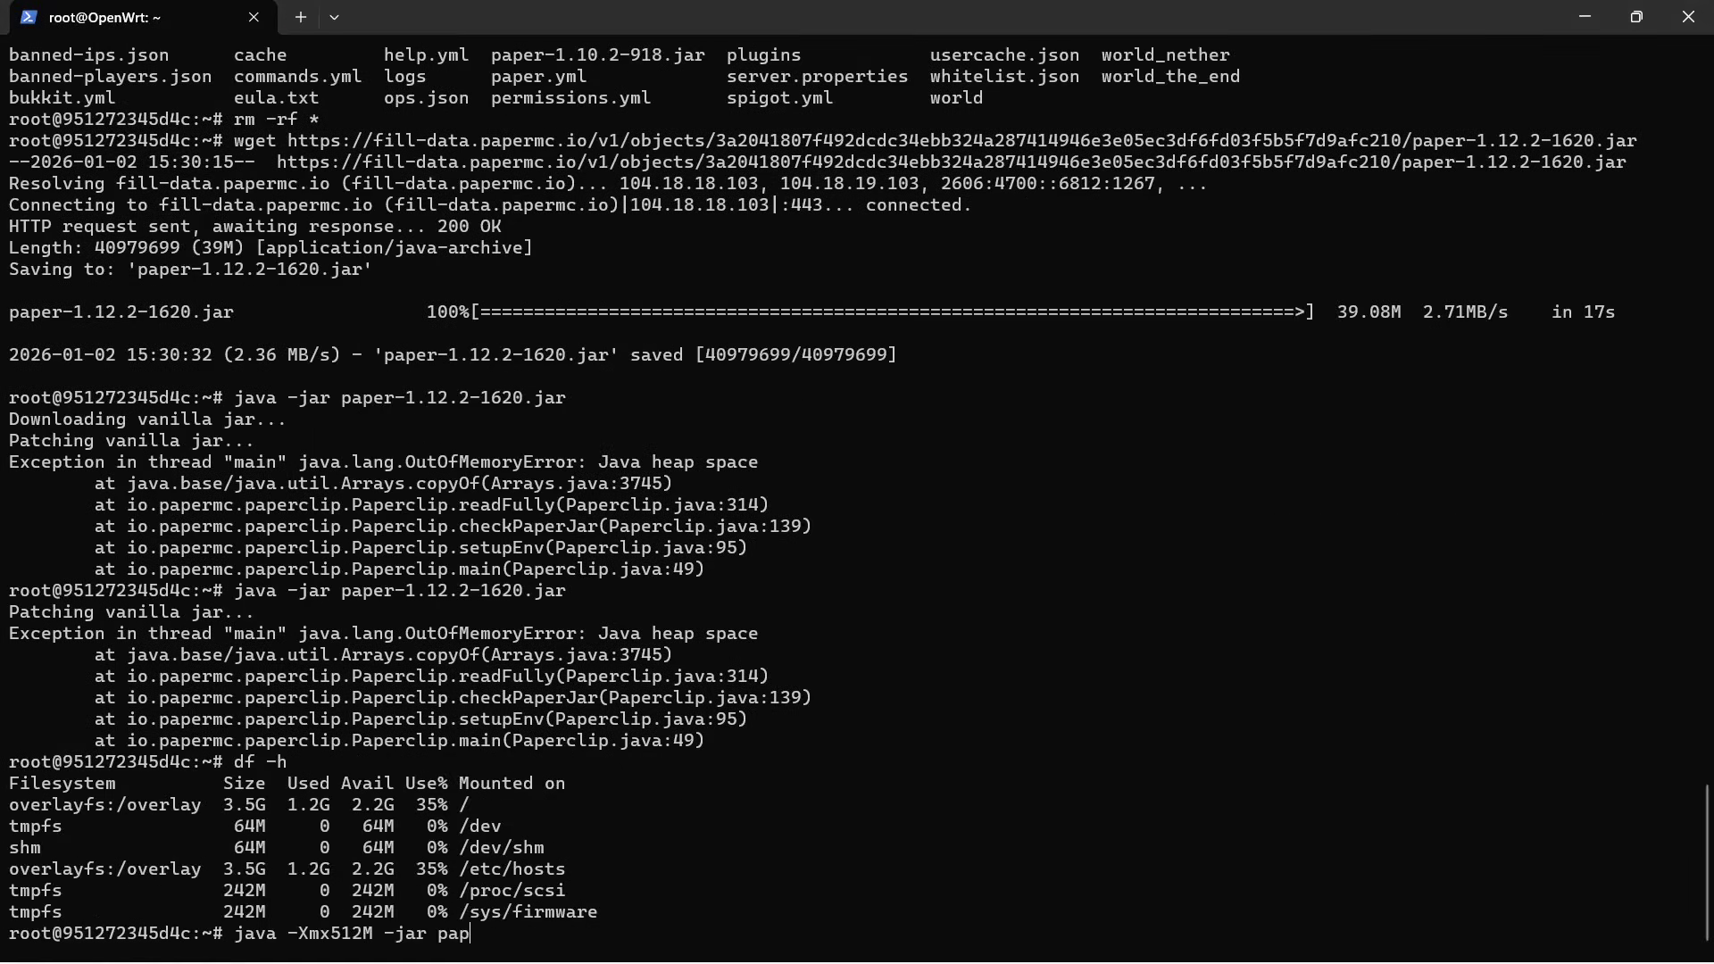
Step: Run paper-1.12.2-1620.jar with a 512M heap beside a smaller-font htop window
key(Tab)
key(Return)
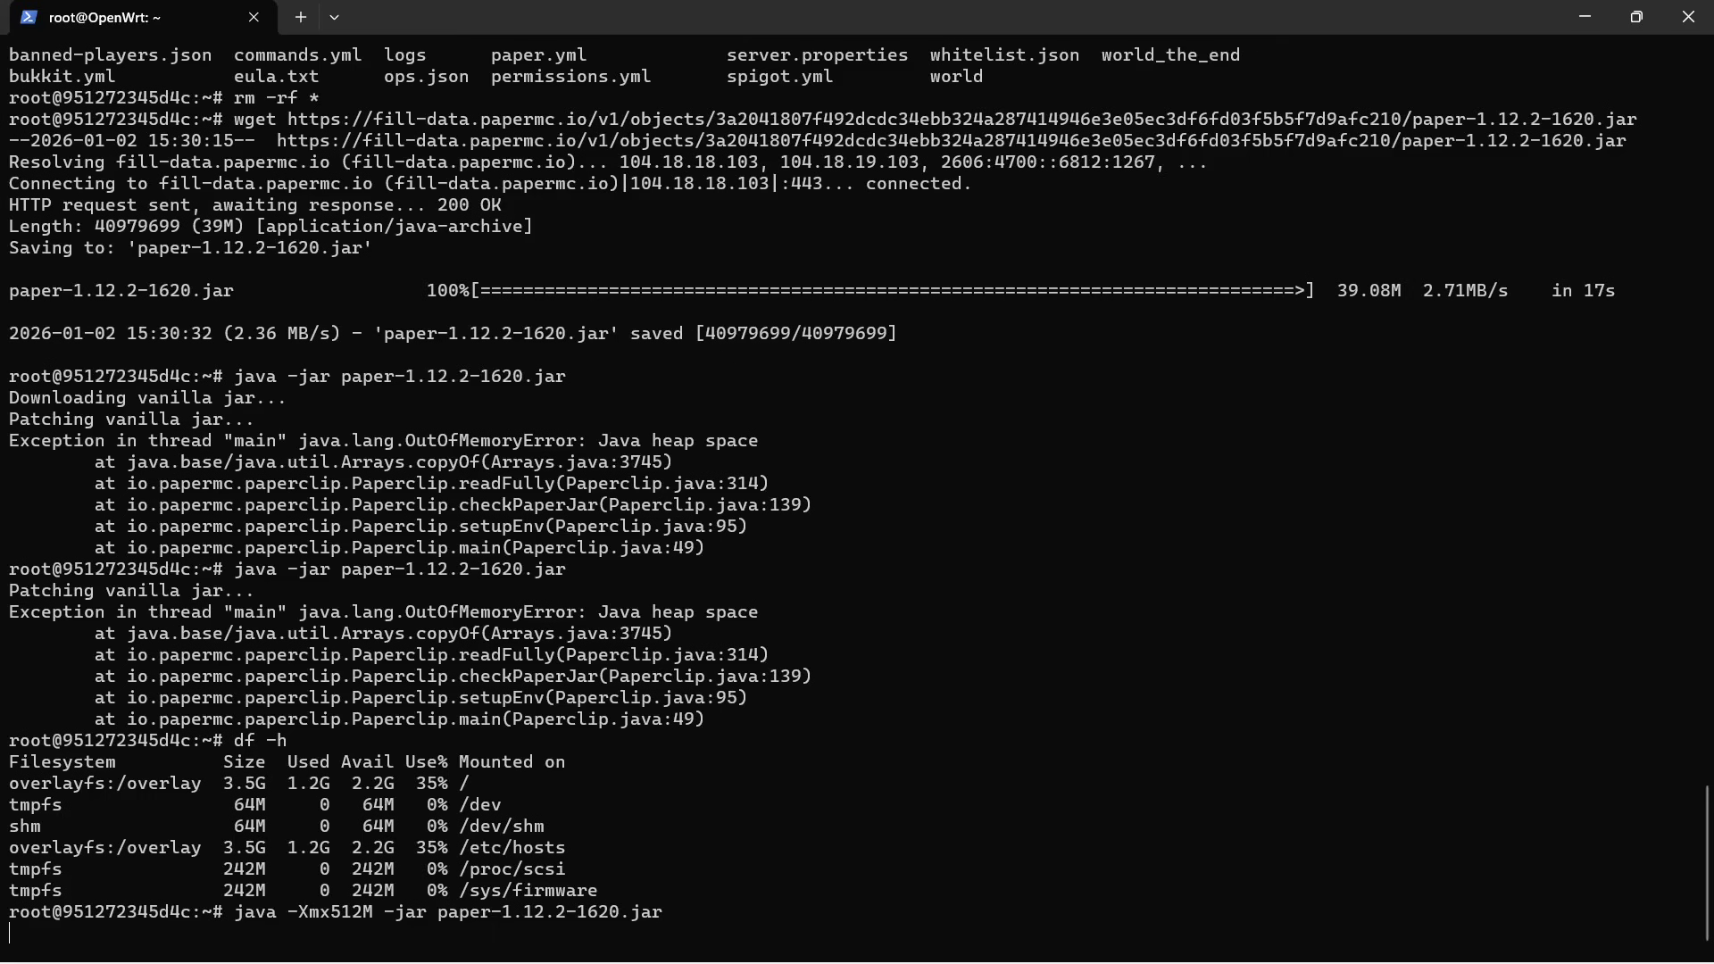
key(alt+Tab)
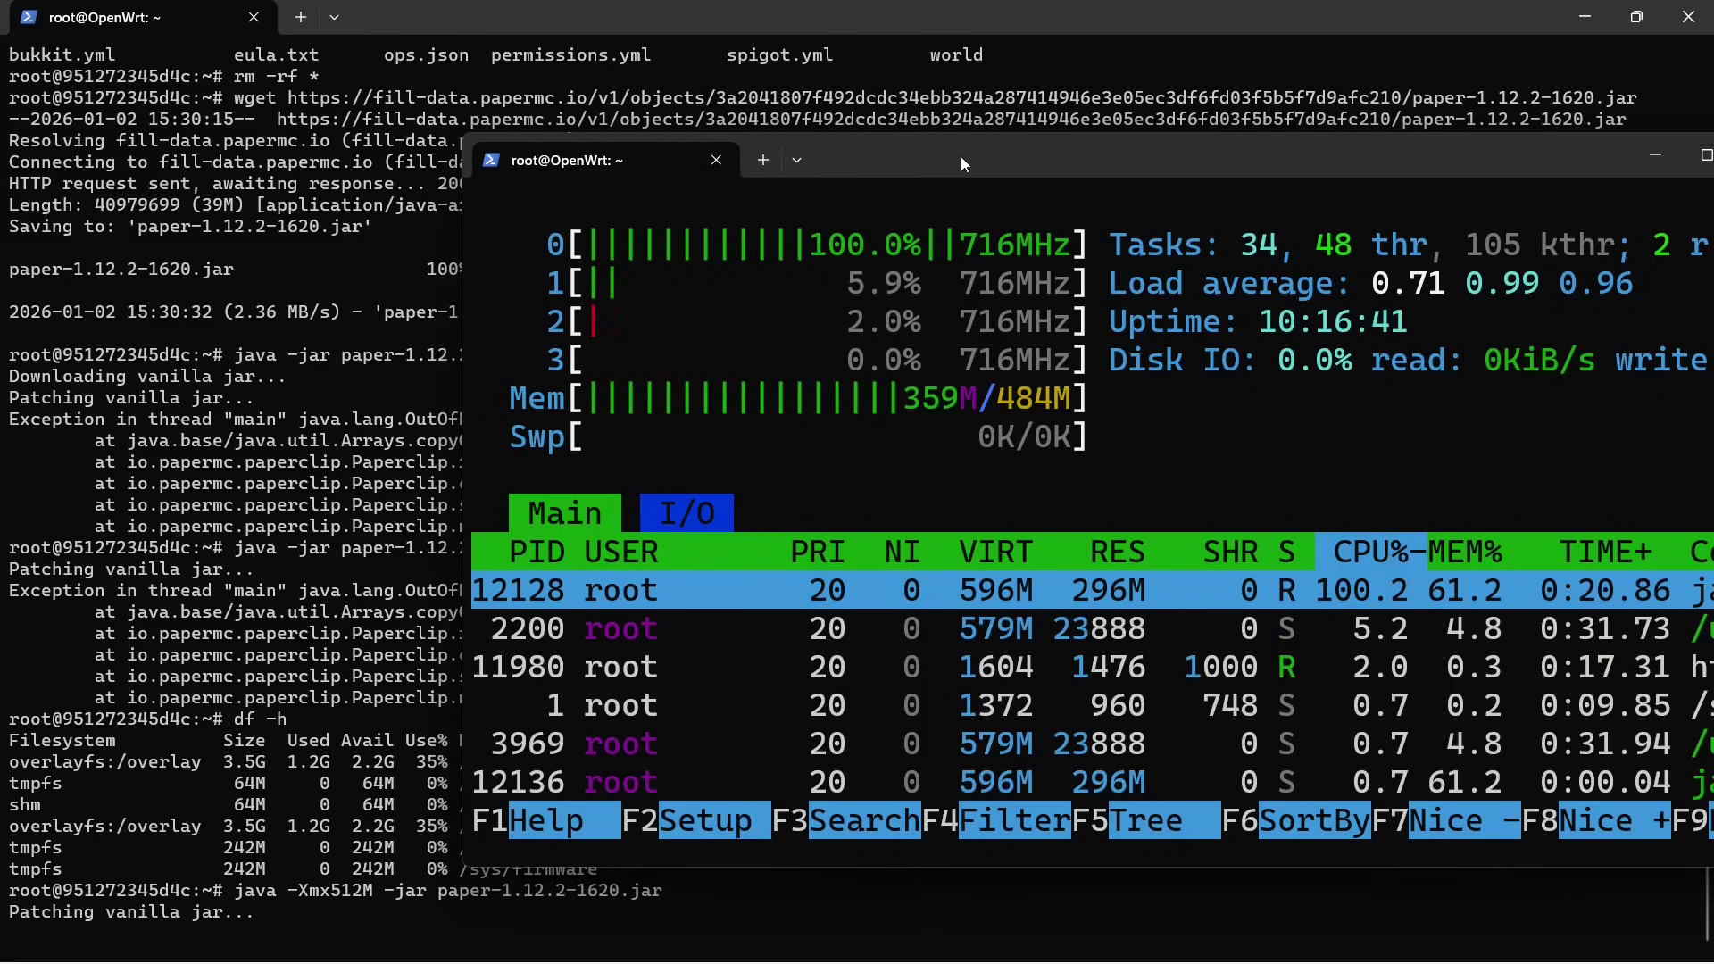
key(ctrl+minus)
key(ctrl+minus)
key(ctrl+minus)
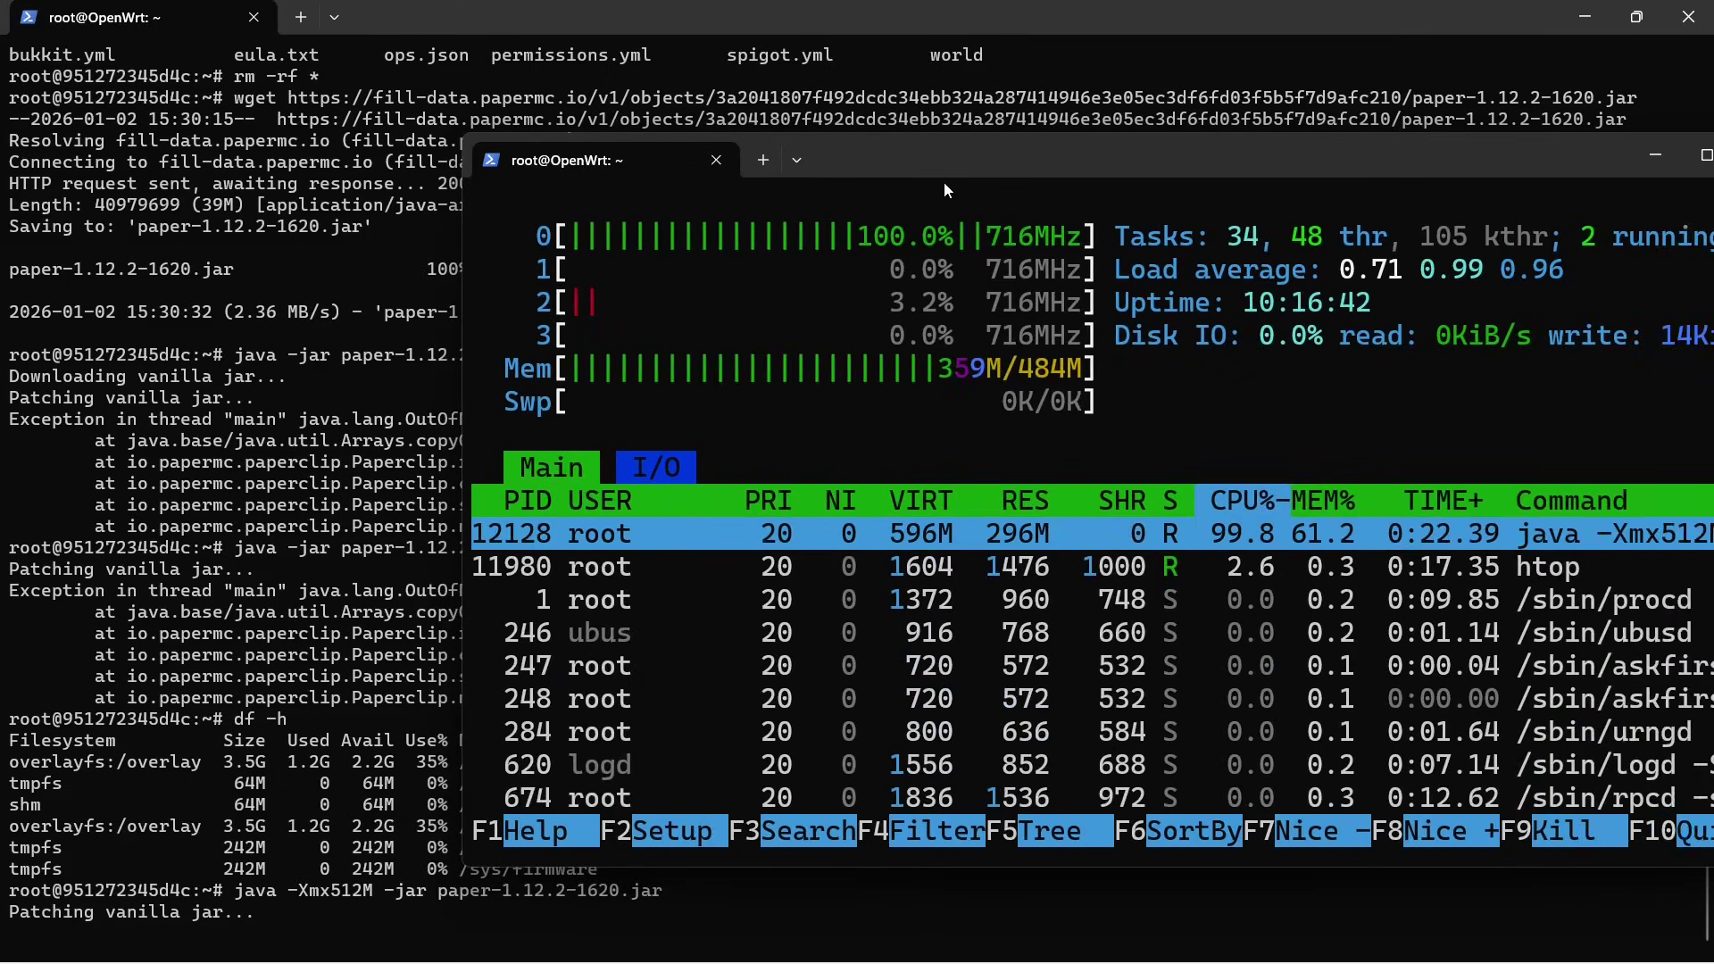
drag(944, 180, 820, 159)
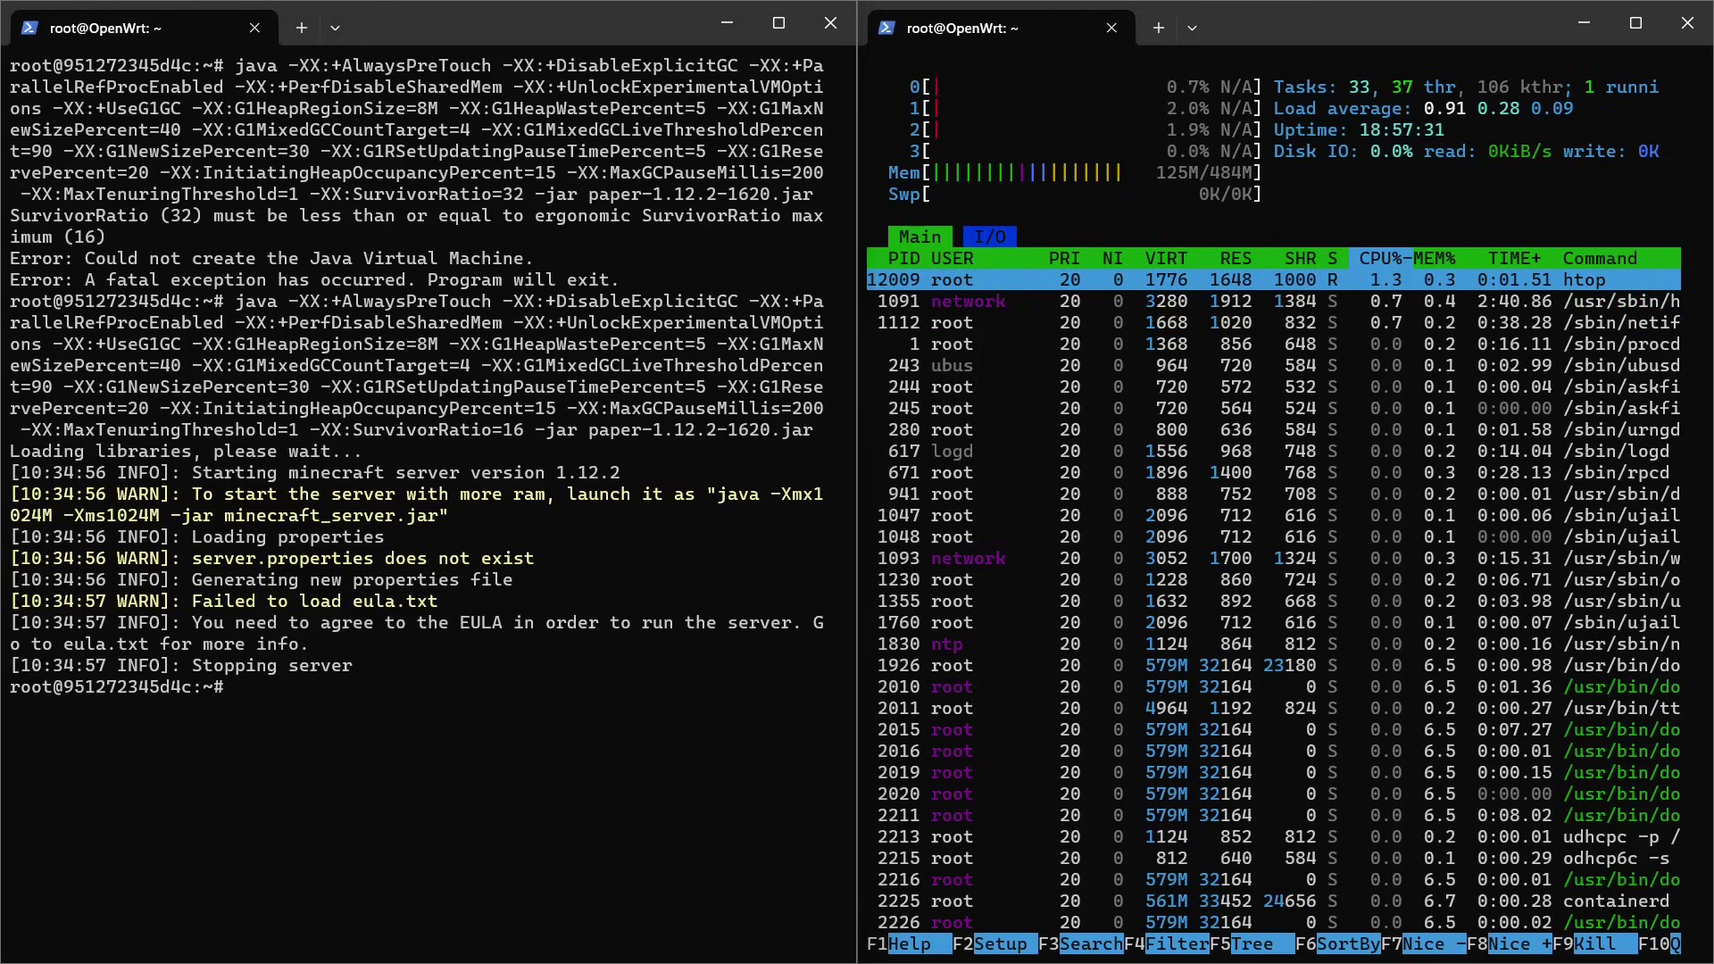
Step: Edit eula.txt with nano, changing eula=false to eula=true, and save
text(nano eula.txt)
key(Return)
key(Down)
key(Down)
key(Down)
key(Right)
key(Right)
key(Right)
key(Right)
key(Right)
key(Delete)
key(Delete)
key(Delete)
key(Delete)
text(tru)
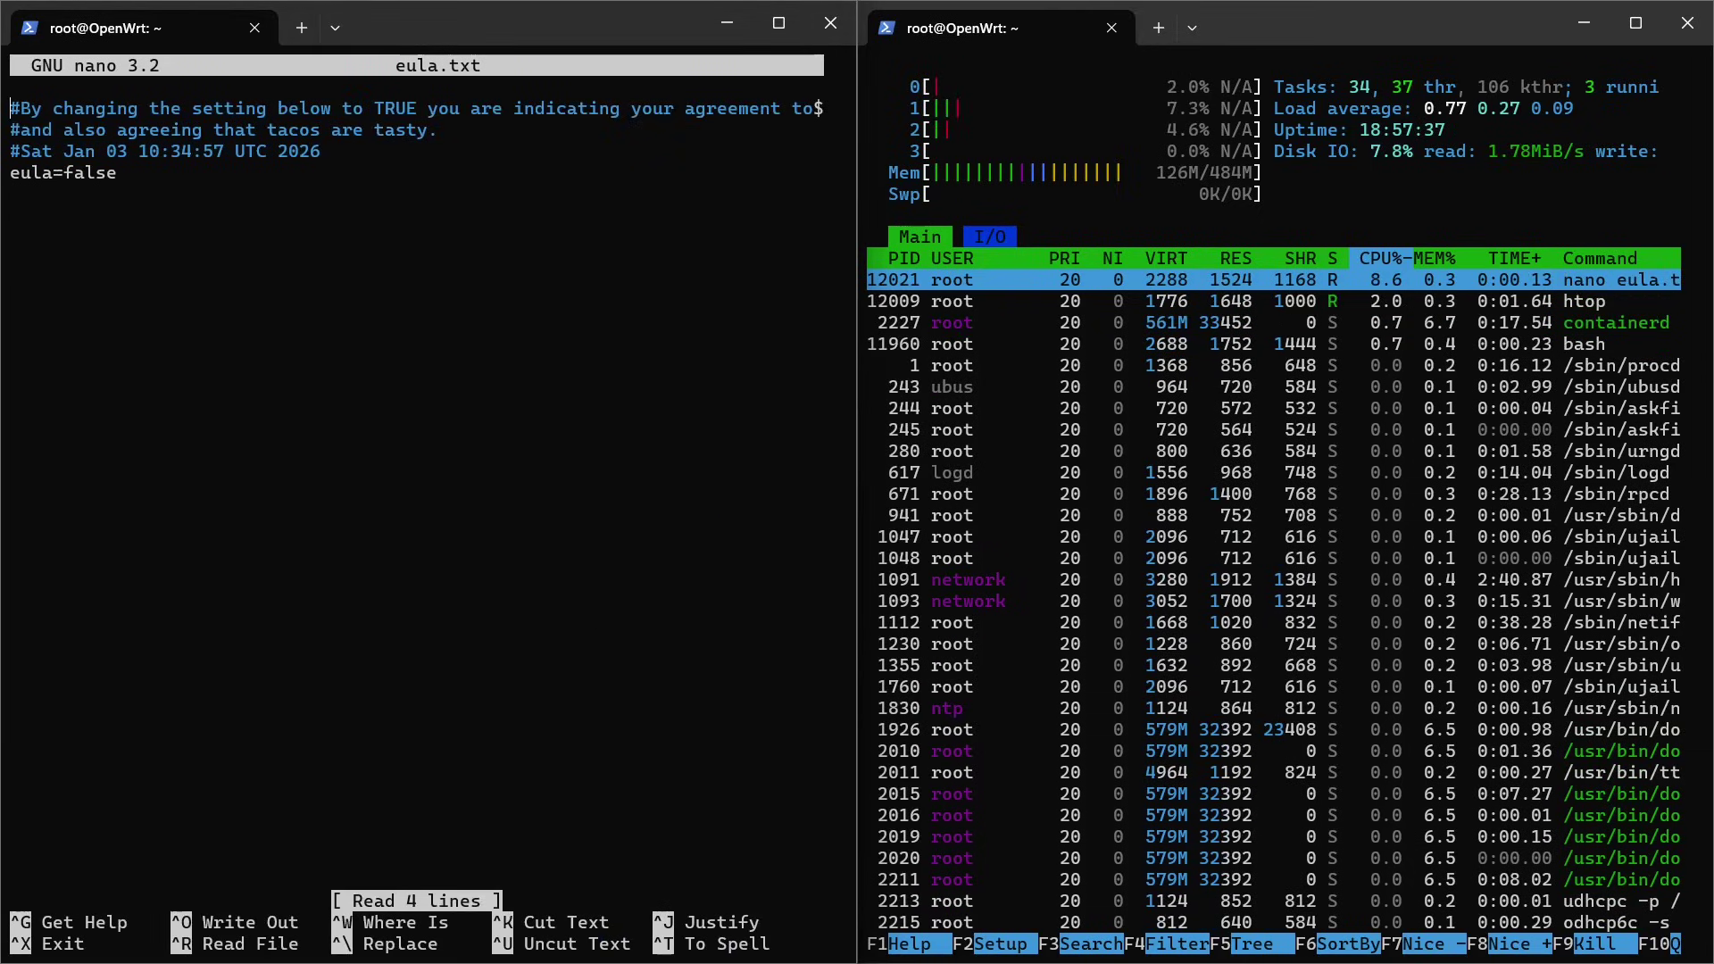
key(ctrl+x)
key(y)
key(Return)
Step: Clear the screen and relaunch the Paper 1.12.2 server with the previous java command
key(ctrl+l)
key(Up)
key(Up)
key(Return)
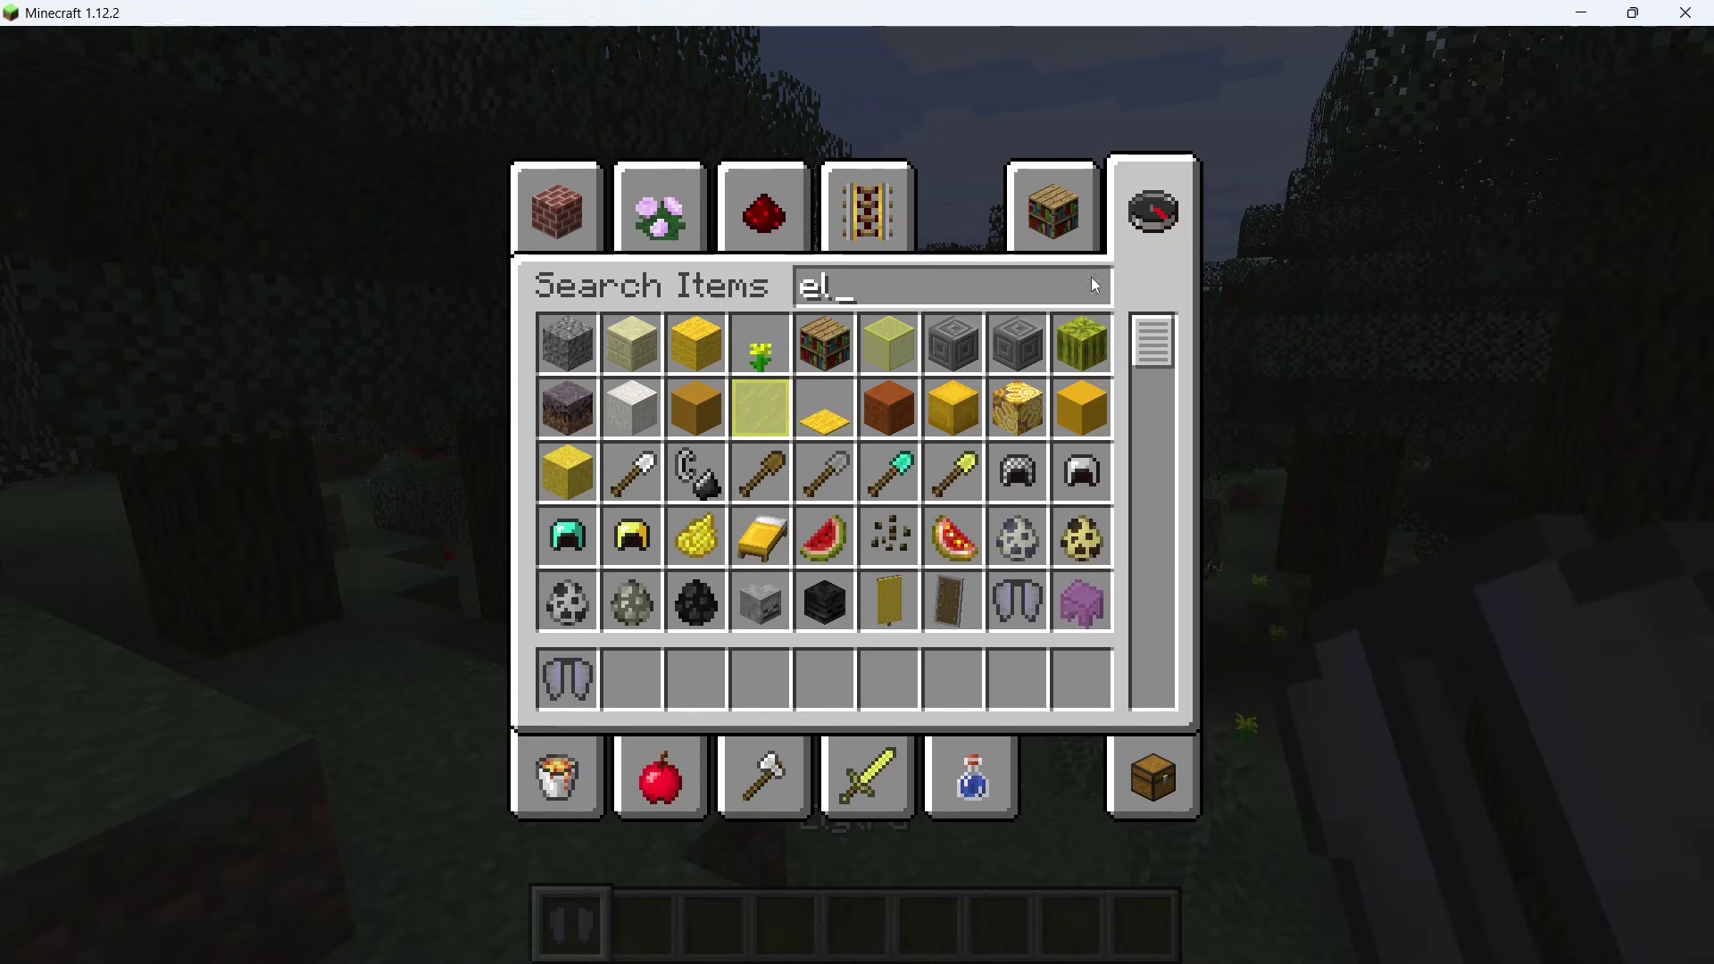
Step: Clear the item search in the creative inventory
key(BackSpace)
key(BackSpace)
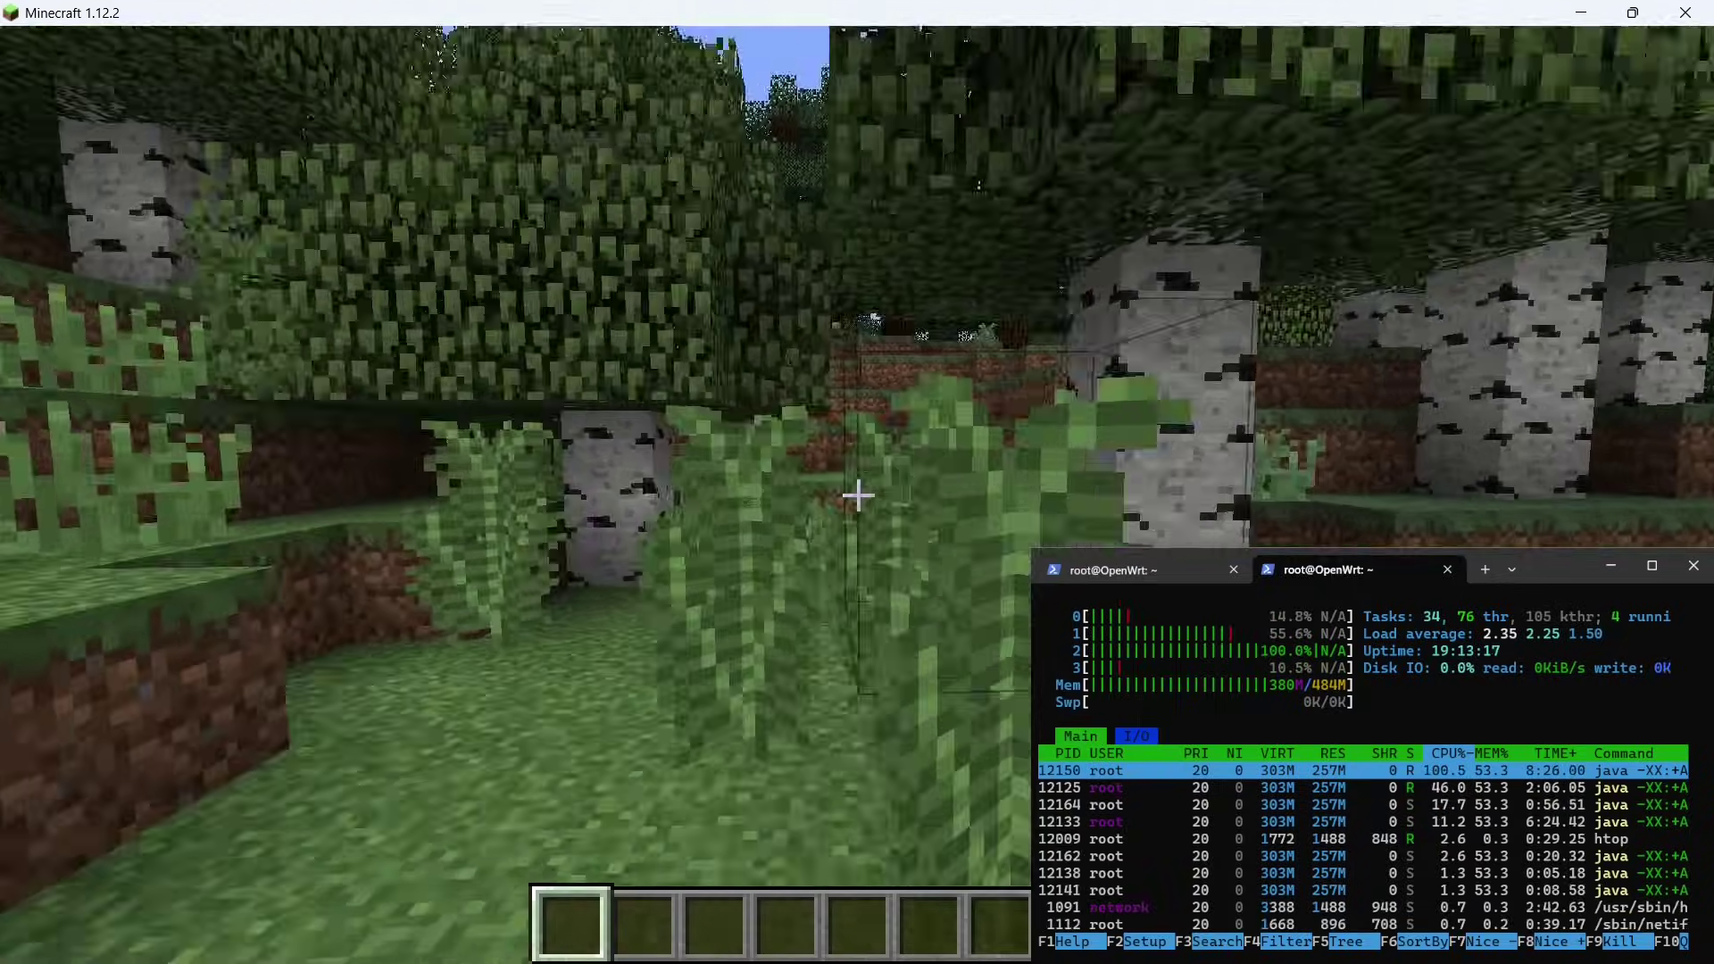
key(Escape)
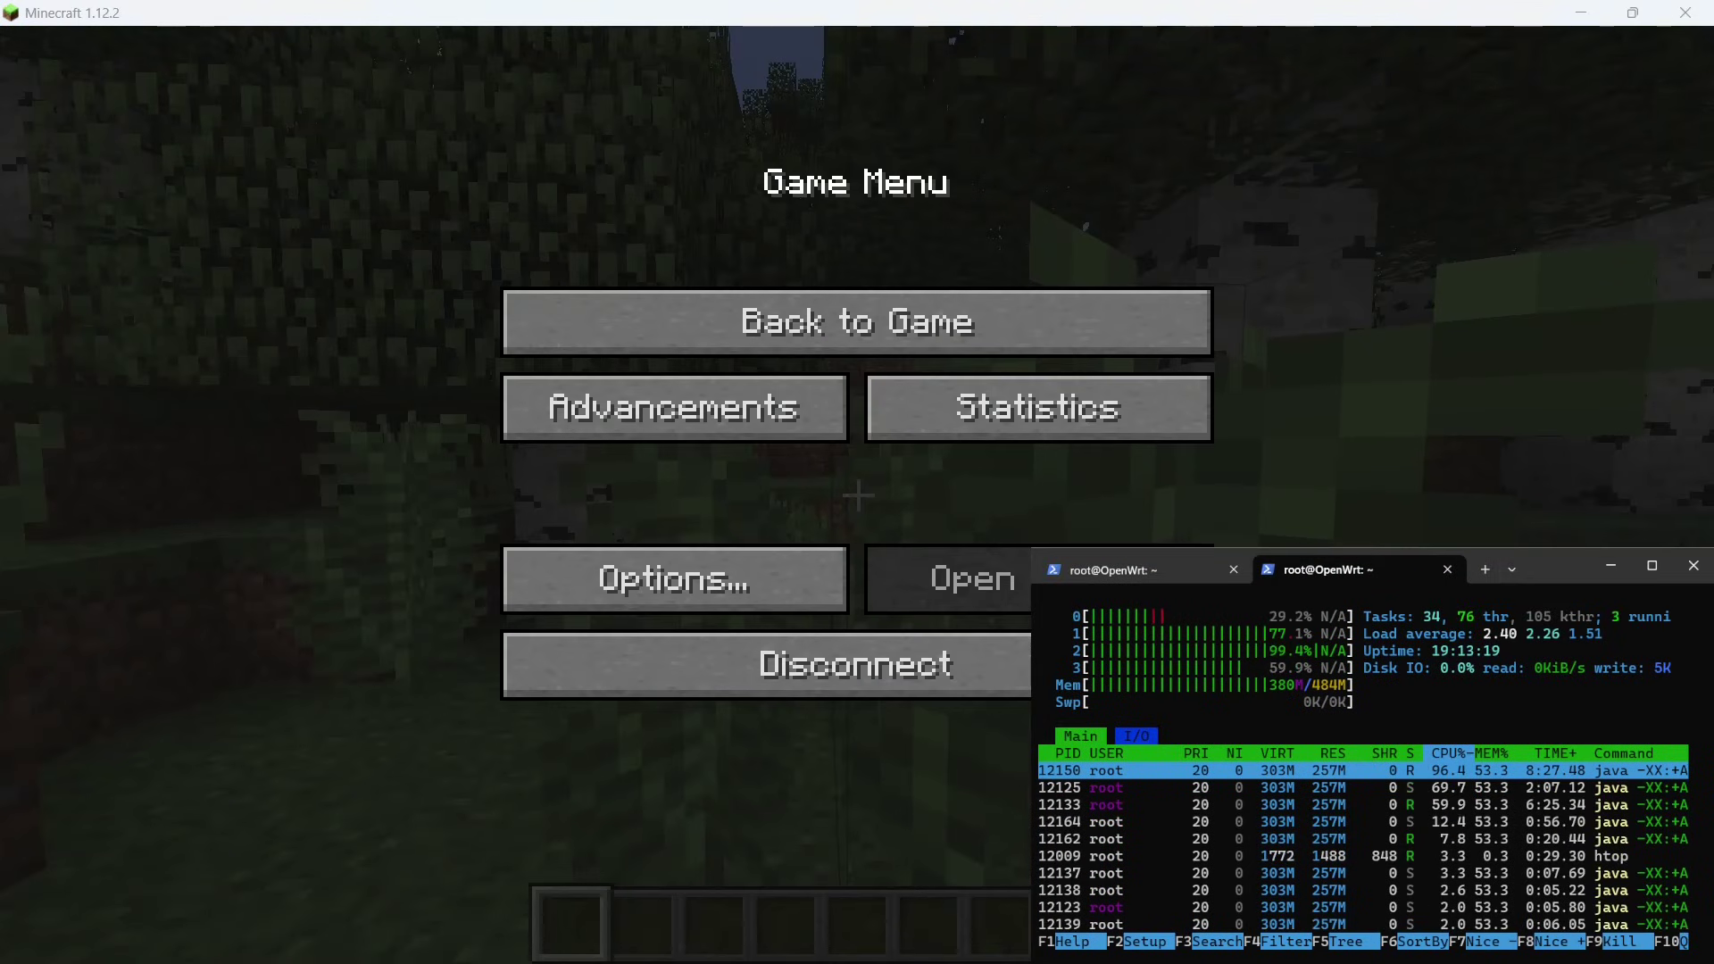
key(Escape)
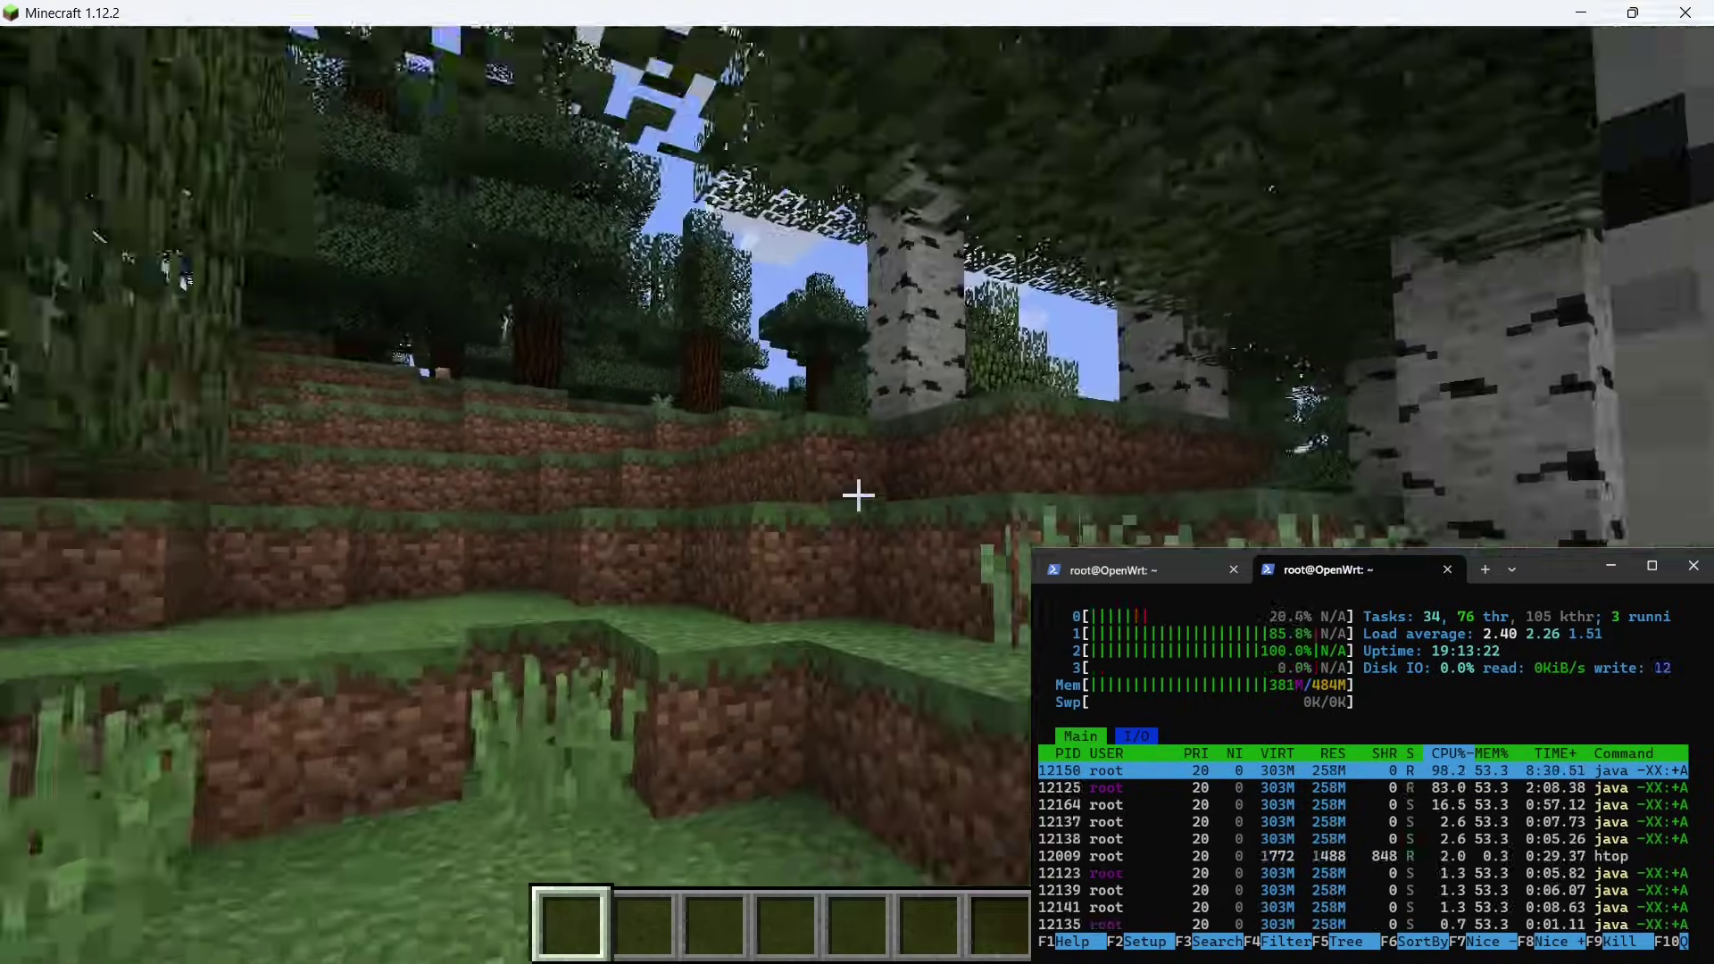